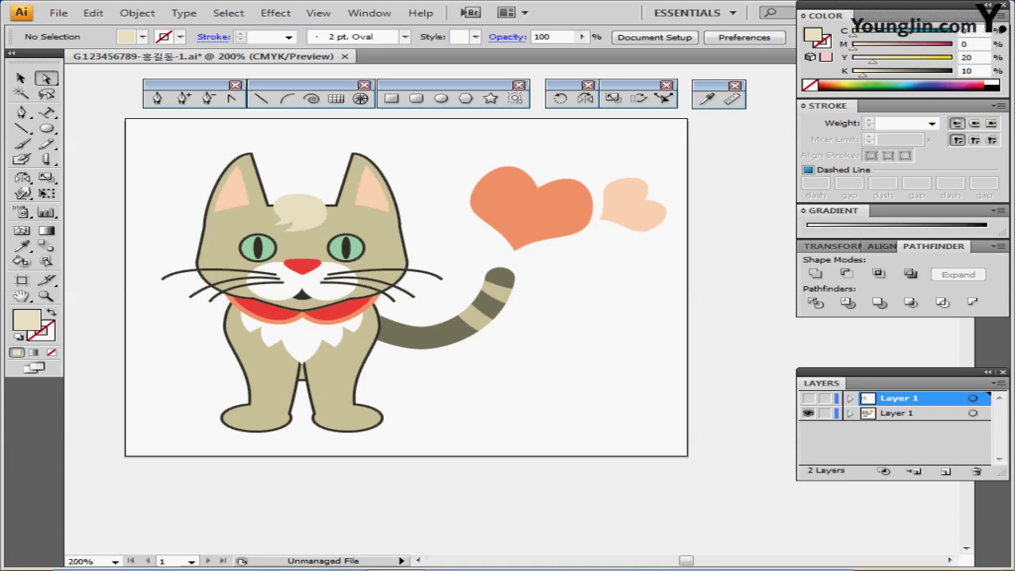
Hide the layer with the finished cat illustration and show the layer holding the half-face drawing.
scroll(342, 248, up, 1)
drag(342, 249, 162, 190)
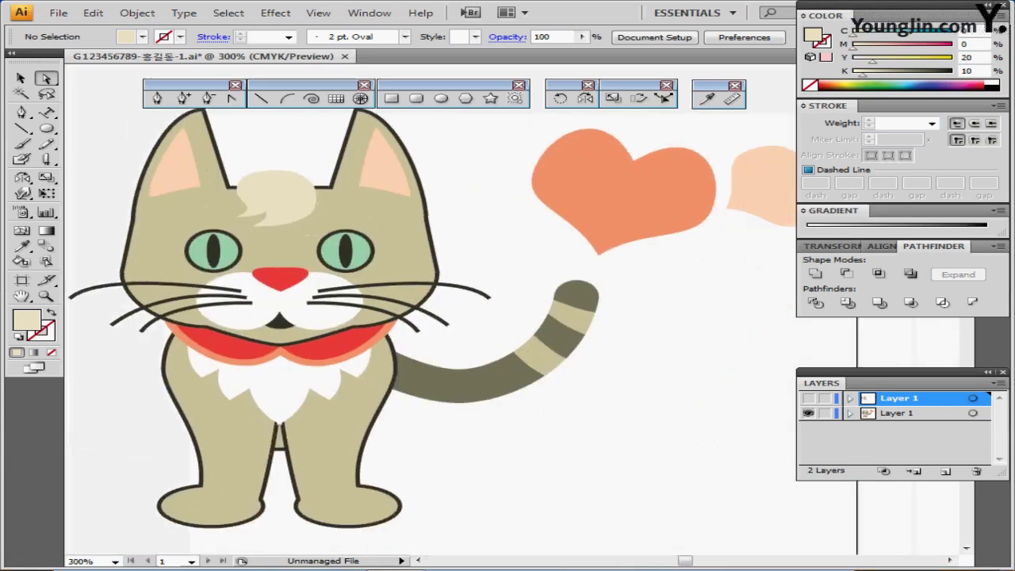
key(ctrl+y)
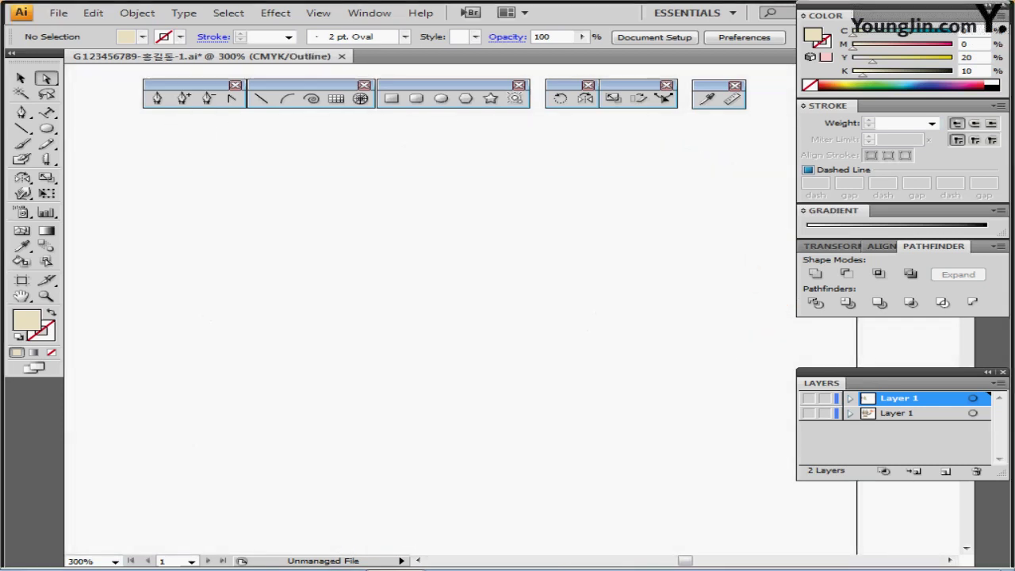
click(809, 399)
drag(342, 248, 387, 294)
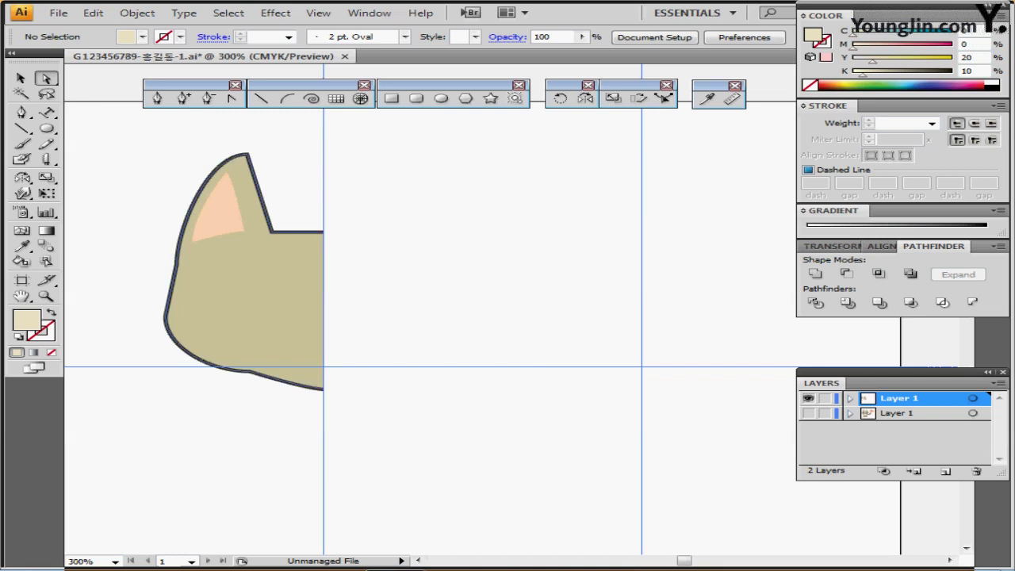
click(222, 212)
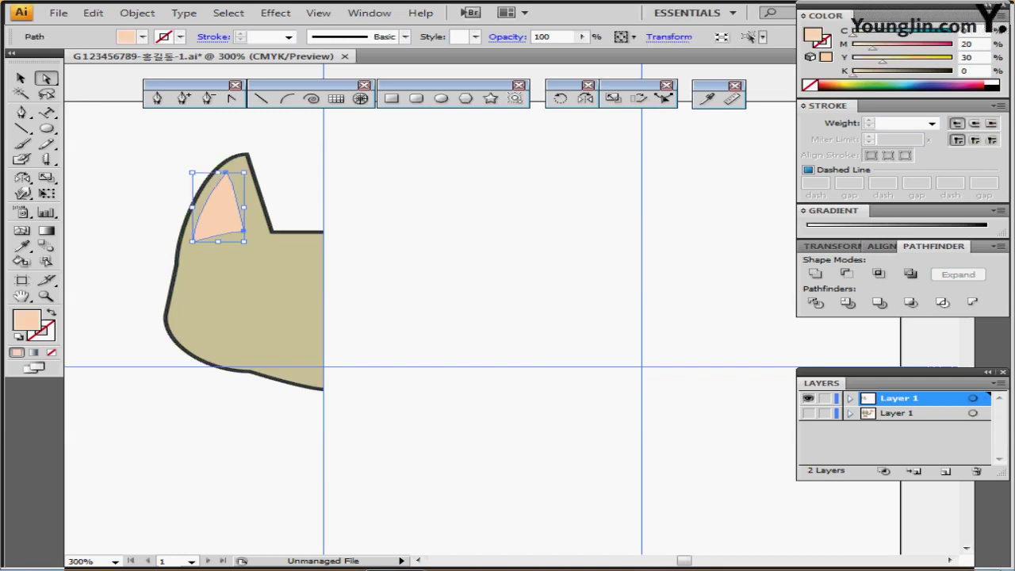
click(303, 170)
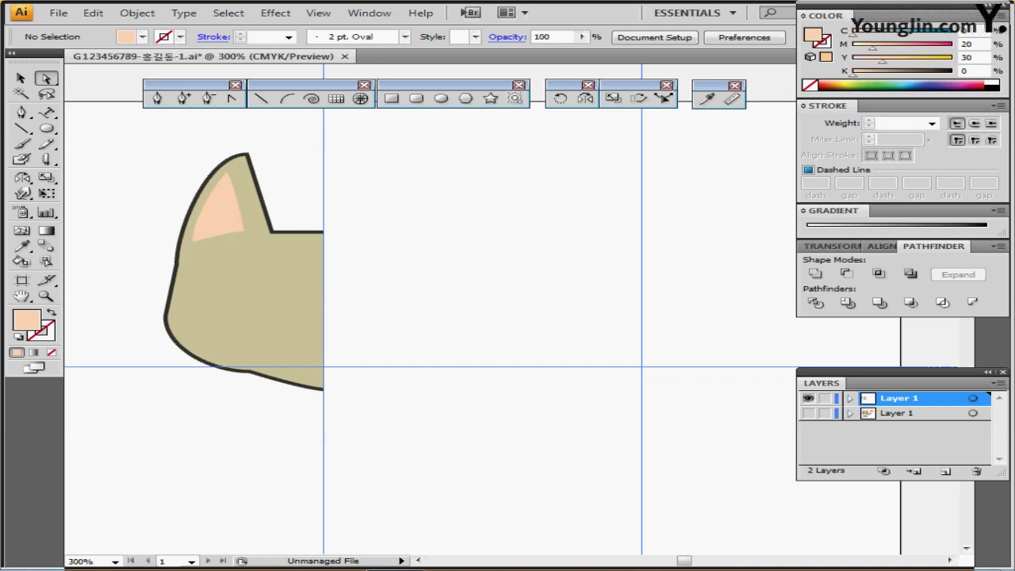
Average the two end anchor points of the half-face outline at the centre guide along the vertical axis.
drag(395, 203, 317, 434)
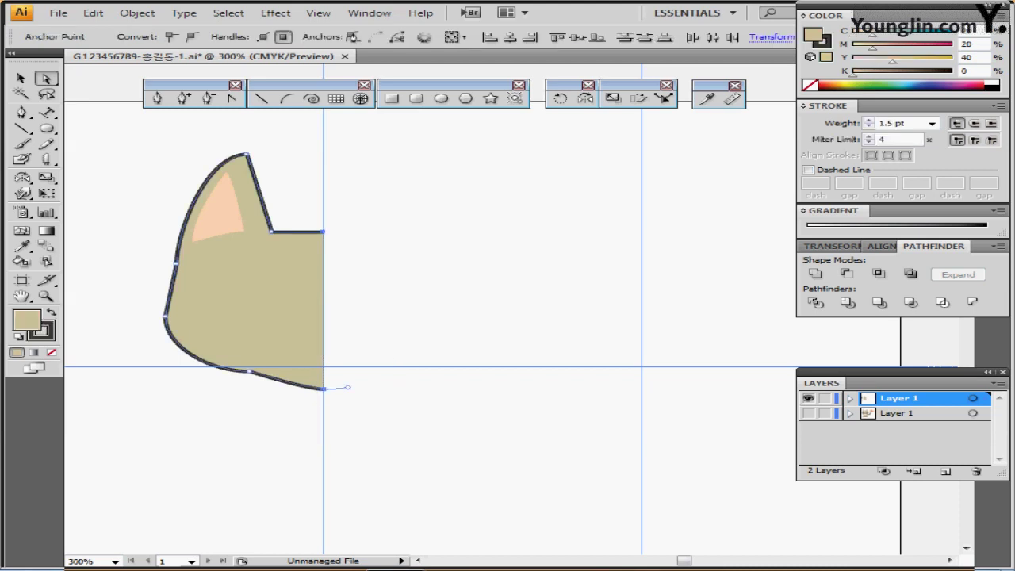
right_click(387, 176)
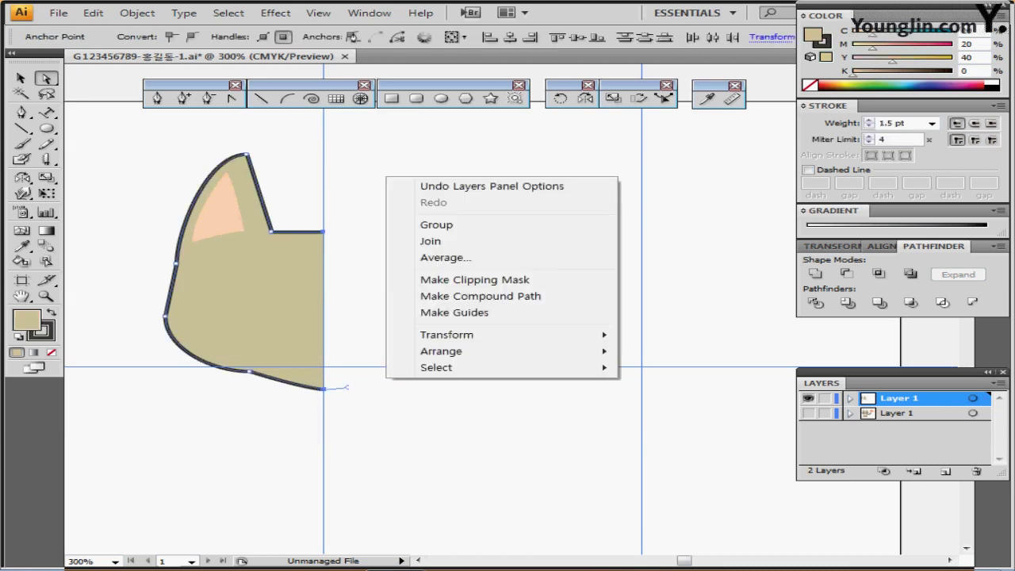
click(445, 258)
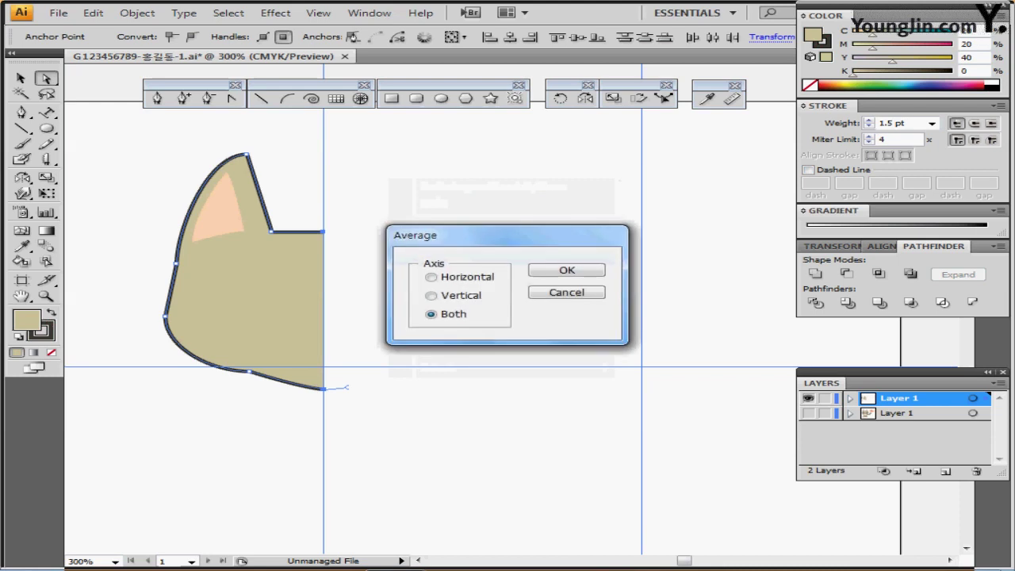
click(459, 235)
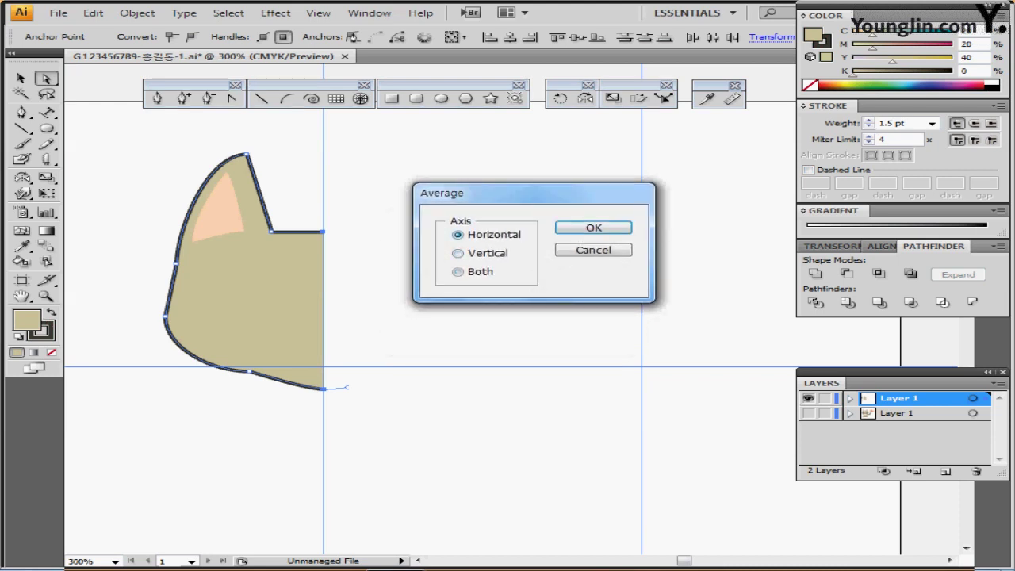
click(458, 253)
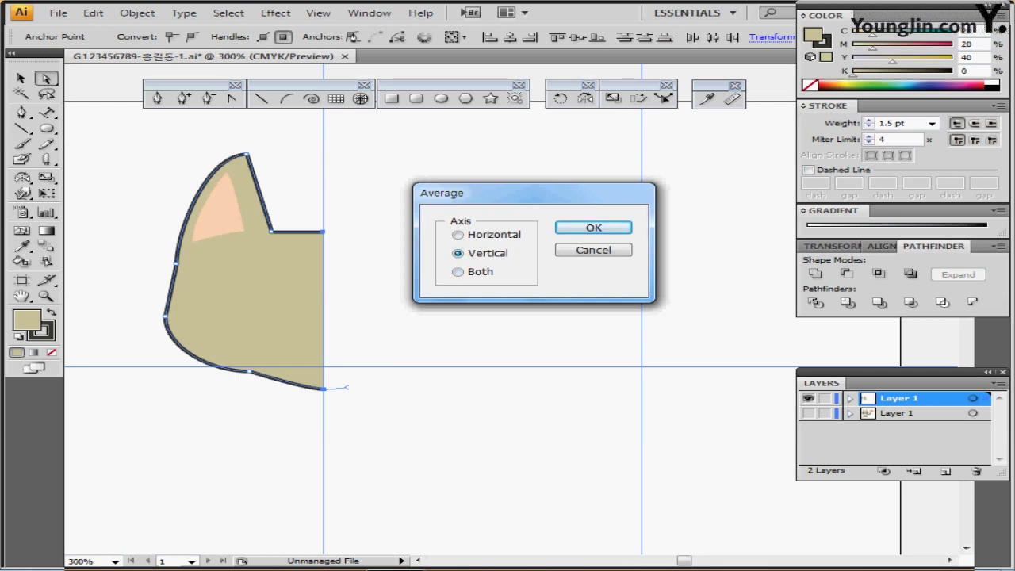
key(Return)
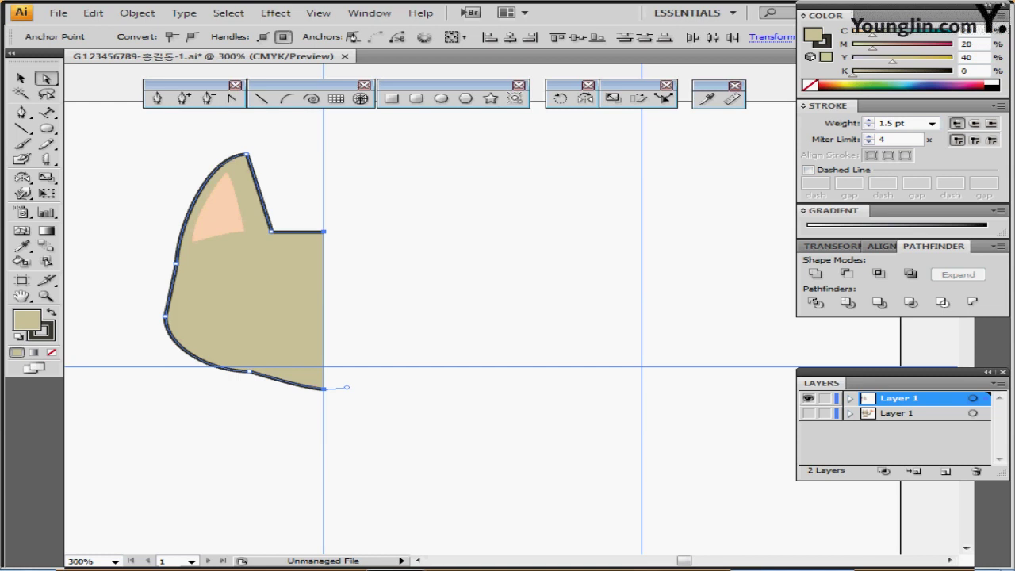
key(ctrl+shift+a)
Draw an eye circle about 7.8 mm wide on the half face using the green swatch's fill and 1.5 pt dark stroke.
drag(238, 278, 307, 264)
click(110, 215)
key(ctrl+shift+a)
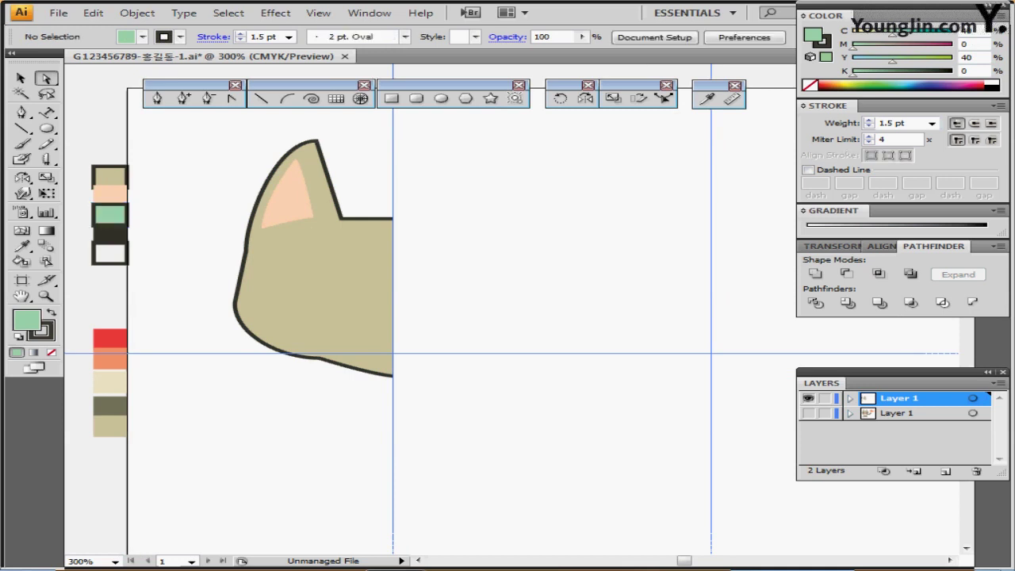
click(441, 99)
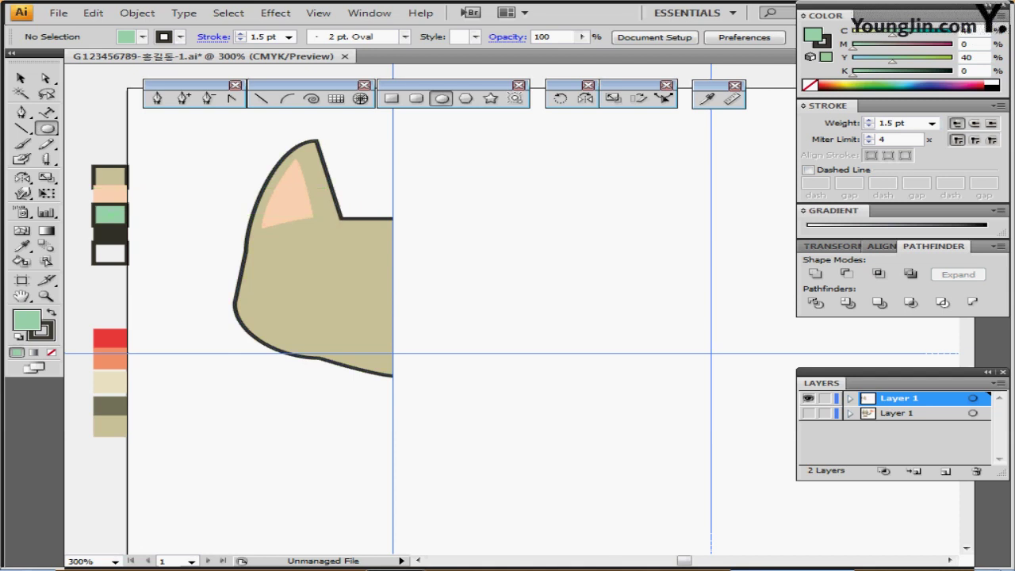
drag(335, 281, 367, 308)
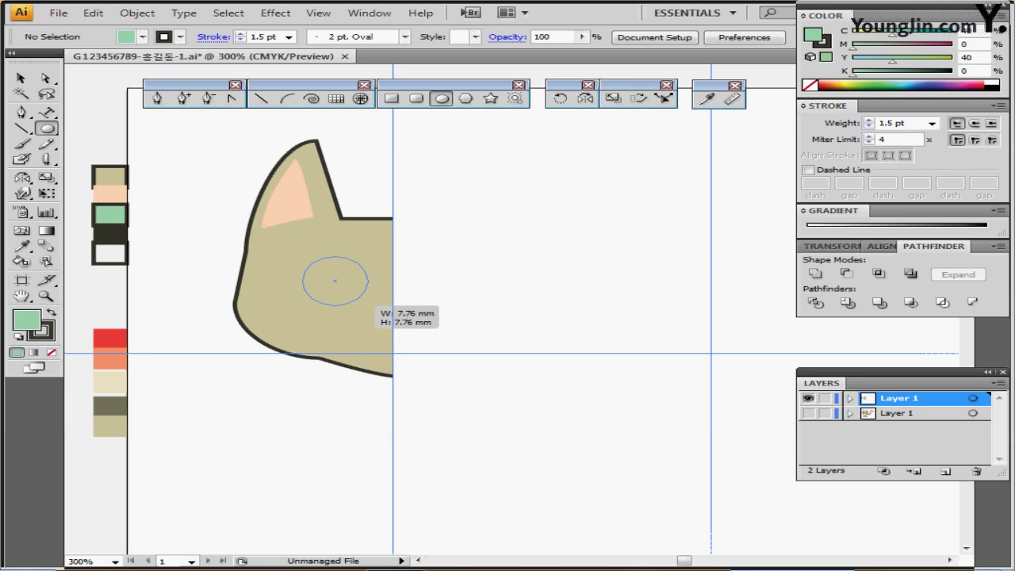
Draw a narrow upright pupil ellipse from the eye's centre and give it the dark swatch's fill without stroke.
mouse_move(366, 312)
mouse_down()
mouse_move(349, 253)
mouse_move(342, 303)
mouse_move(352, 301)
mouse_up()
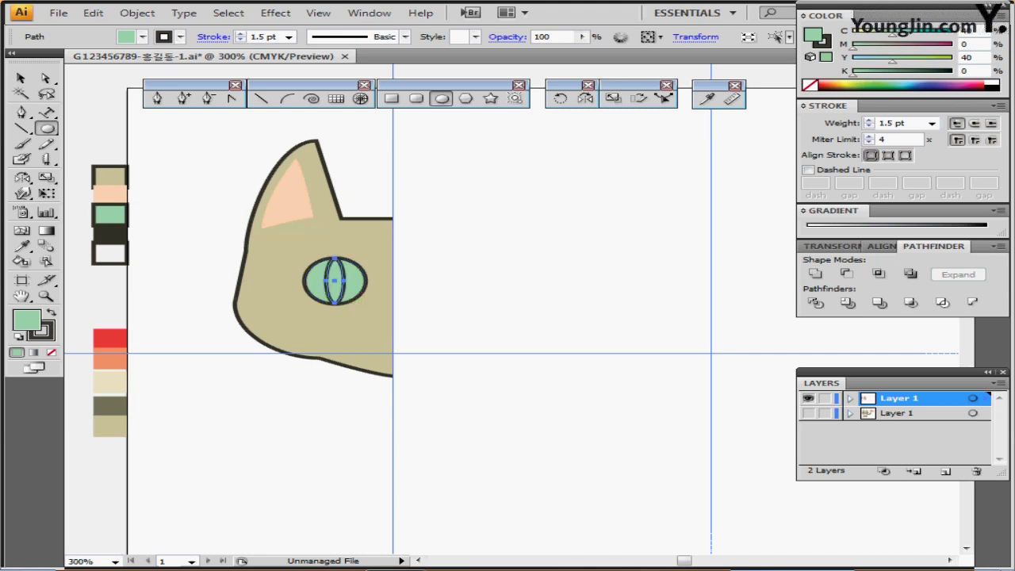
key(i)
click(110, 234)
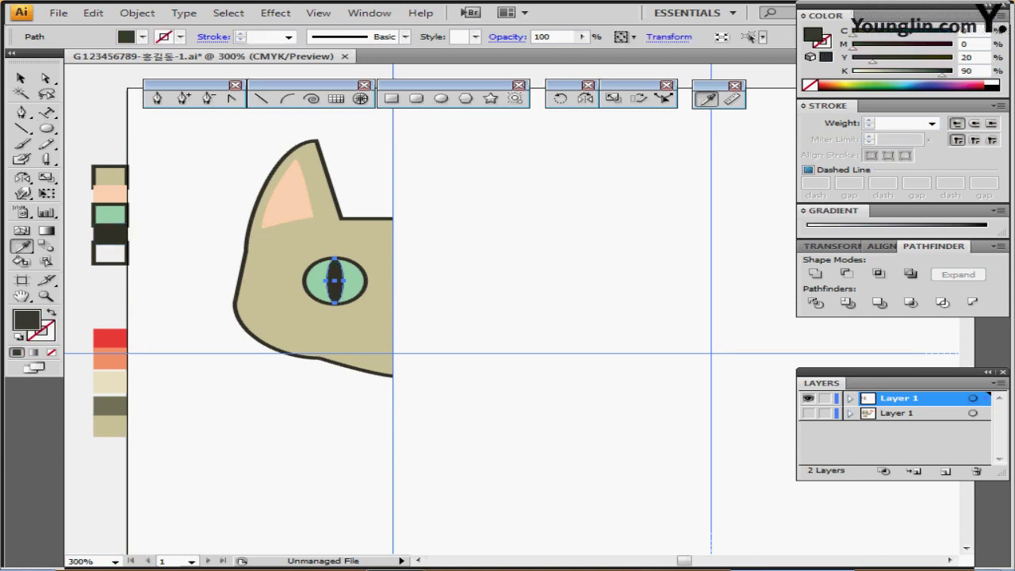
key(ctrl+shift+a)
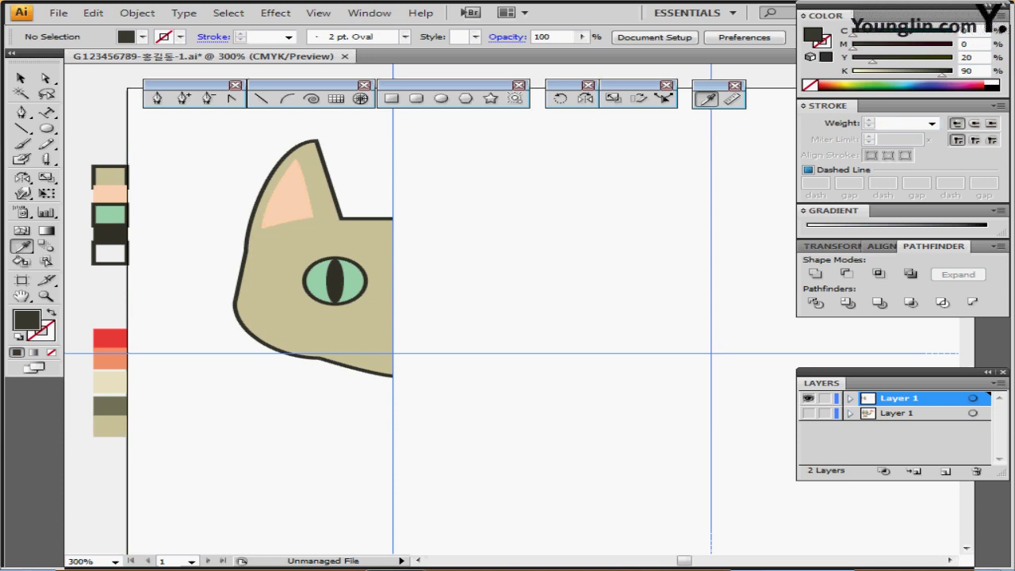
Draw a white ellipse without stroke for the muzzle below the eye, touching the vertical centre guide.
key(d)
key(x)
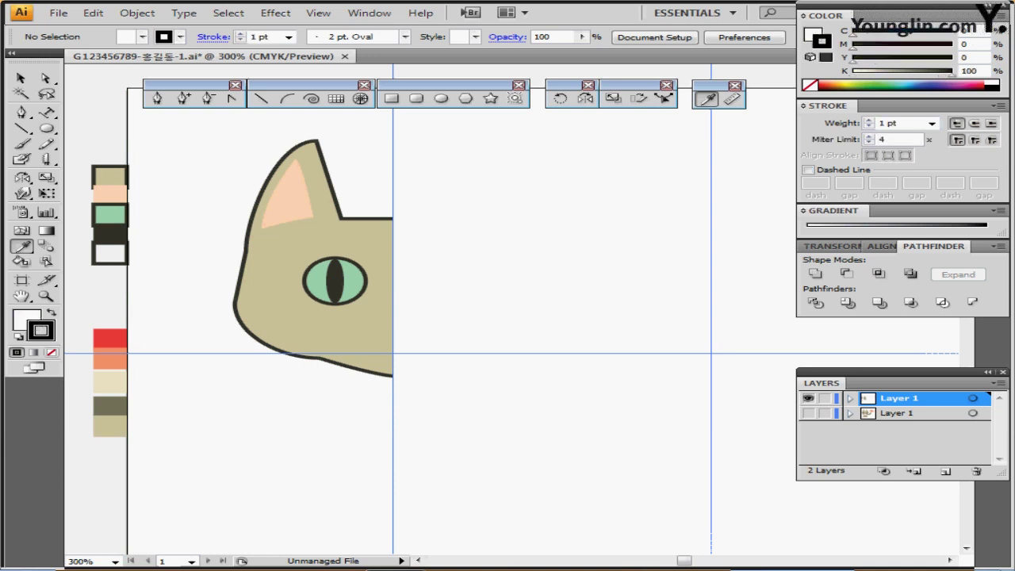
key(slash)
key(x)
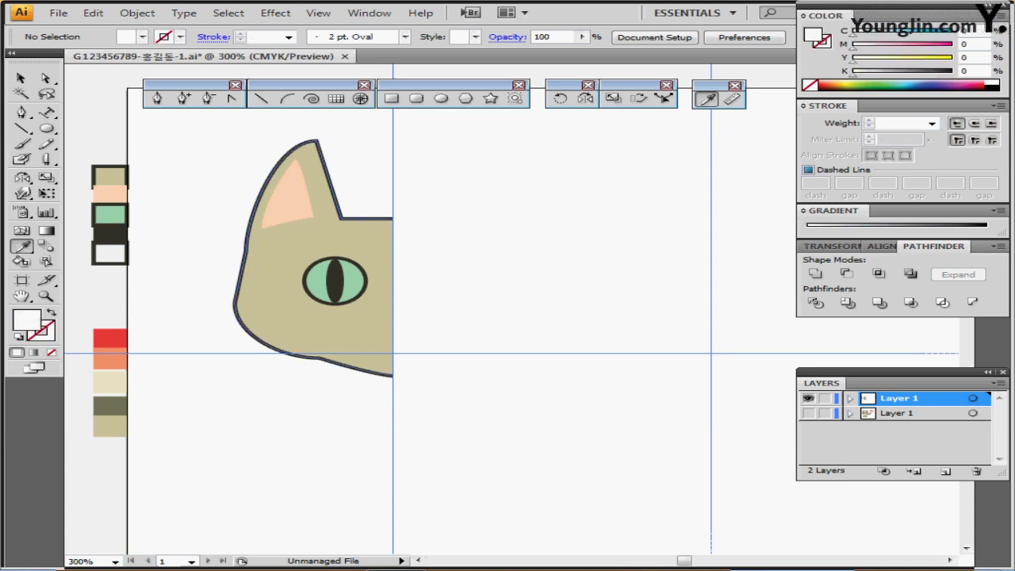
click(441, 98)
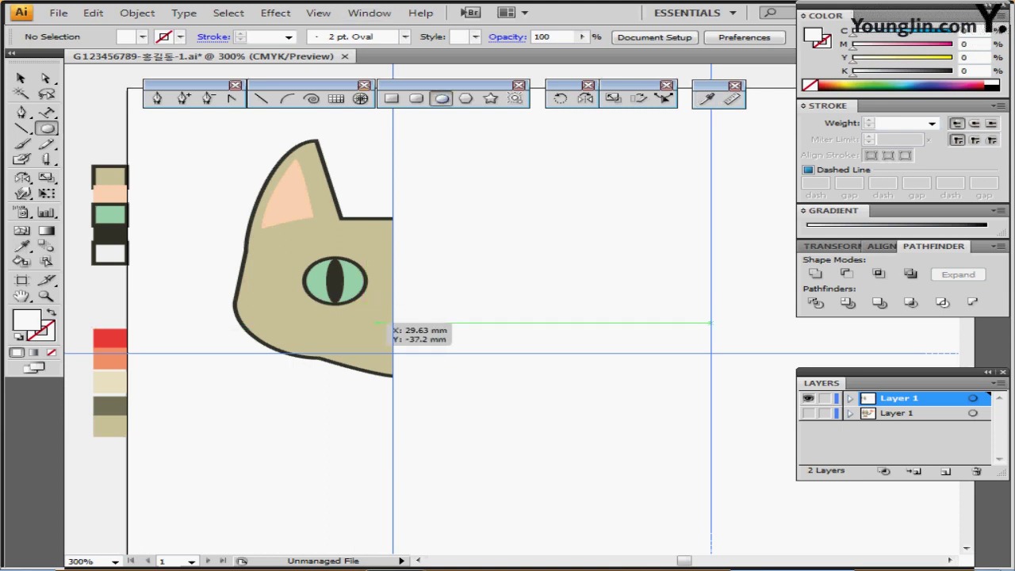
drag(330, 311, 389, 342)
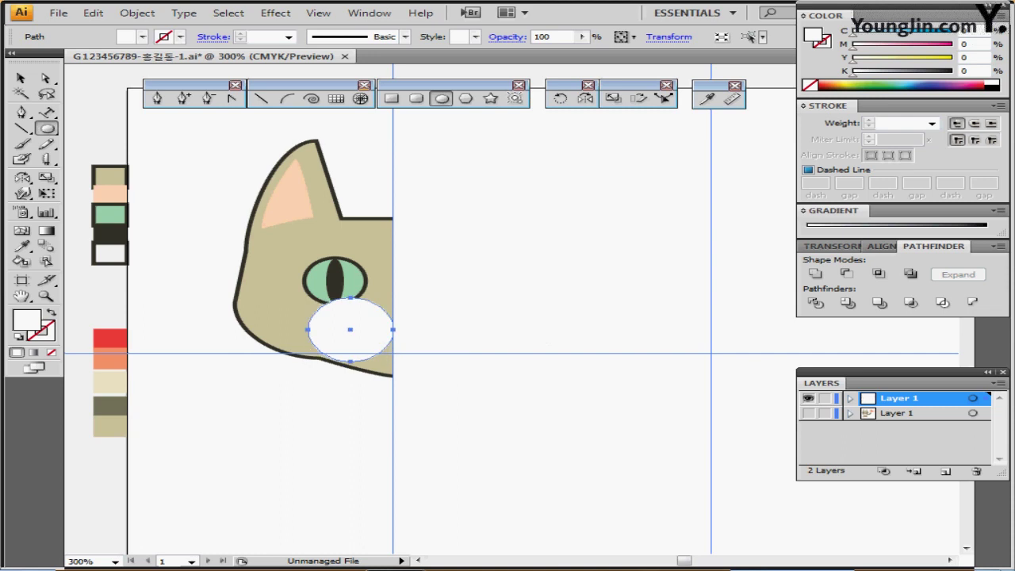
Scale the eye and pupil down together and reposition them above the white muzzle.
key(v)
click(349, 244)
click(335, 281)
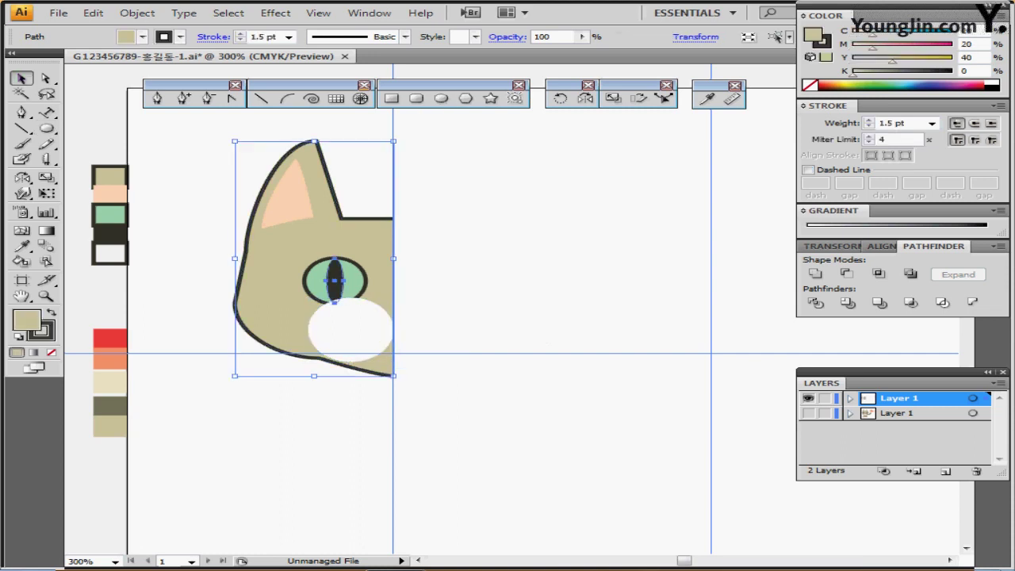
shift+click(355, 275)
drag(354, 275, 354, 262)
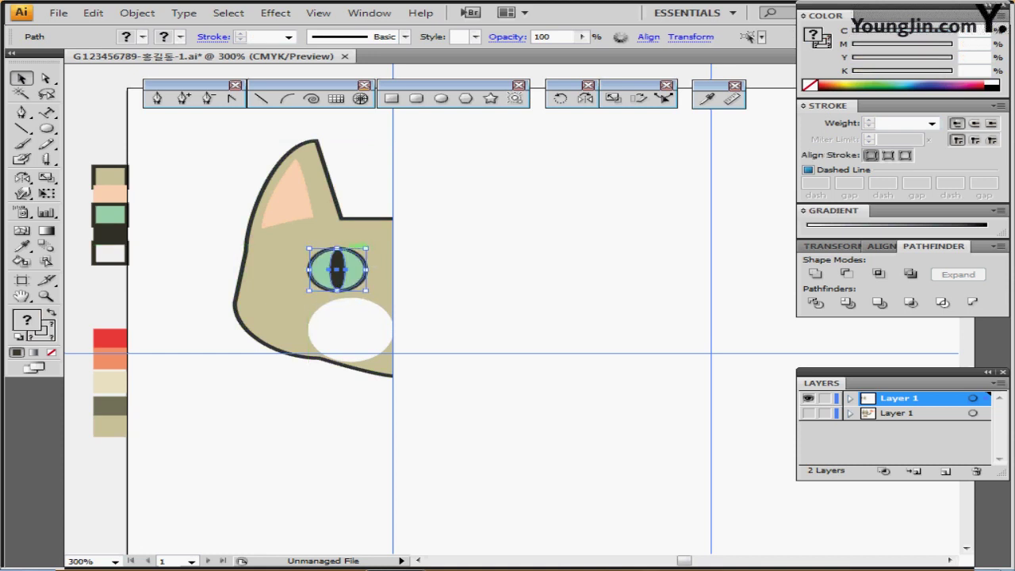
drag(366, 246, 337, 271)
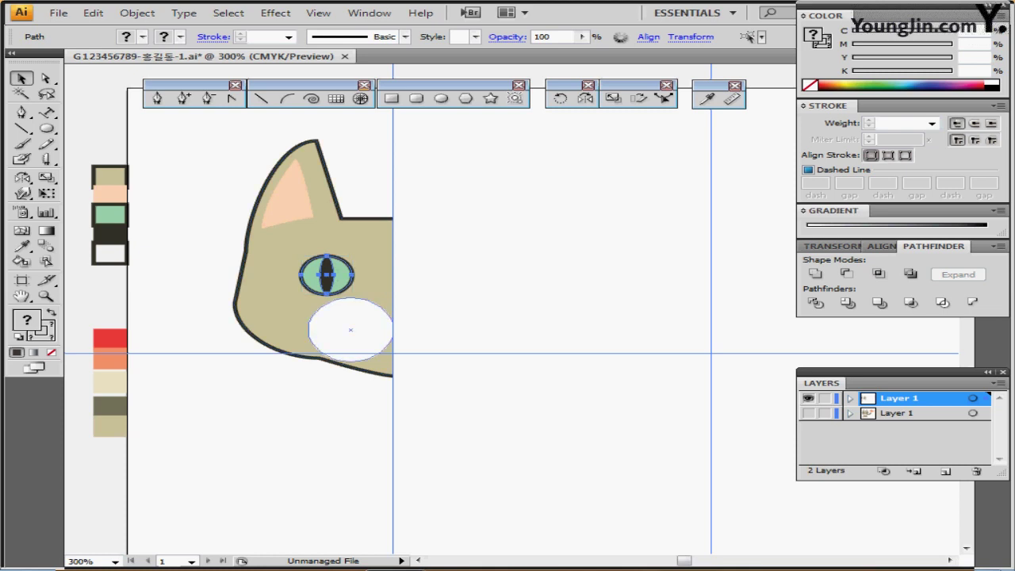
Stretch the white muzzle ellipse toward the cheek by moving its outer anchor point outward about 1 mm.
click(351, 330)
click(46, 79)
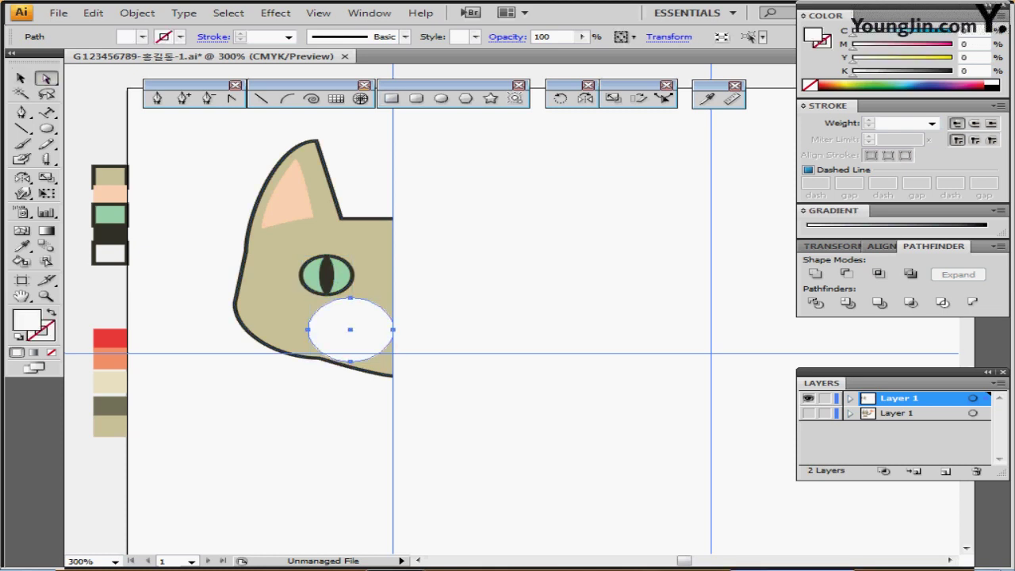
click(316, 314)
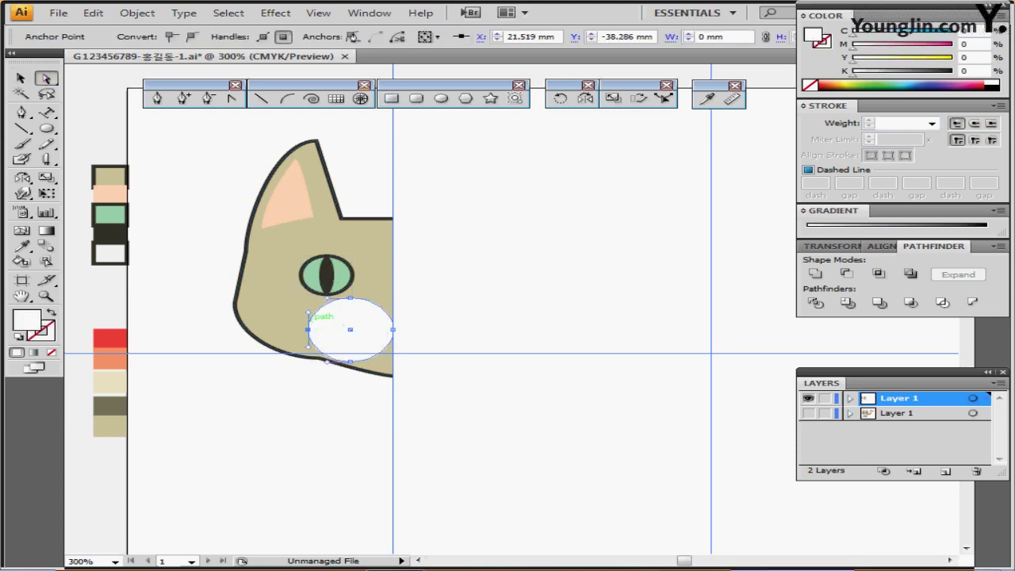
drag(308, 330, 298, 329)
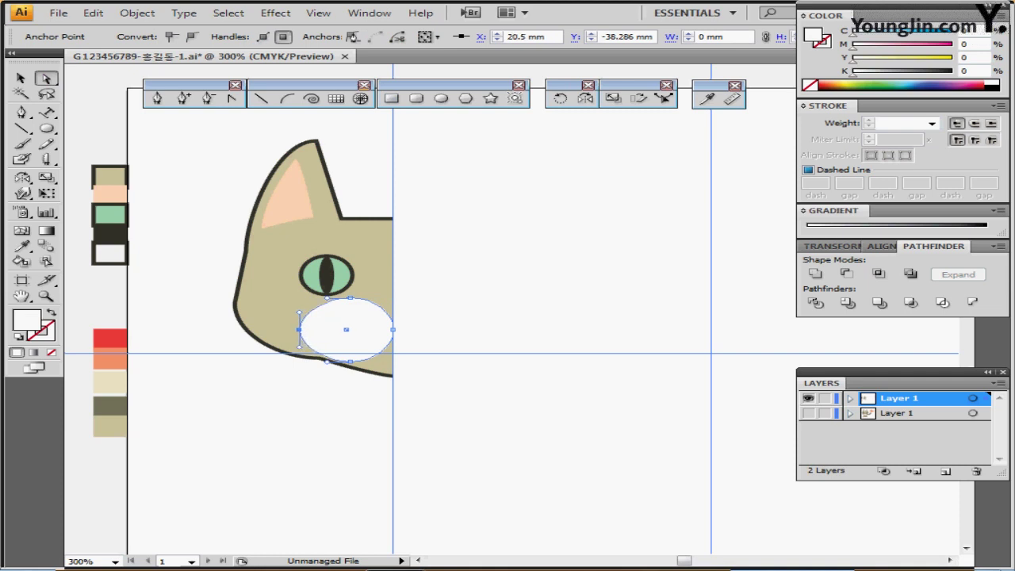
key(Left)
key(ctrl+shift+a)
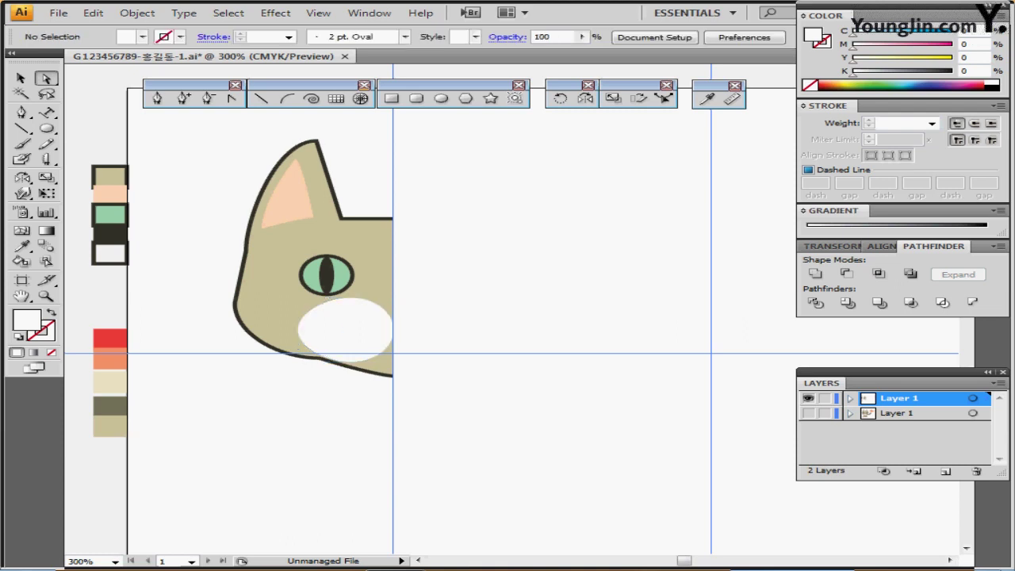
Draw a long curved whisker with the Pen tool from the muzzle out past the cheek, using no fill and the swatch's 1.5 pt dark stroke.
click(110, 254)
key(ctrl+shift+a)
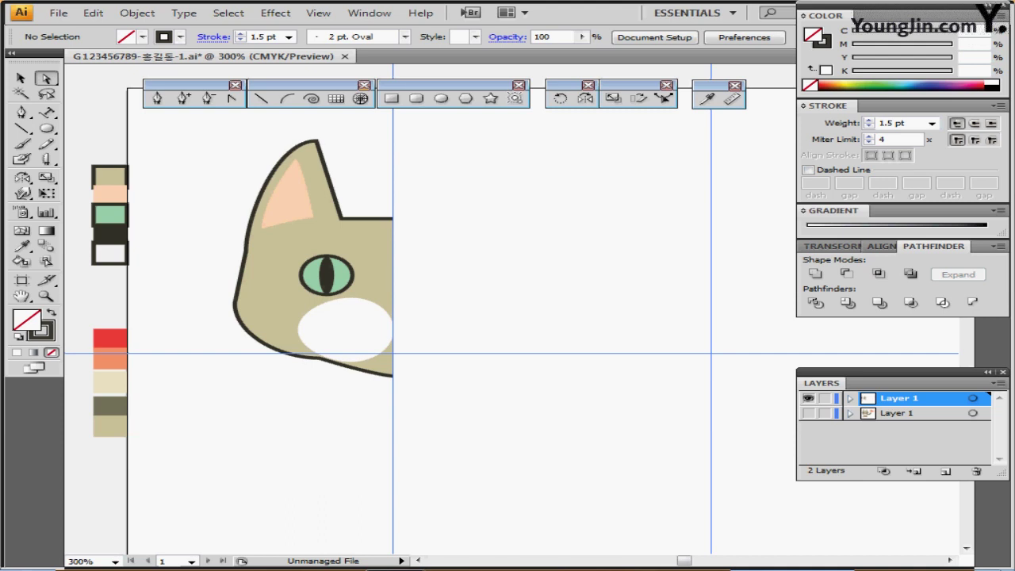
ctrl+click(340, 313)
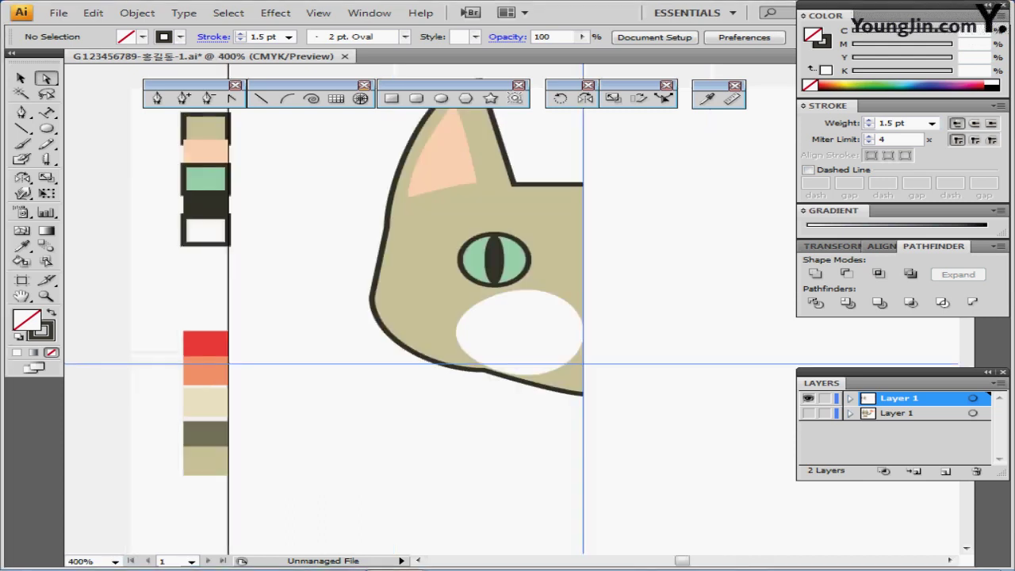
ctrl+click(553, 338)
drag(553, 338, 505, 390)
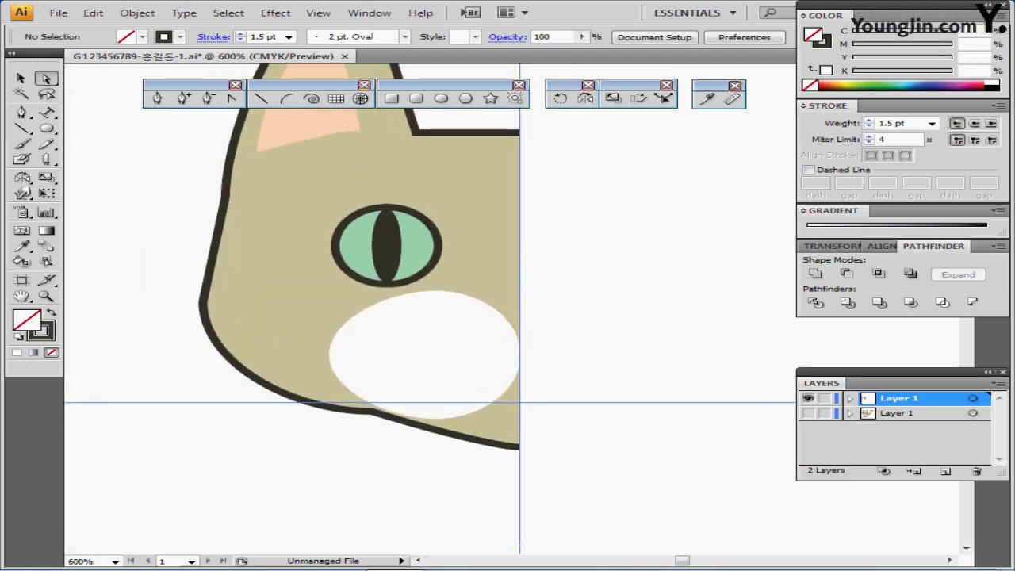
key(ctrl+minus)
scroll(429, 317, right, 2)
scroll(428, 317, right, 3)
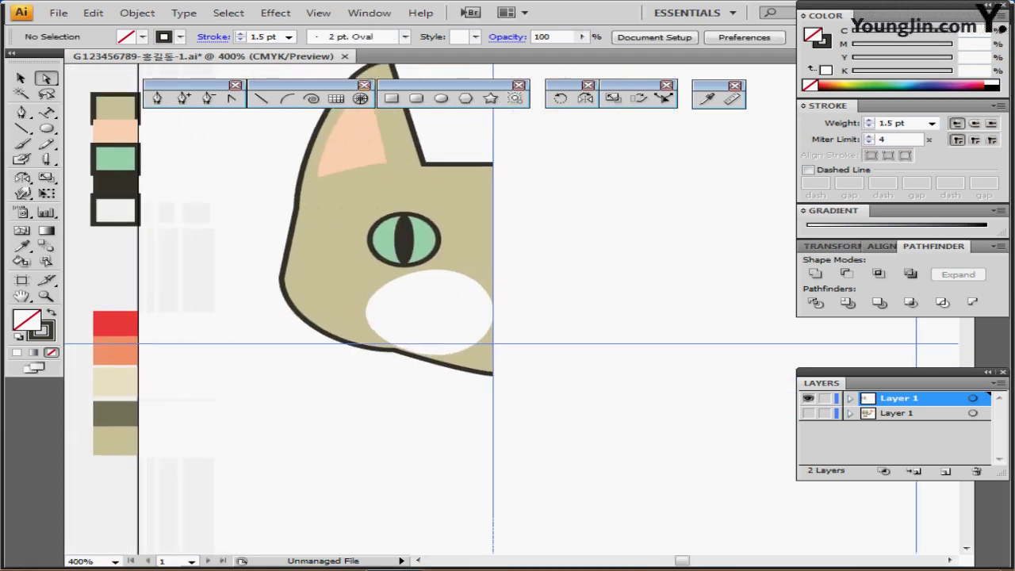
key(p)
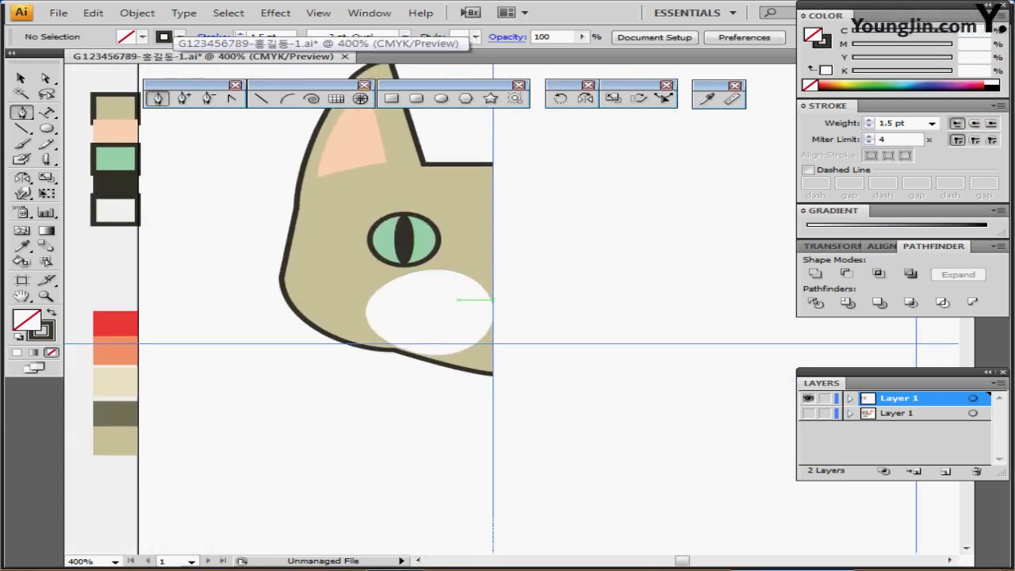
drag(445, 299, 418, 277)
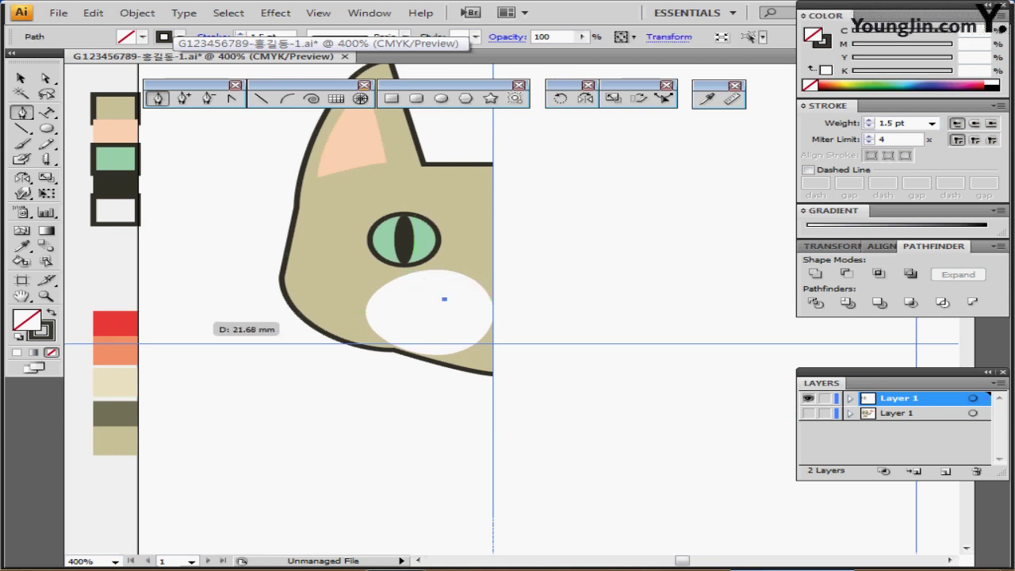
drag(198, 312, 116, 364)
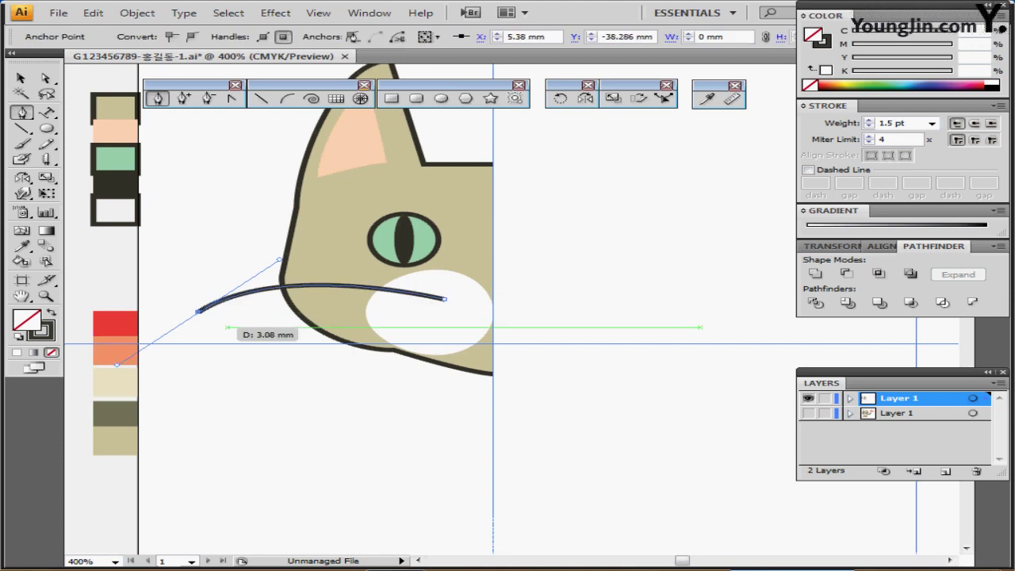
Draw two more curved whiskers with the Pen tool below the first, each starting on the white muzzle and progressively shorter.
ctrl+click(224, 338)
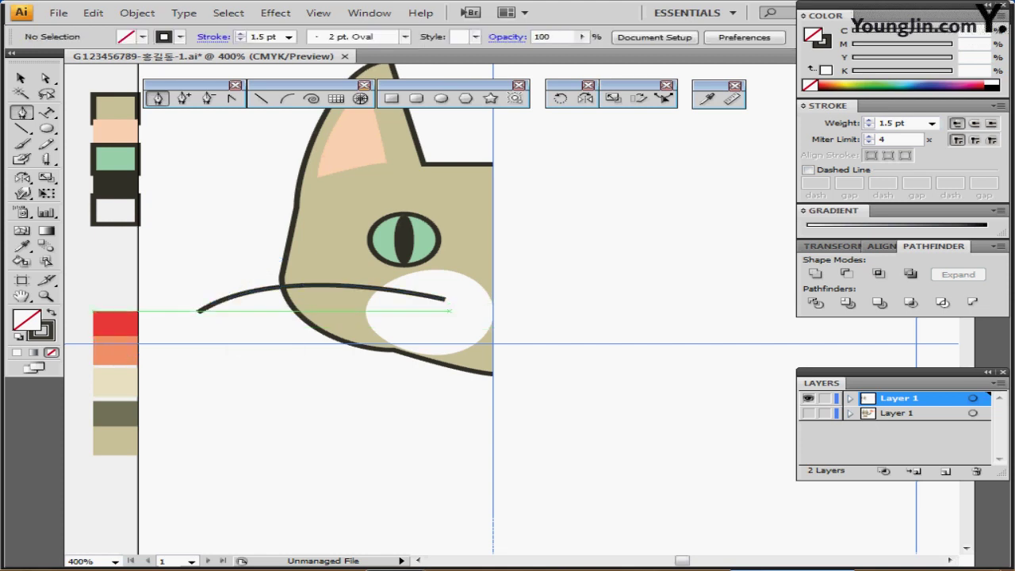
click(449, 310)
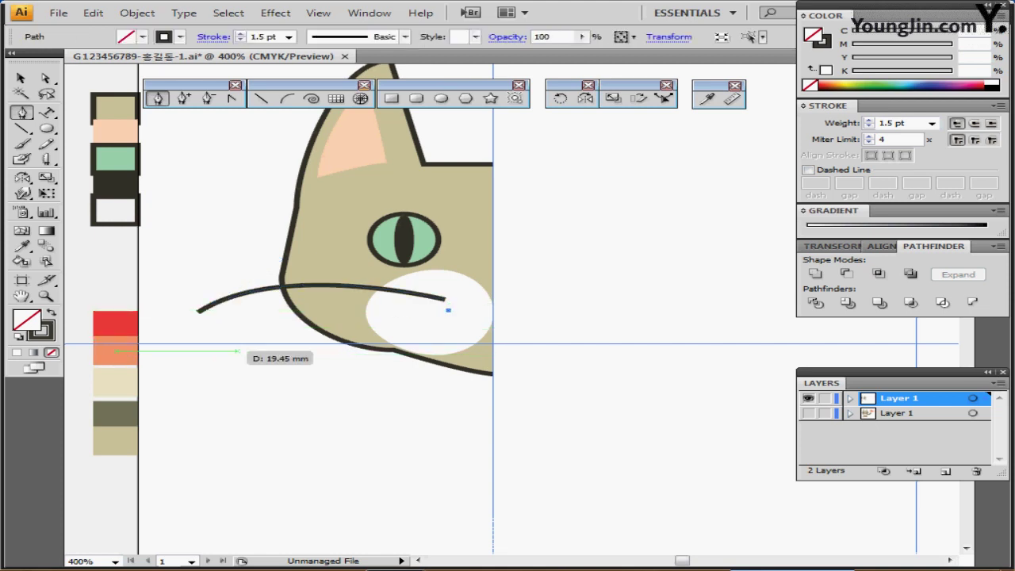
mouse_move(244, 349)
mouse_down()
mouse_move(232, 389)
mouse_move(200, 410)
mouse_up()
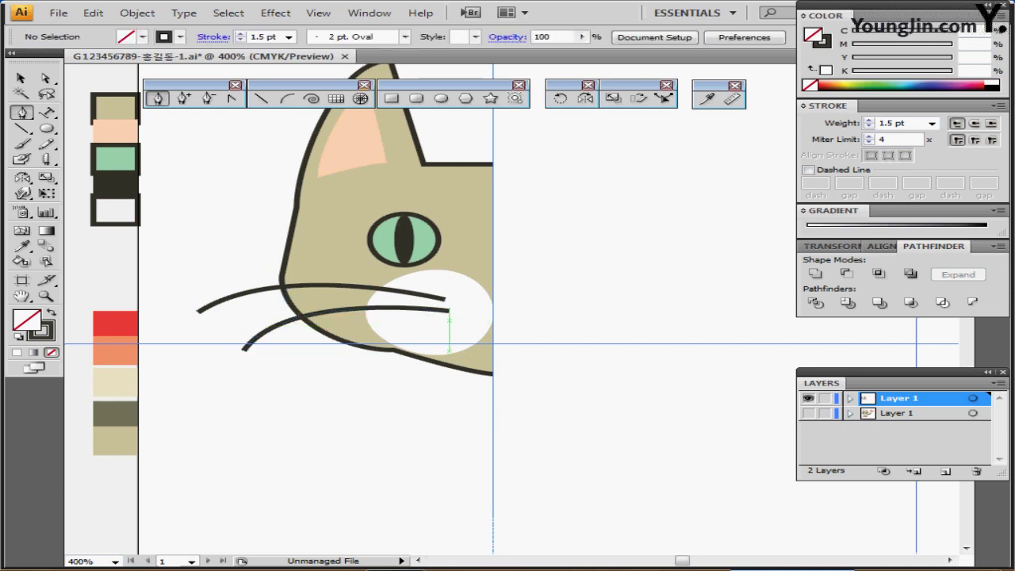
click(448, 319)
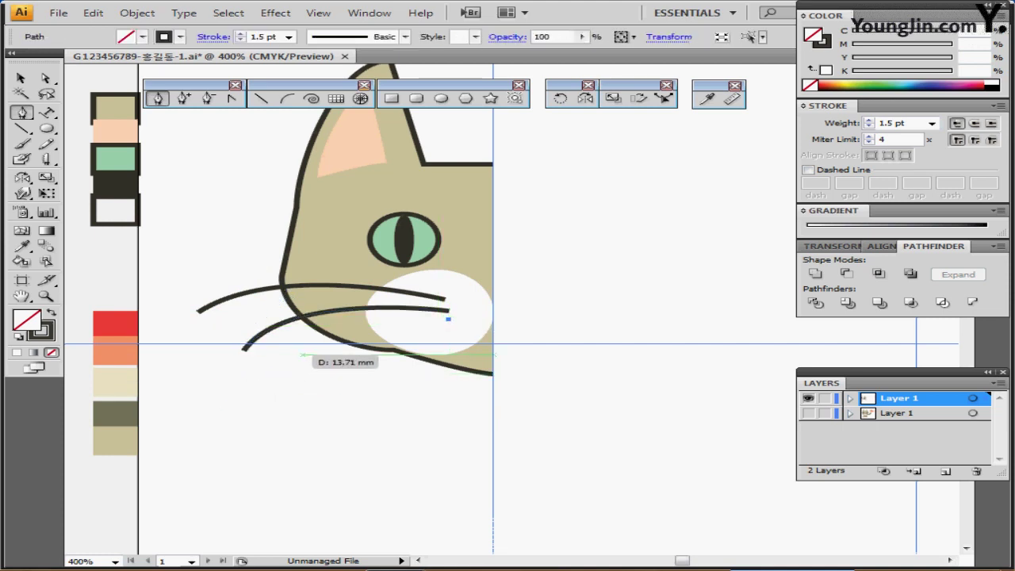
drag(286, 360, 267, 407)
drag(285, 360, 281, 359)
key(ctrl+shift+a)
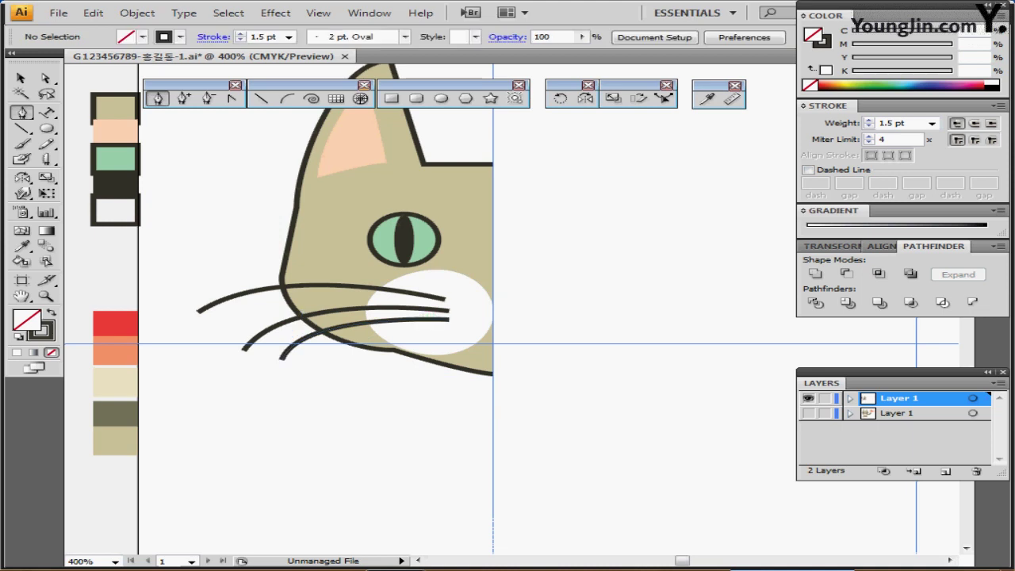
Reflect a copy of the entire half face, including ear, eye, muzzle and whiskers, horizontally across the vertical centre guide.
key(ctrl+minus)
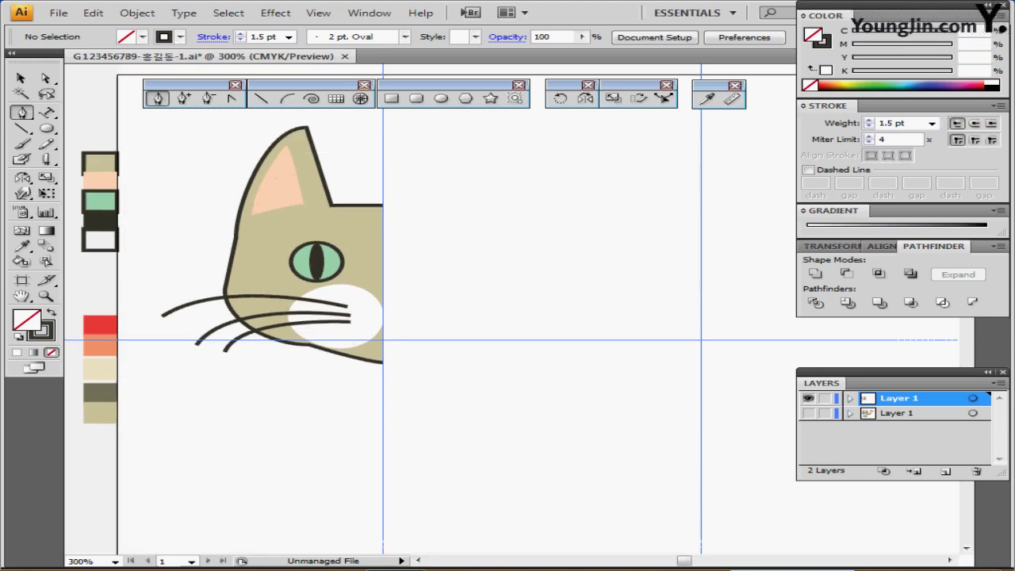
key(v)
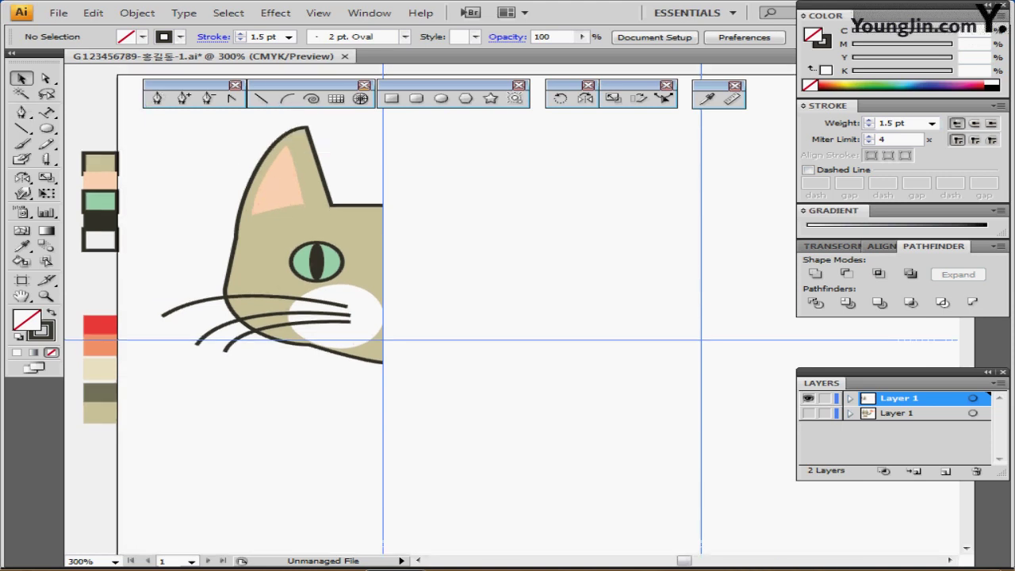
drag(219, 137, 434, 400)
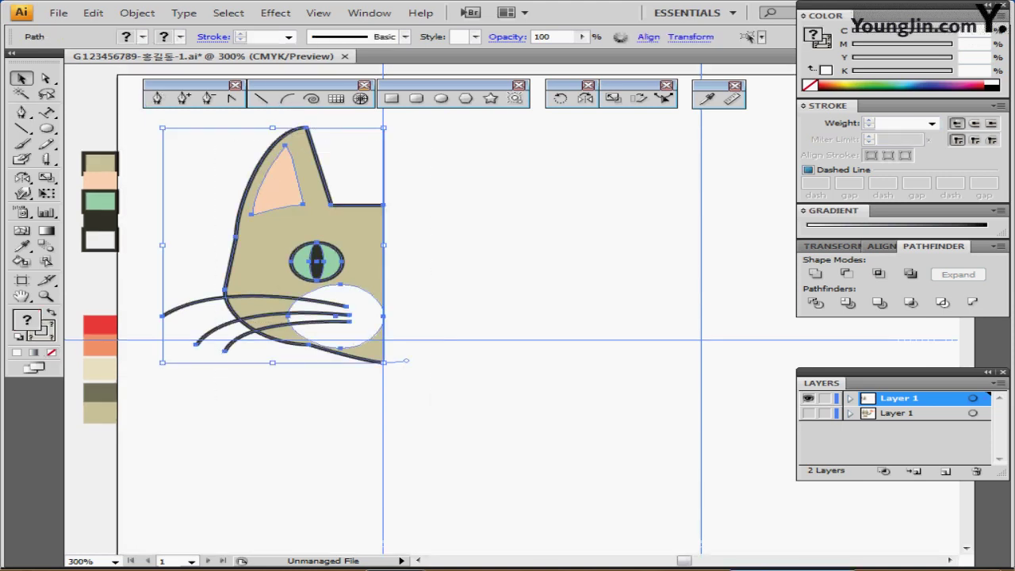
key(o)
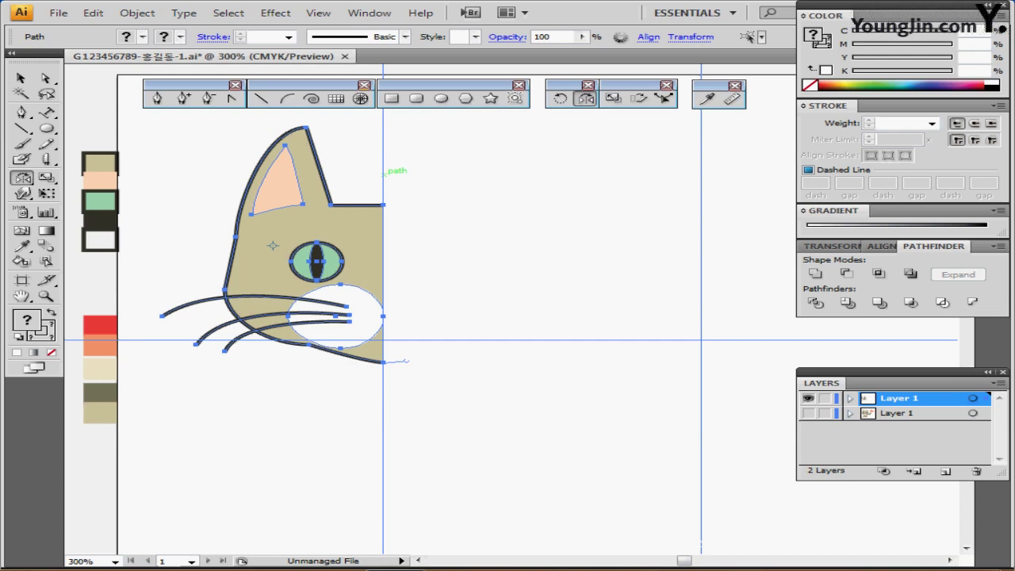
click(384, 172)
drag(388, 170, 560, 318)
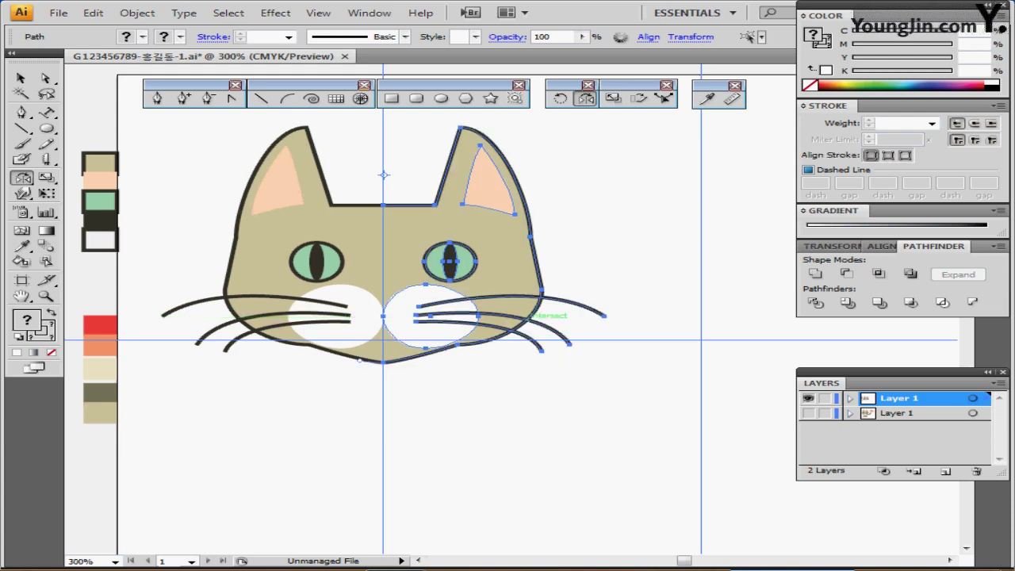
Try to unite the two head outlines into one shape, and undo the attempt.
drag(352, 159, 404, 219)
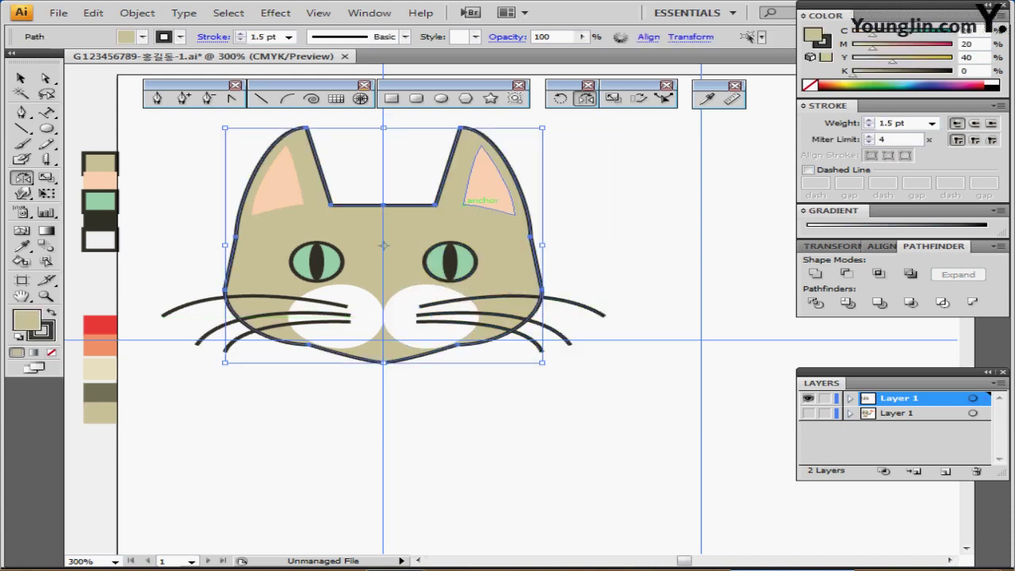
key(ctrl+j)
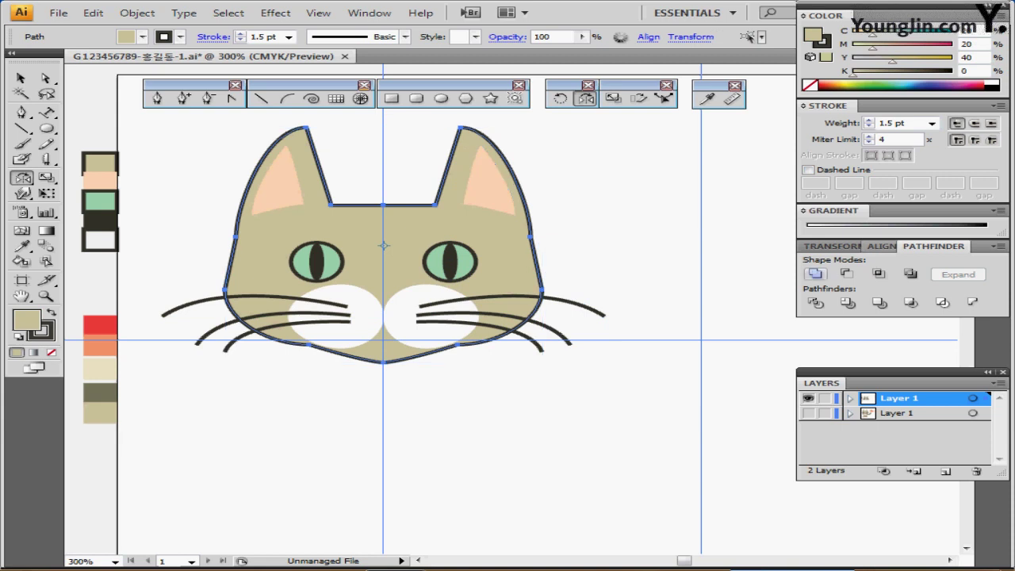
click(815, 274)
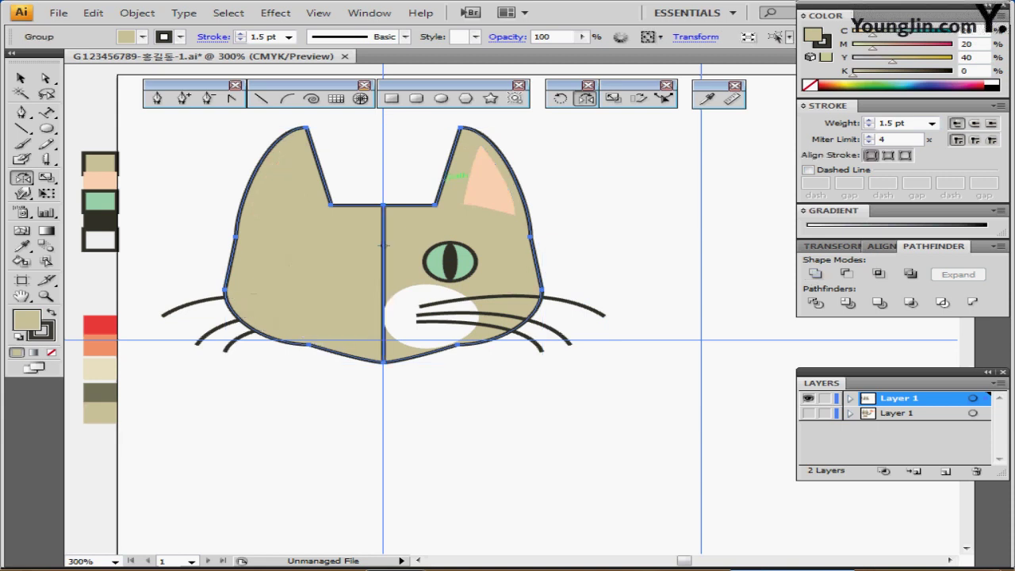
key(ctrl)
key(ctrl+z)
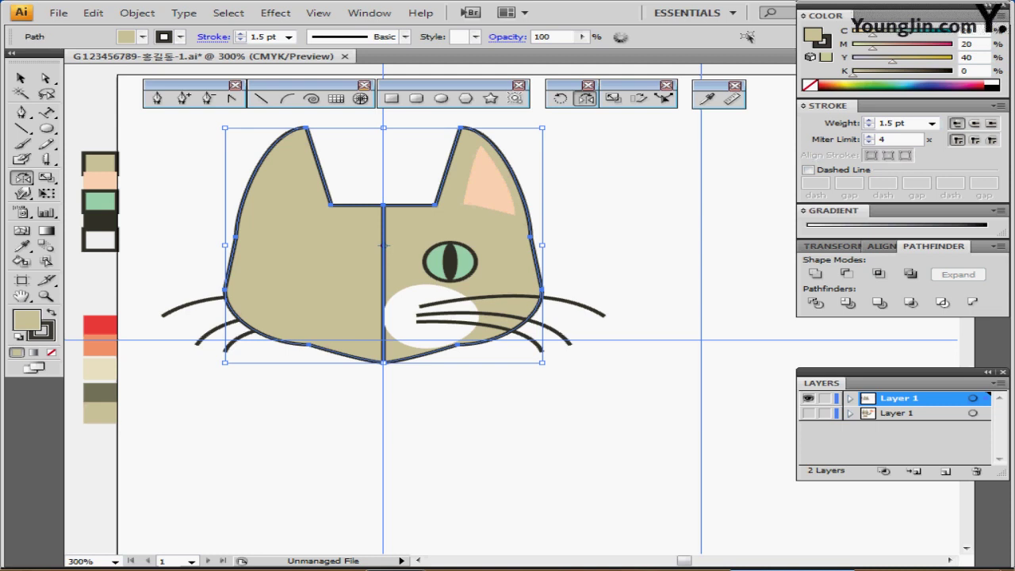
key(ctrl+plus)
drag(385, 262, 432, 290)
key(ctrl+z)
key(ctrl+z)
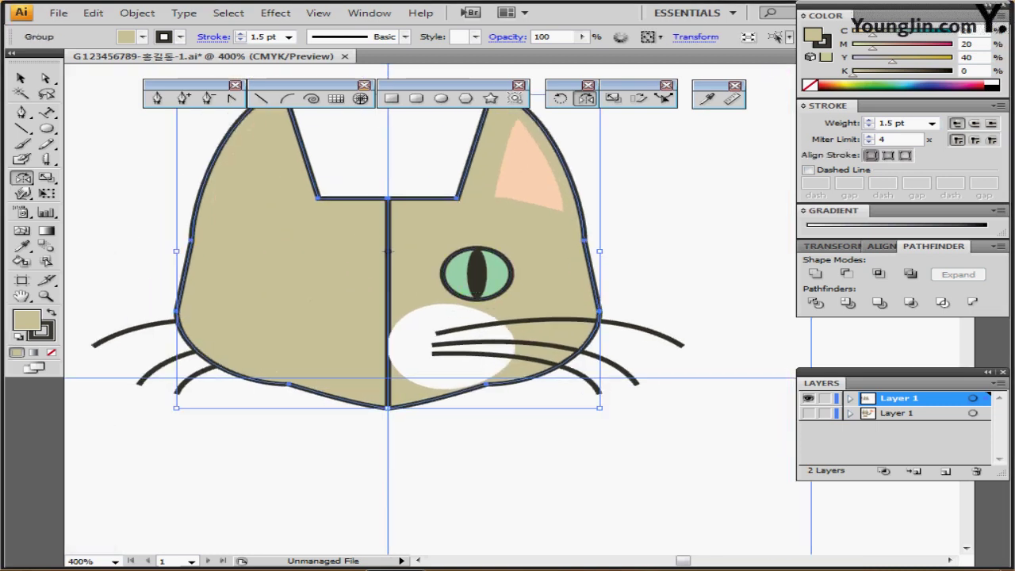
key(ctrl+shift+z)
key(ctrl+shift+z)
Select all parts of the mirrored half and nudge them slightly toward the original half so the head outlines overlap at the centre.
drag(417, 130, 666, 419)
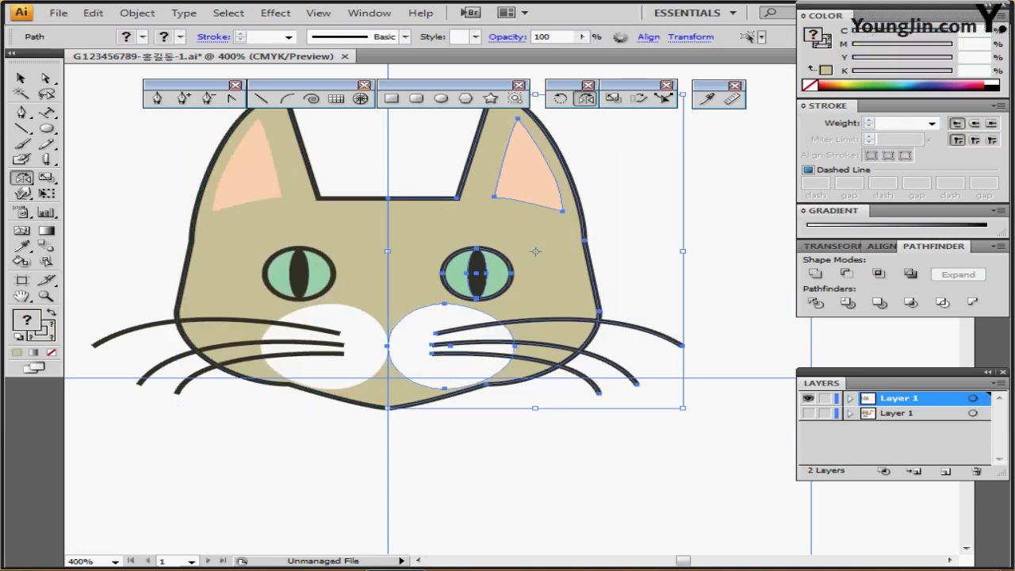
key(Left)
key(Left)
key(Left)
key(Left)
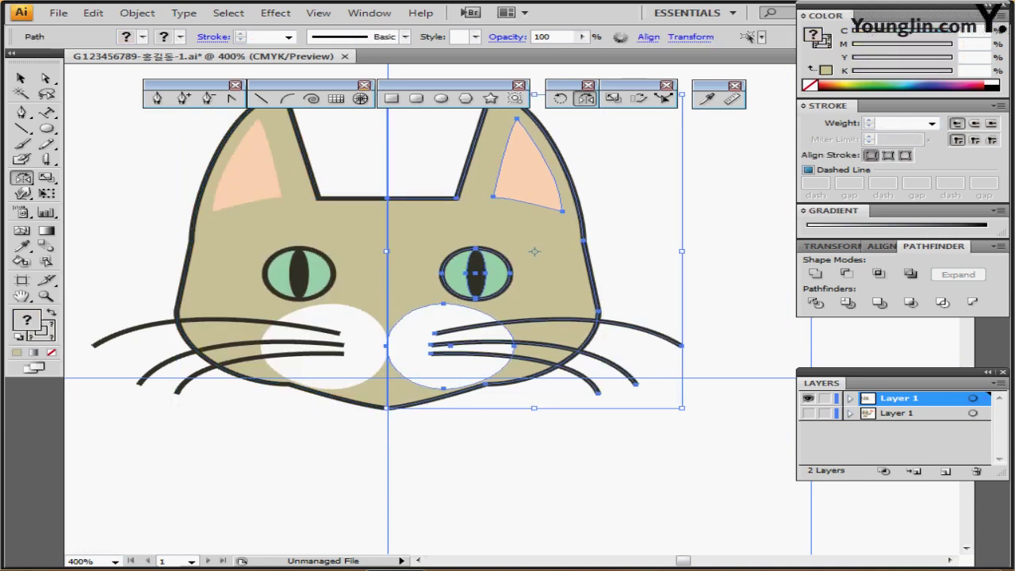
key(Left)
ctrl+click(385, 167)
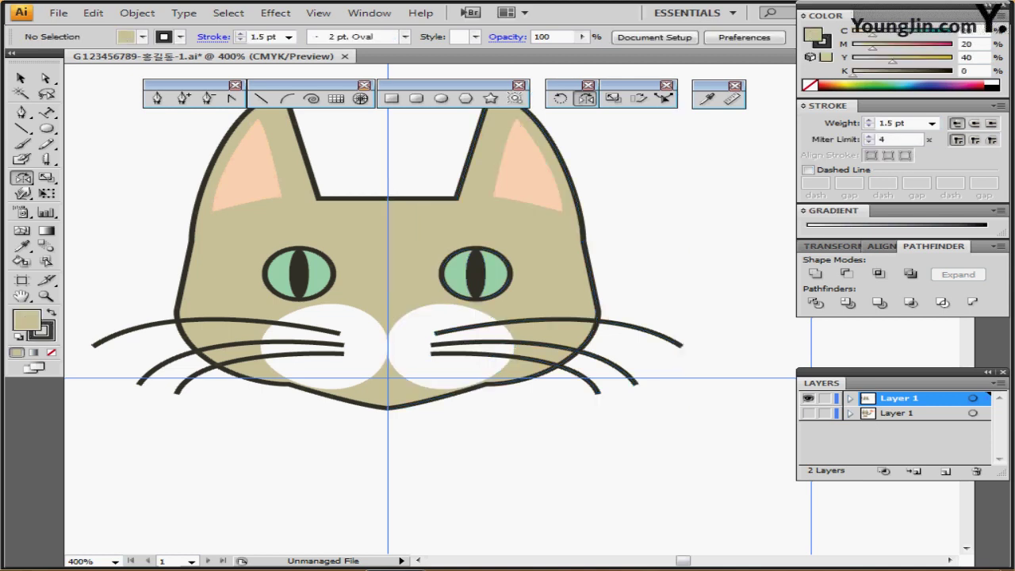
Unite the two head outlines into a single shape and send it to the back behind the facial features.
drag(314, 152, 393, 203)
click(845, 273)
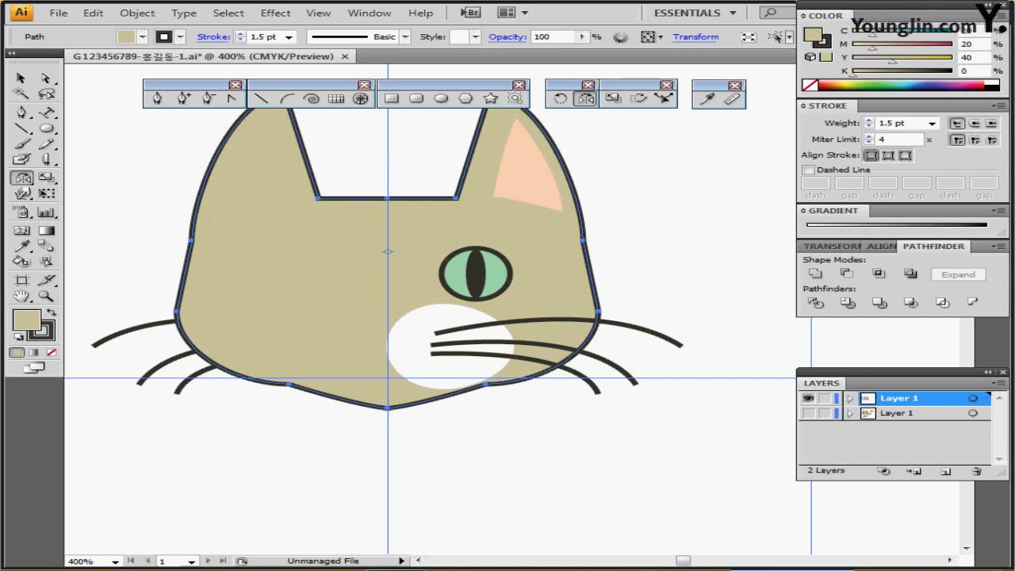
key(ctrl)
key(ctrl+shift+bracketleft)
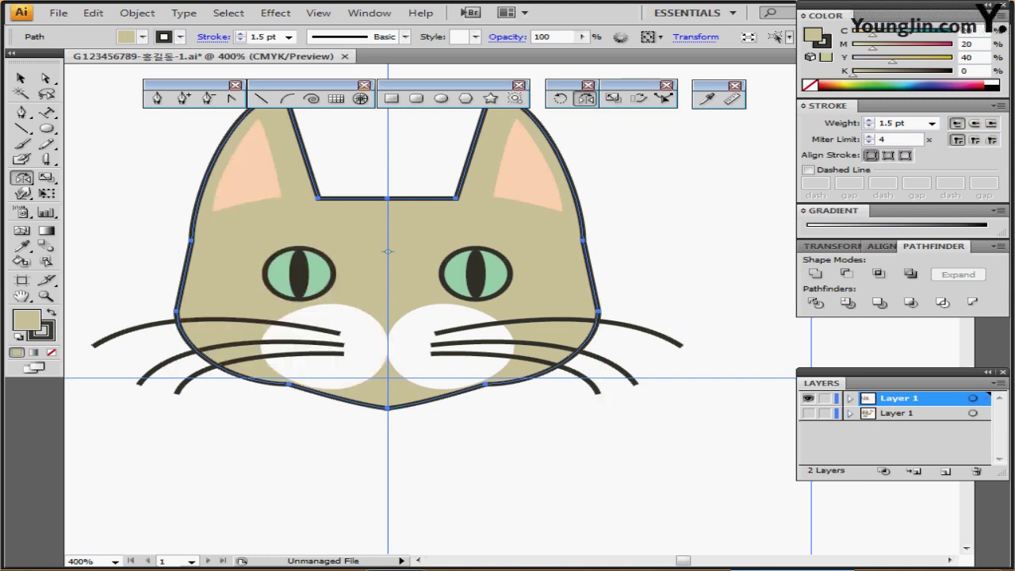
Draw a curved beige hair tuft with two pointed tips between the ears, using the M 0, Y 20, K 10 fill and no stroke.
drag(476, 285, 420, 254)
key(ctrl+minus)
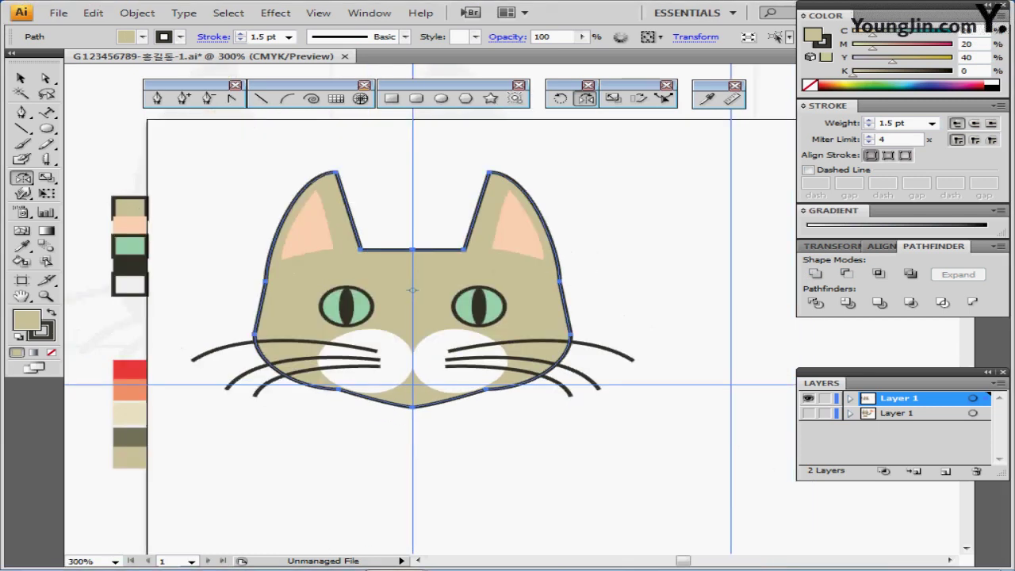
key(ctrl+shift+b)
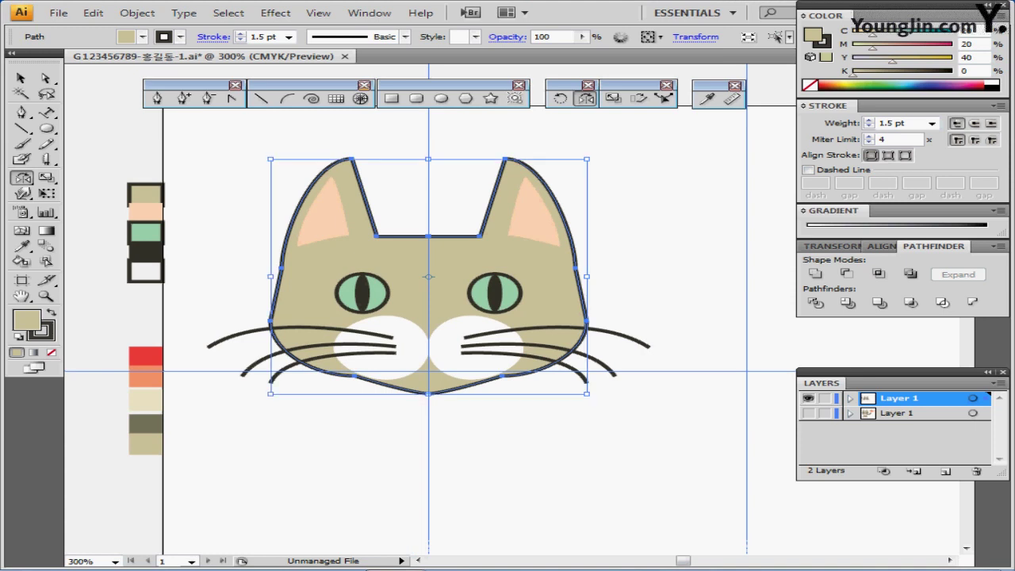
key(ctrl+alt+3)
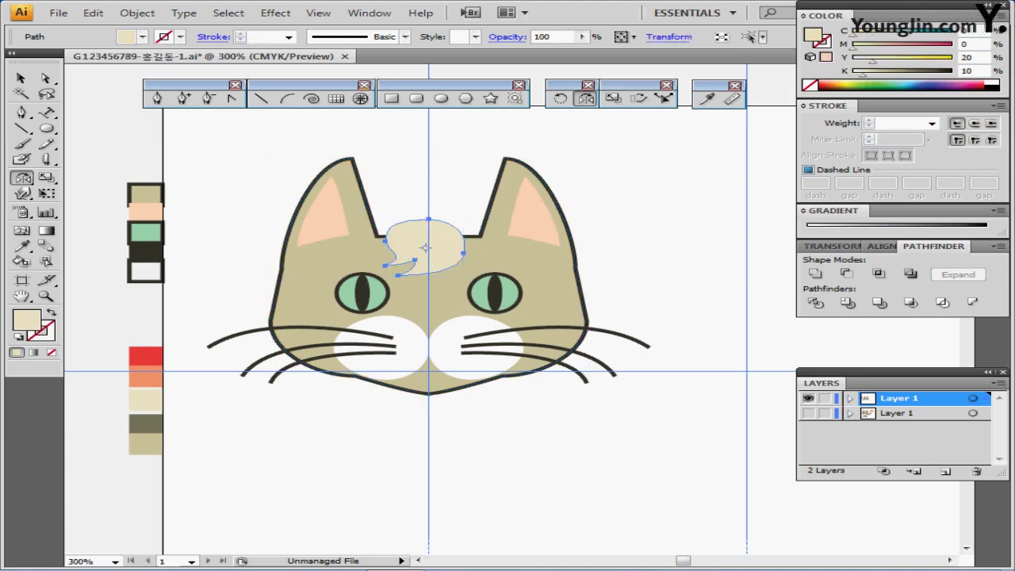
Nudge the beige hair tuft slightly rightward to centre it on the vertical guide, and deselect it.
key(ctrl+plus)
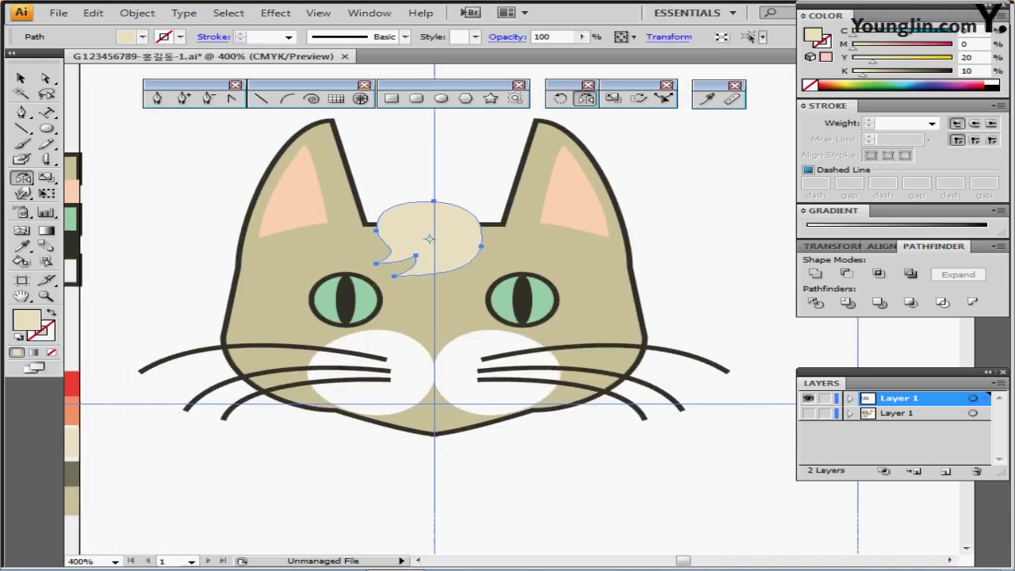
key(Right)
key(Right)
key(Right)
key(Right)
key(Right)
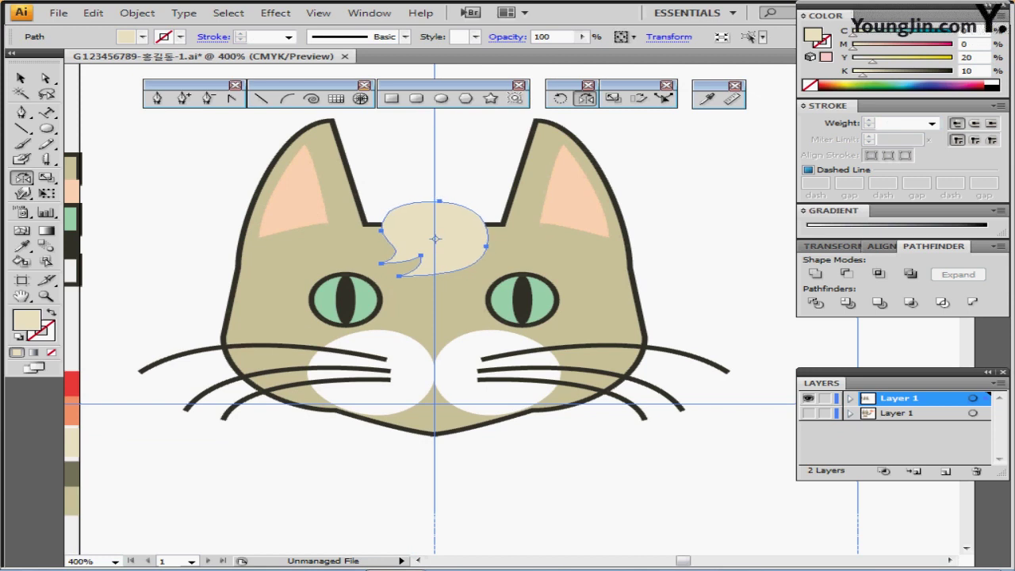
drag(476, 334, 449, 272)
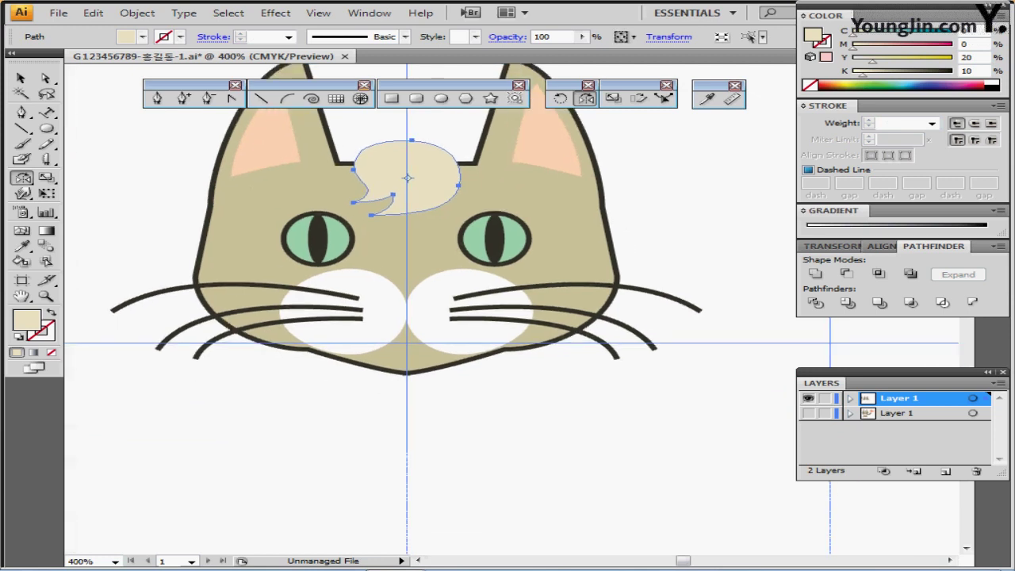
key(ctrl+shift+a)
Draw a red nose ellipse without stroke, centred on the vertical guide over the upper muzzle, using the red swatch (M 90, Y 80).
key(ctrl+minus)
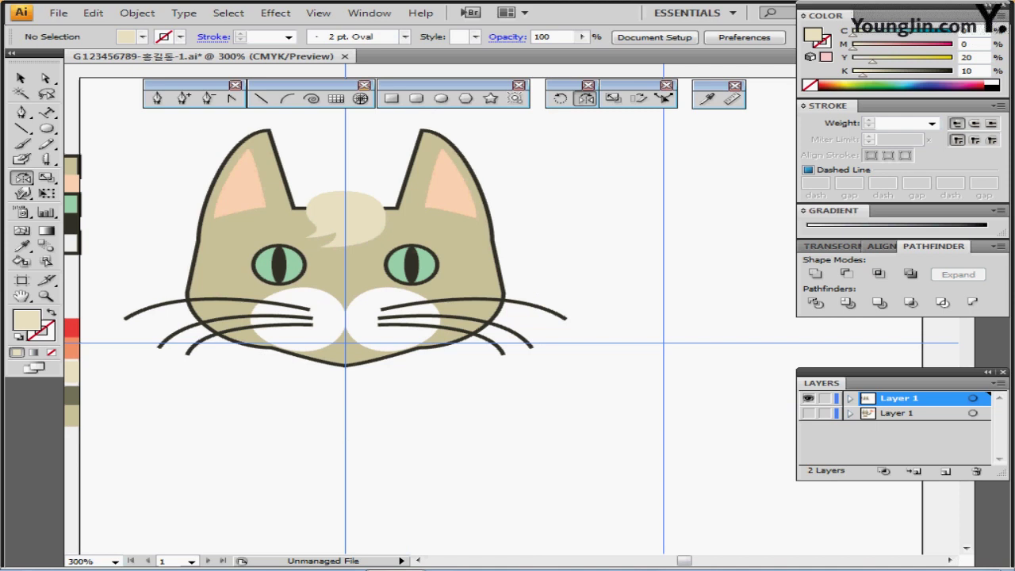
drag(448, 318, 456, 327)
ctrl+click(73, 339)
key(ctrl+shift+a)
ctrl+click(387, 329)
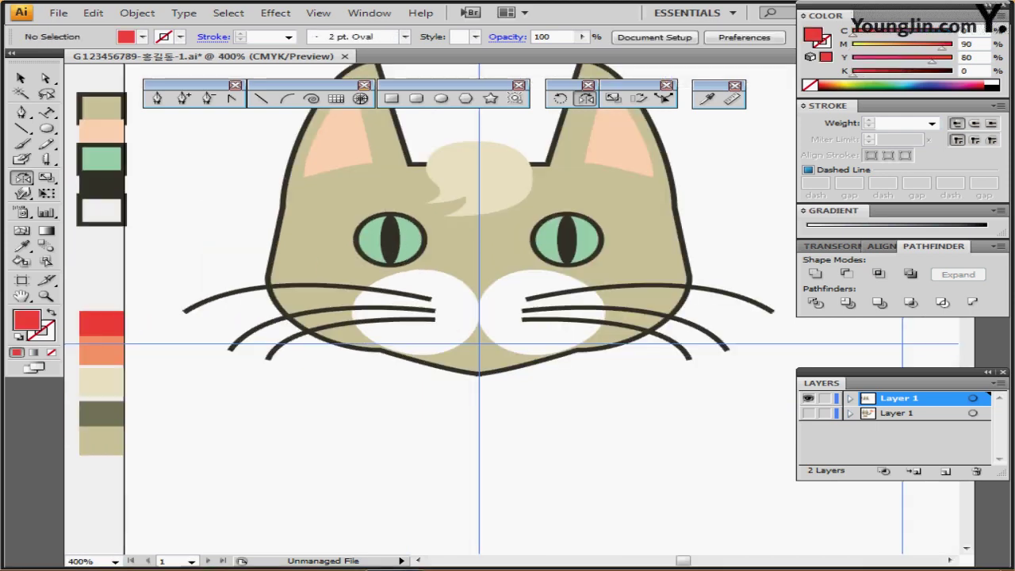
ctrl+click(387, 330)
drag(388, 328, 198, 357)
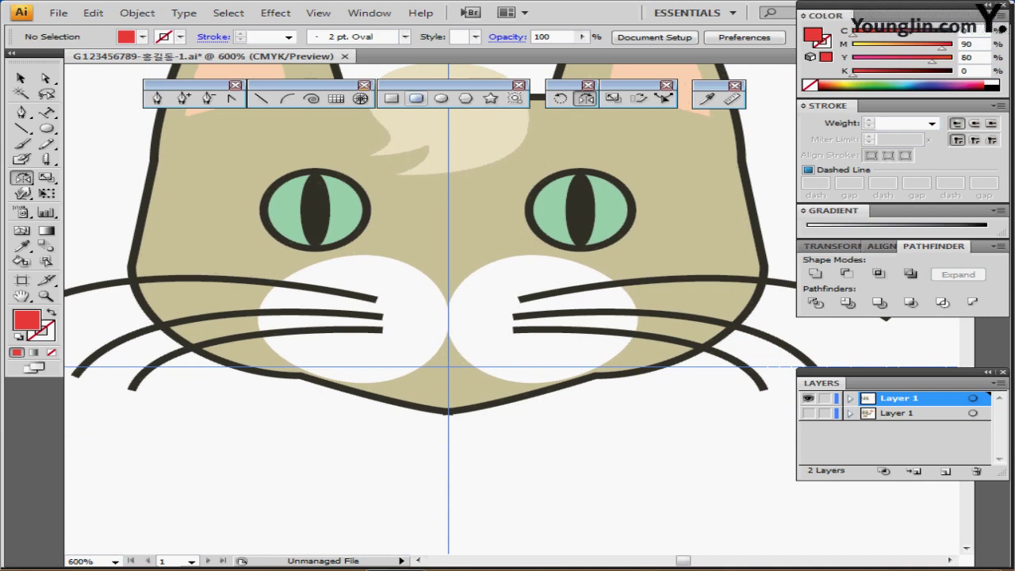
key(l)
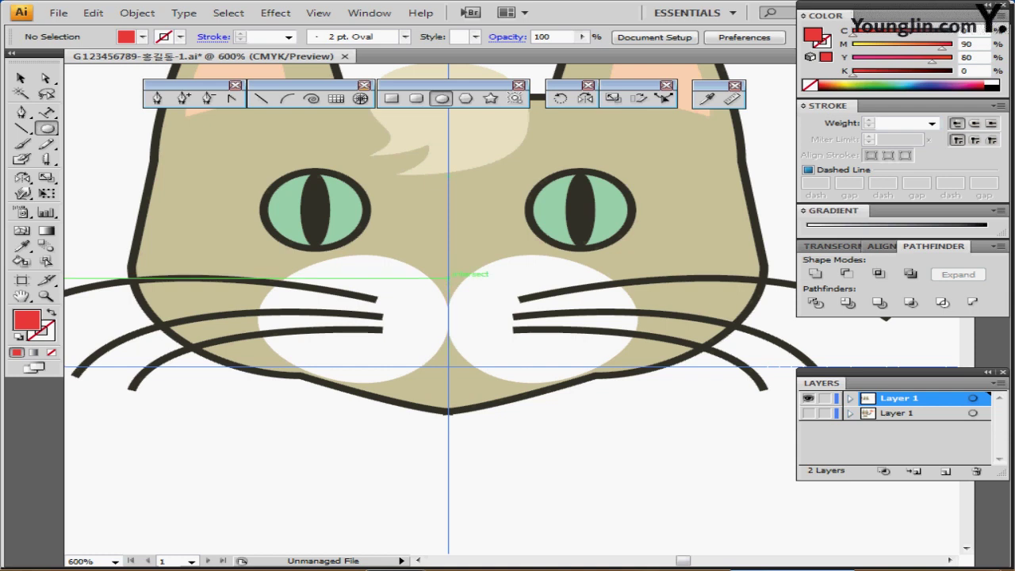
mouse_move(449, 278)
mouse_down()
mouse_move(503, 294)
mouse_move(513, 311)
mouse_move(466, 272)
mouse_up()
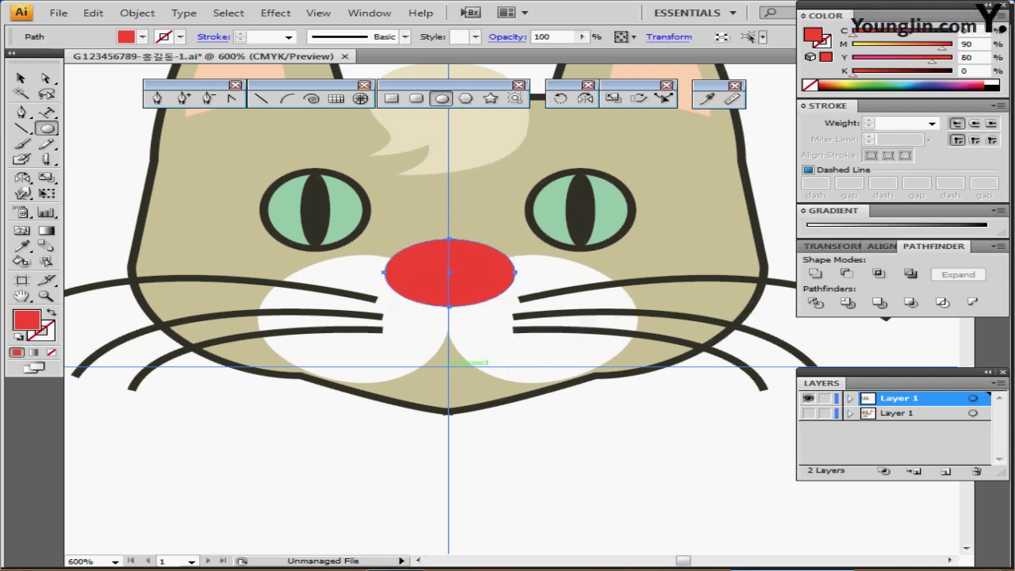
Draw a mouth ellipse on the vertical guide below the nose and fill it with the dark pupil colour (M 0, Y 20, K 90).
mouse_move(449, 367)
mouse_down()
mouse_move(492, 393)
mouse_move(460, 368)
mouse_up()
key(i)
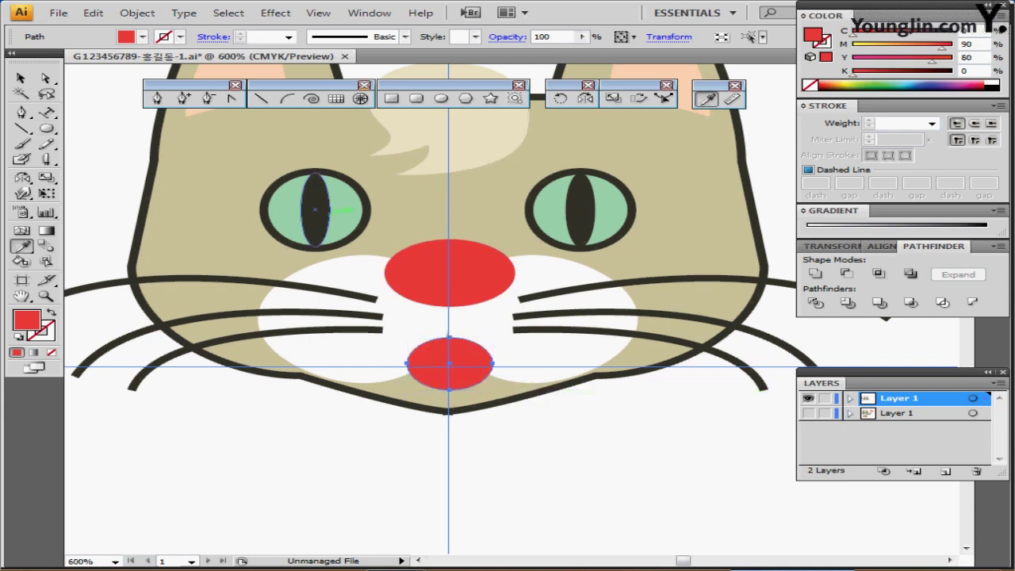
click(316, 208)
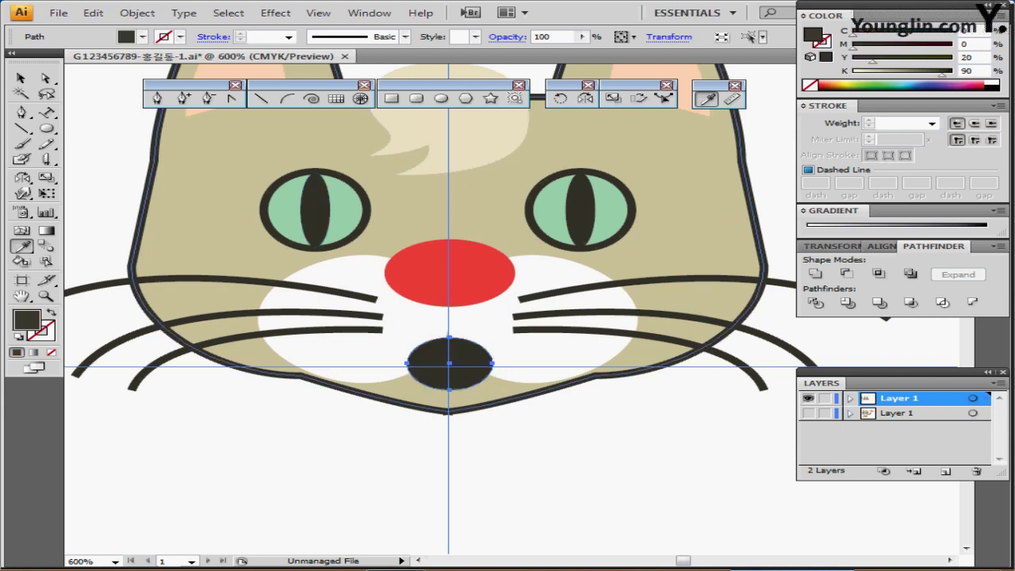
Move the dark mouth ellipse backward until it sits behind both white muzzle shapes.
key(ctrl)
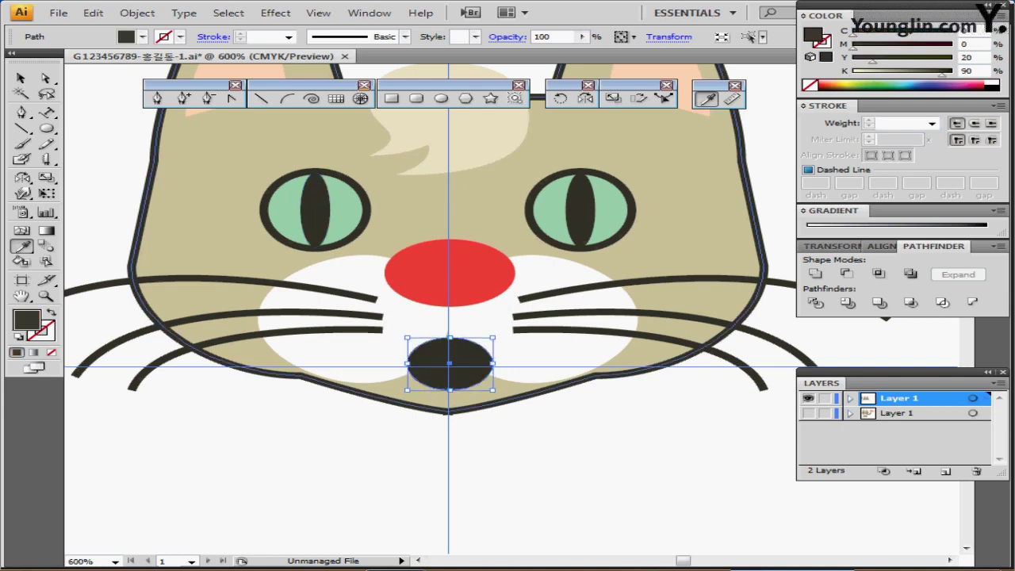
key(ctrl+[)
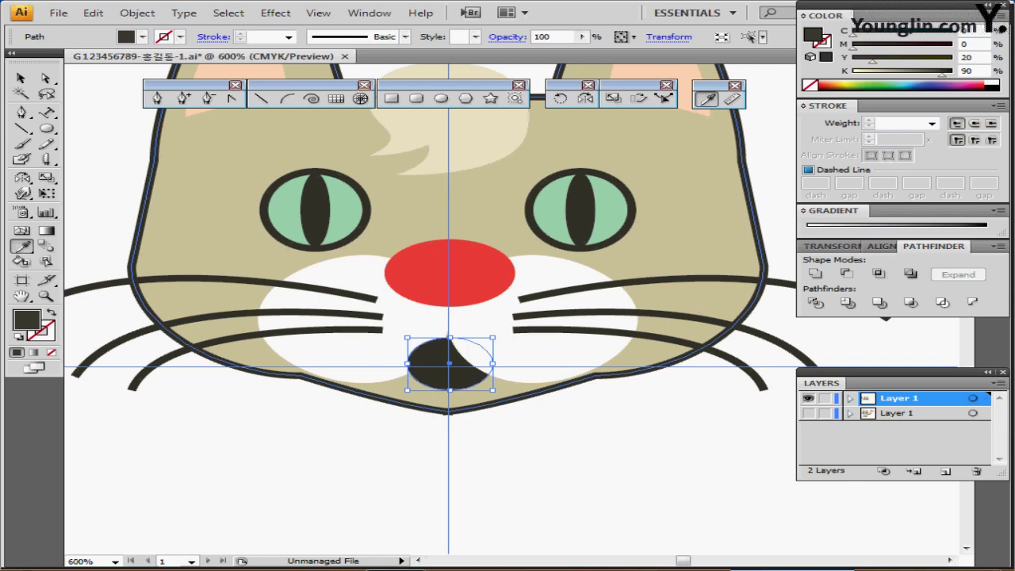
key(ctrl+[)
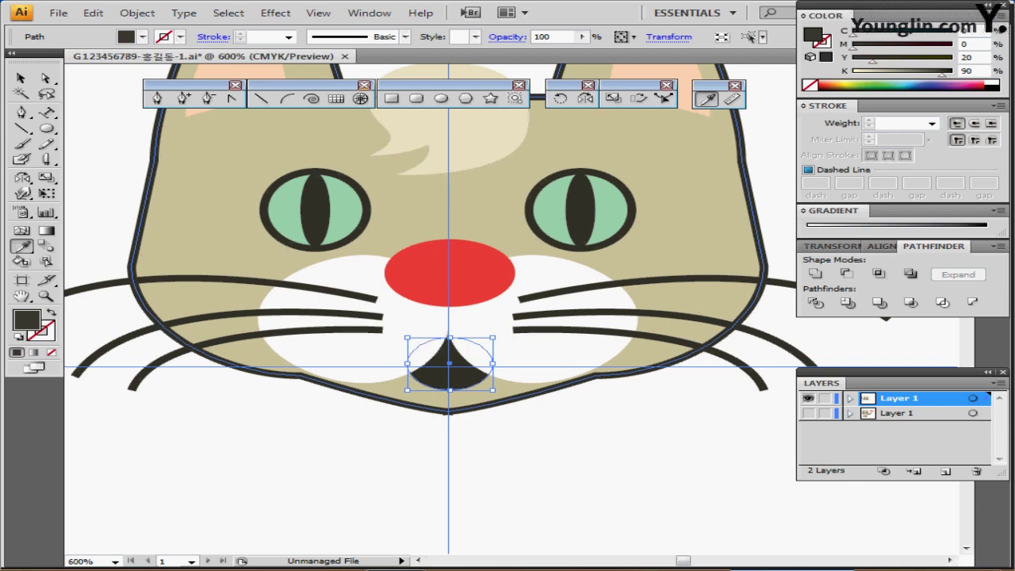
Shift the top and bottom anchor points of the red nose downward to flatten its upper edge.
key(a)
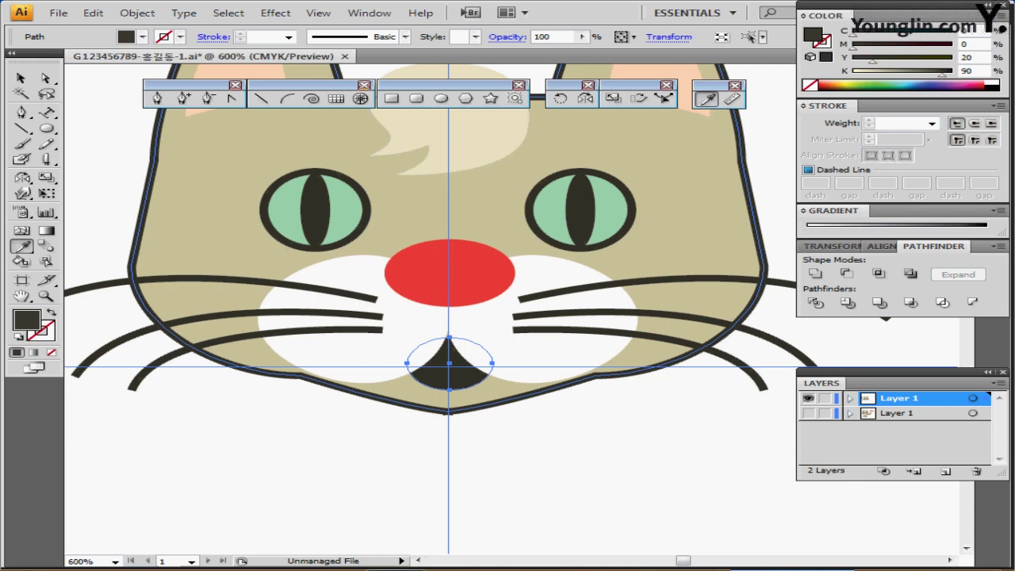
key(v)
key(a)
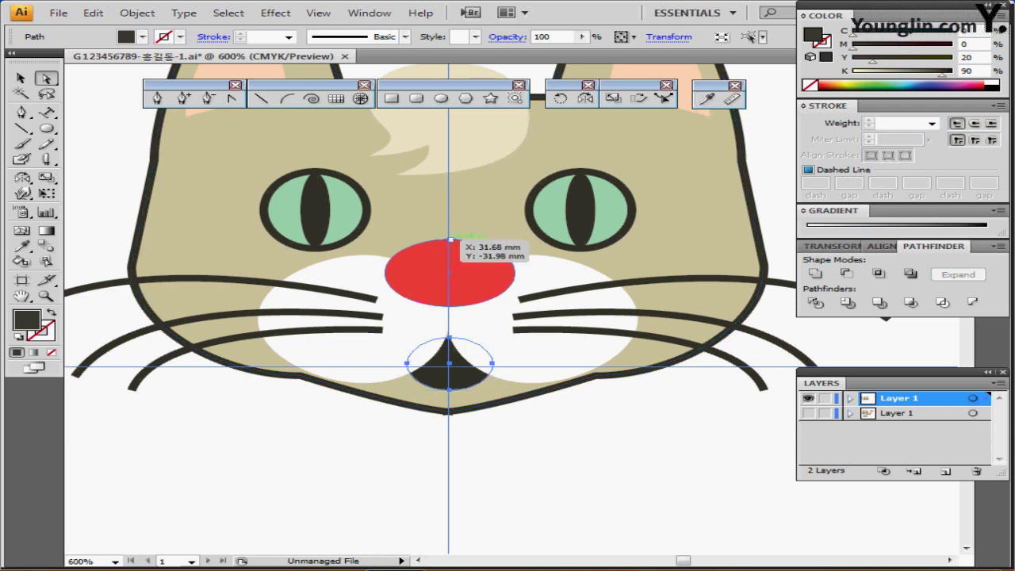
click(450, 239)
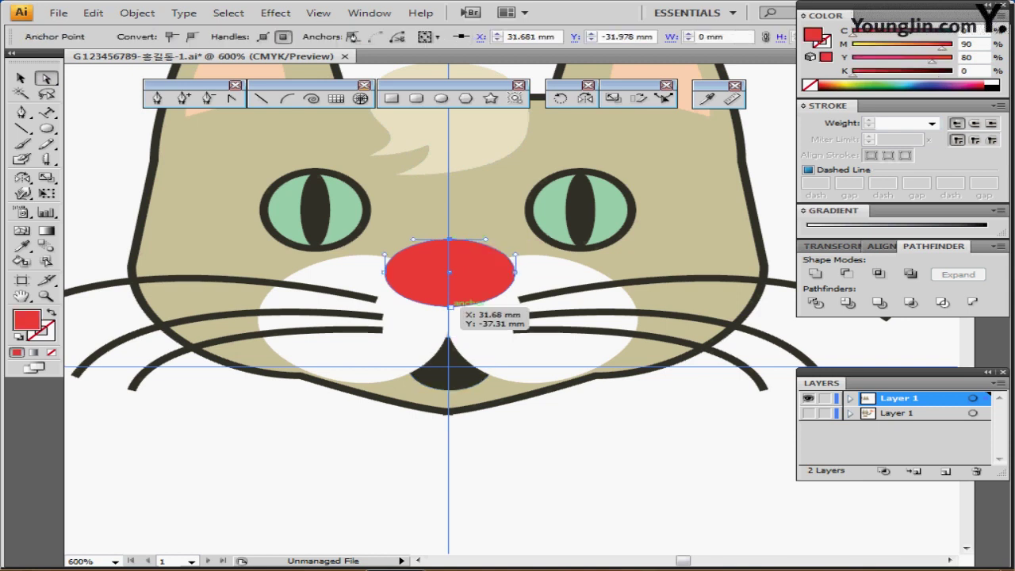
shift+click(450, 305)
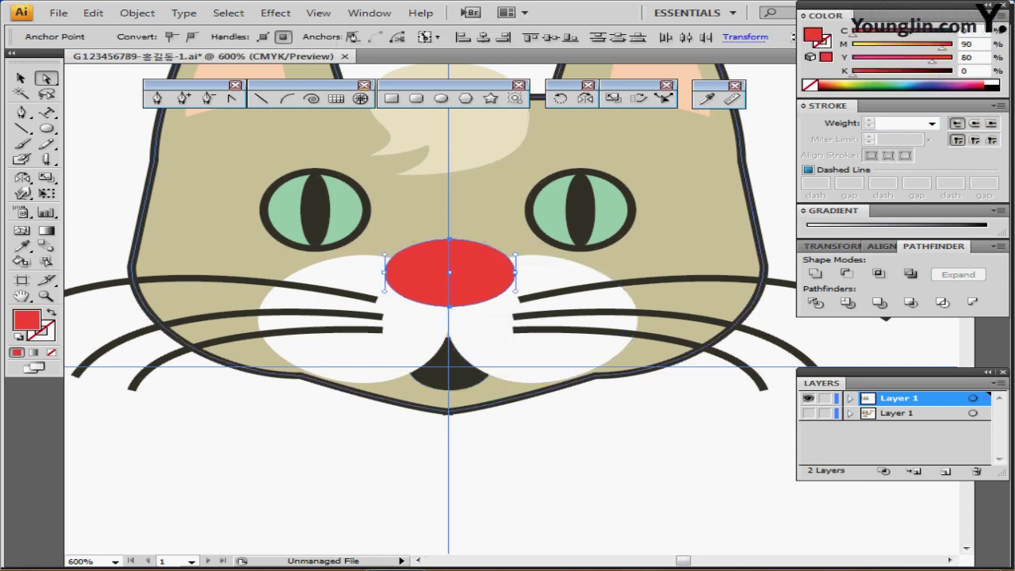
key(Down)
key(Down)
key(Down)
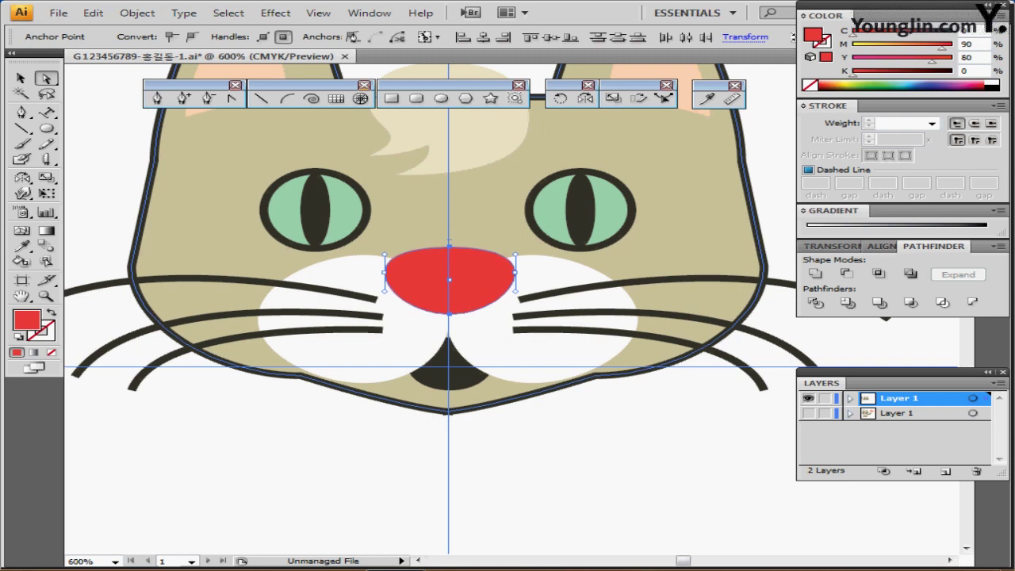
key(Down)
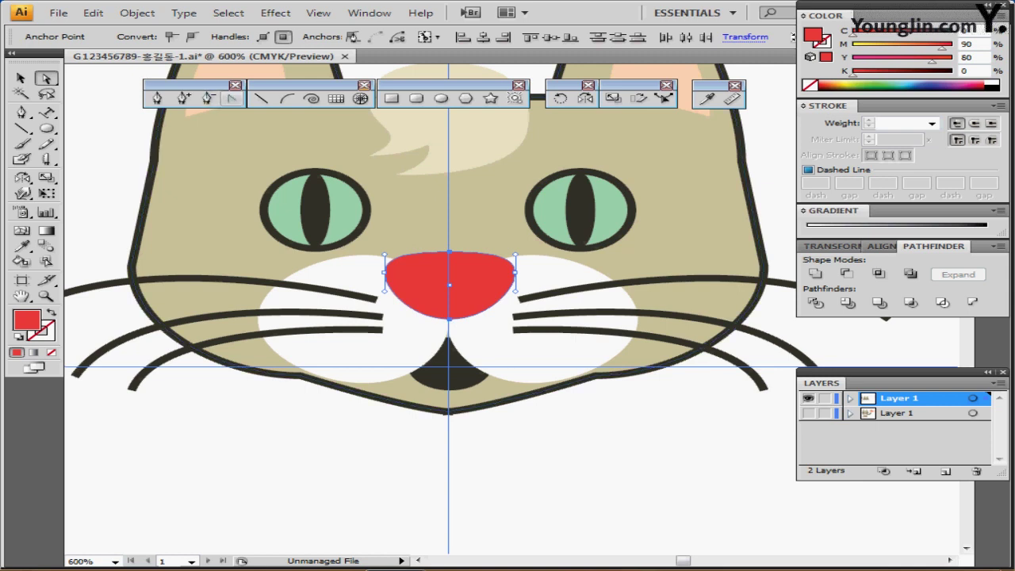
Convert the nose's bottom anchor into a corner point, raise the nose slightly, and deselect it.
key(shift+c)
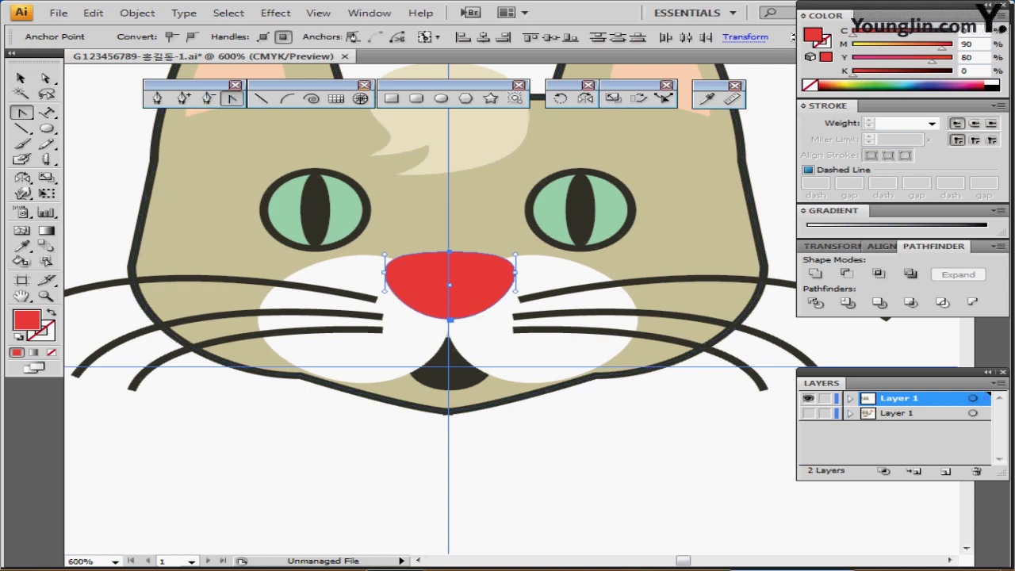
click(450, 318)
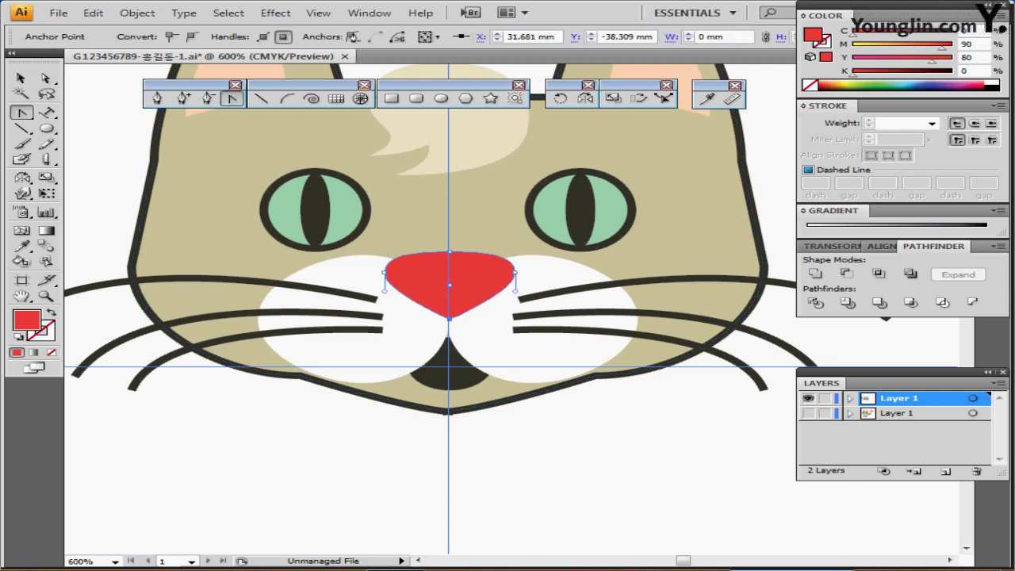
drag(450, 281, 450, 281)
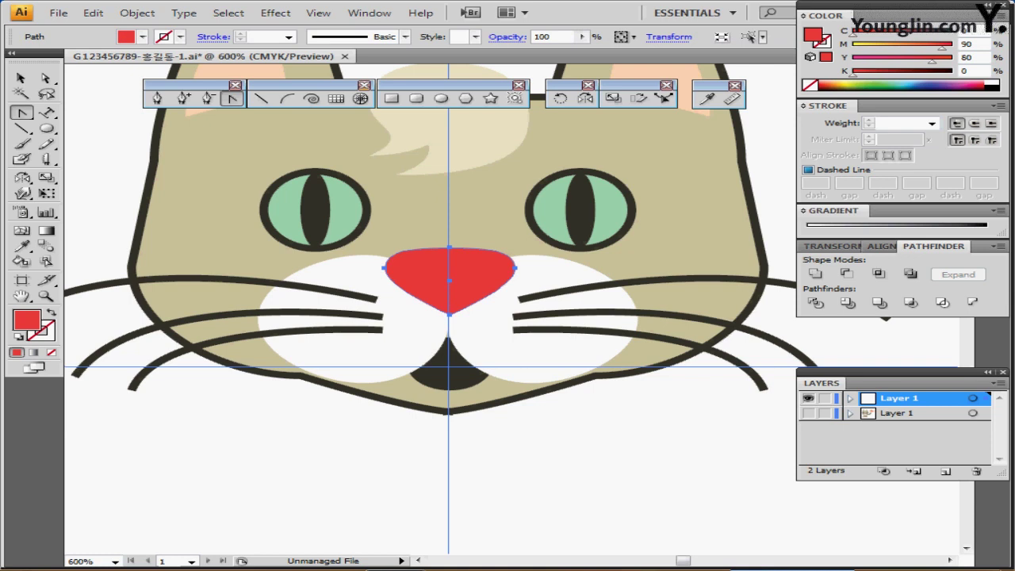
scroll(496, 315, down, 1)
drag(556, 366, 452, 265)
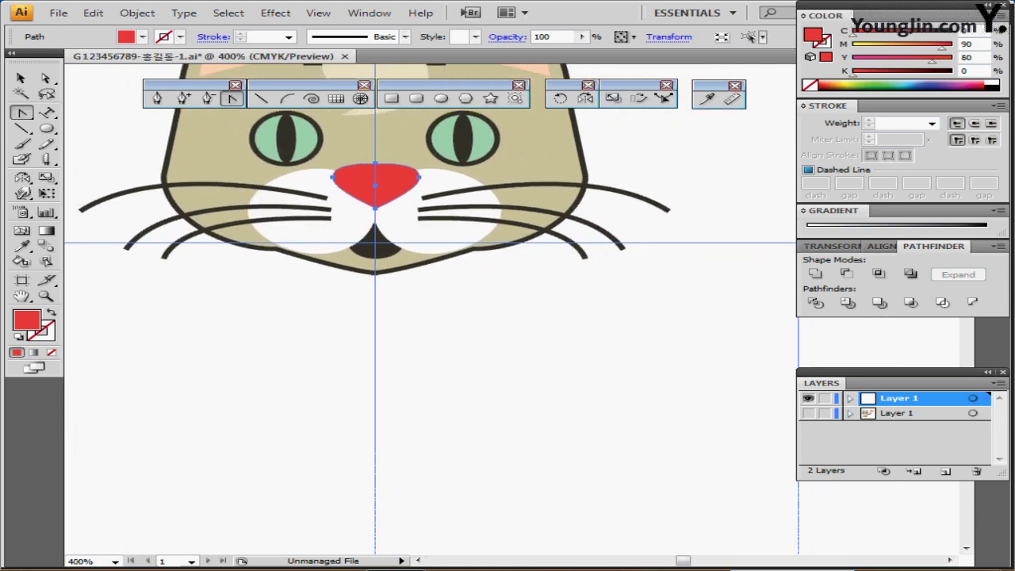
scroll(451, 266, down, 1)
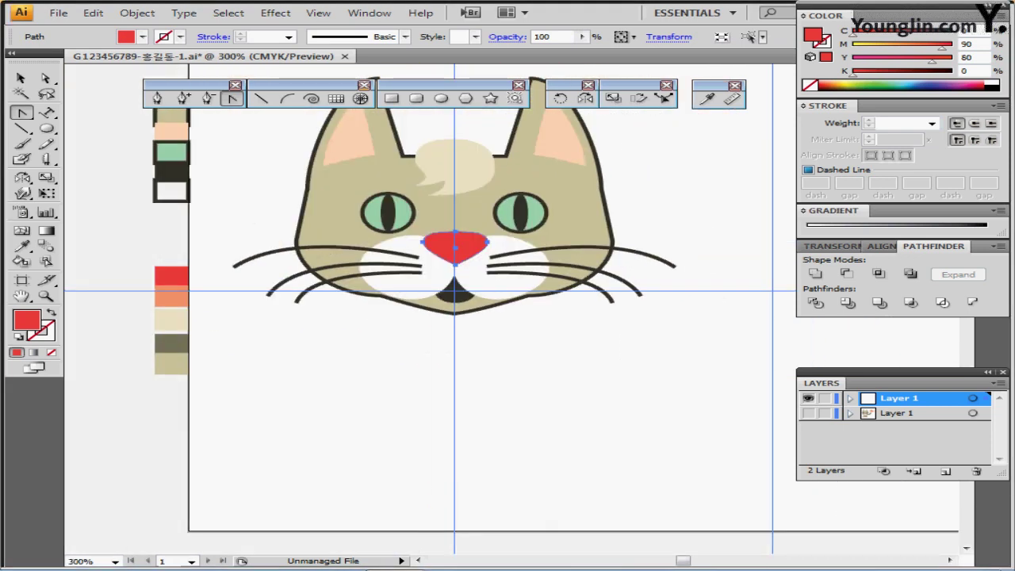
drag(476, 310, 420, 286)
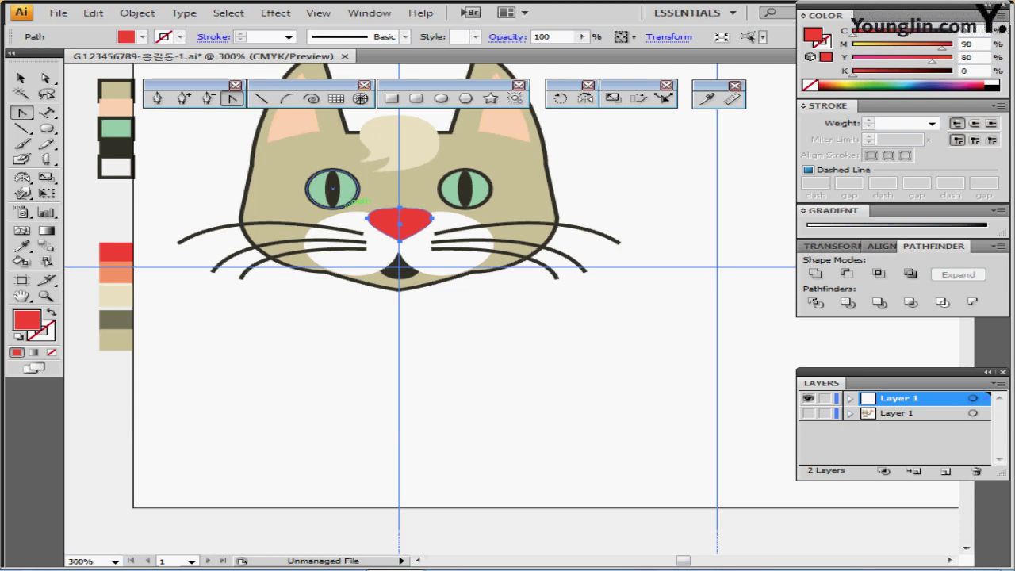
key(ctrl+shift+a)
Show the reference layer's outlines and draw the body rectangle between the legs with the head's beige fill and 1.5 pt dark stroke.
drag(444, 333, 414, 325)
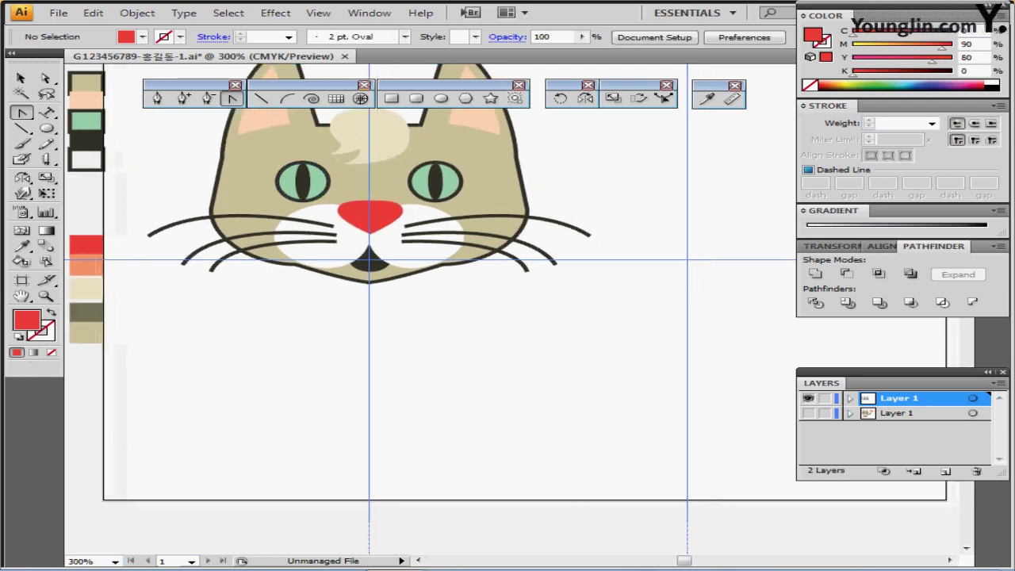
click(809, 413)
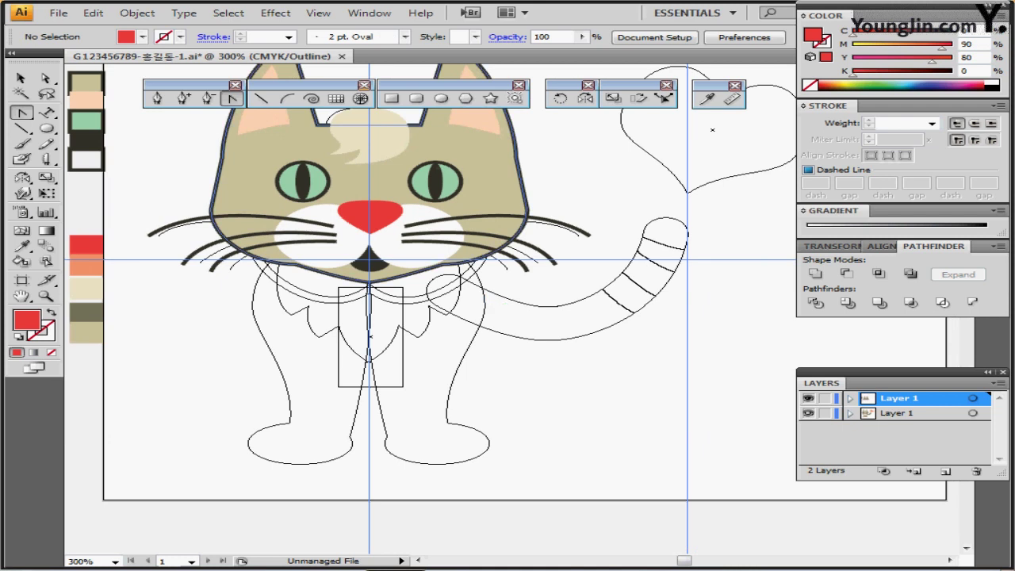
ctrl+click(317, 125)
key(ctrl+shift+a)
click(392, 99)
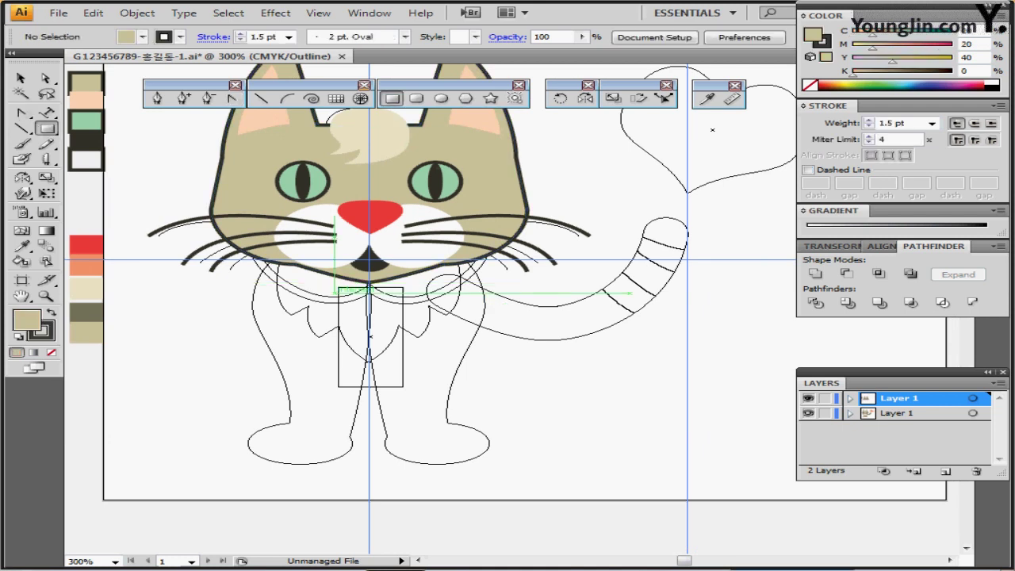
drag(339, 287, 403, 386)
key(ctrl+shift+a)
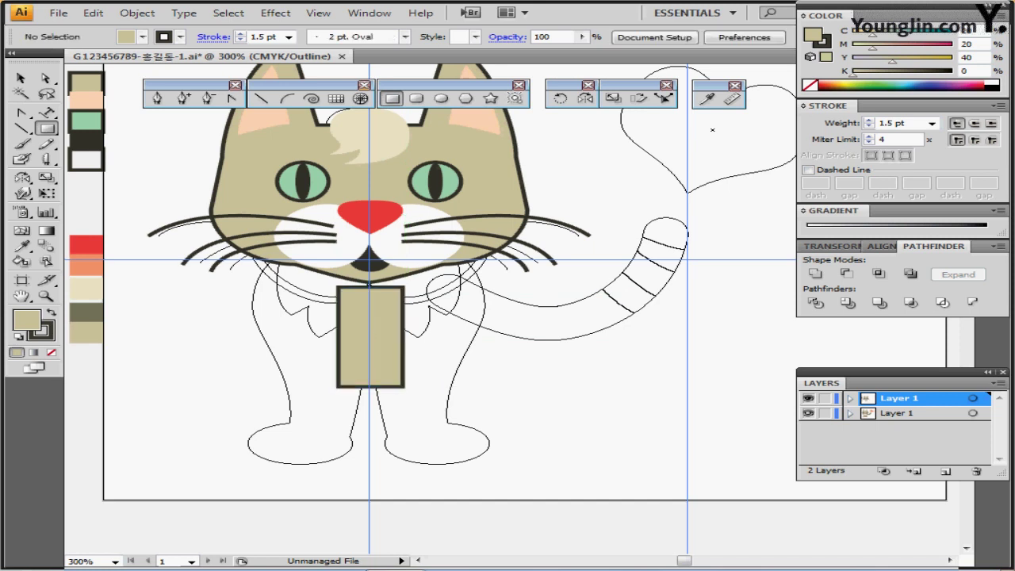
Draw the closed, curved left leg with the Pen tool along the reference outline, from under the chin down into the paw.
key(p)
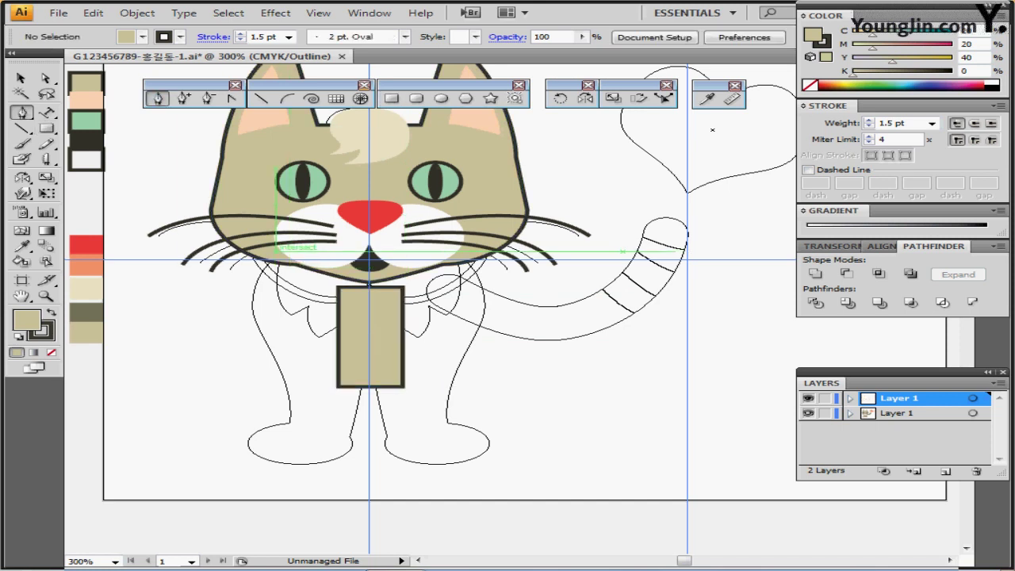
mouse_move(276, 251)
mouse_down()
mouse_move(260, 313)
mouse_move(266, 343)
mouse_up()
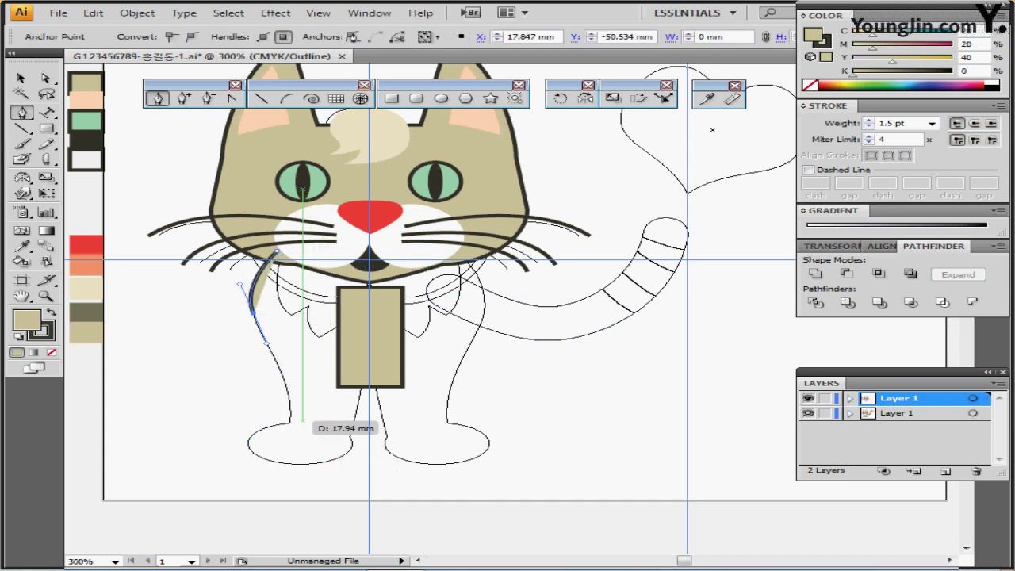
drag(290, 415, 279, 444)
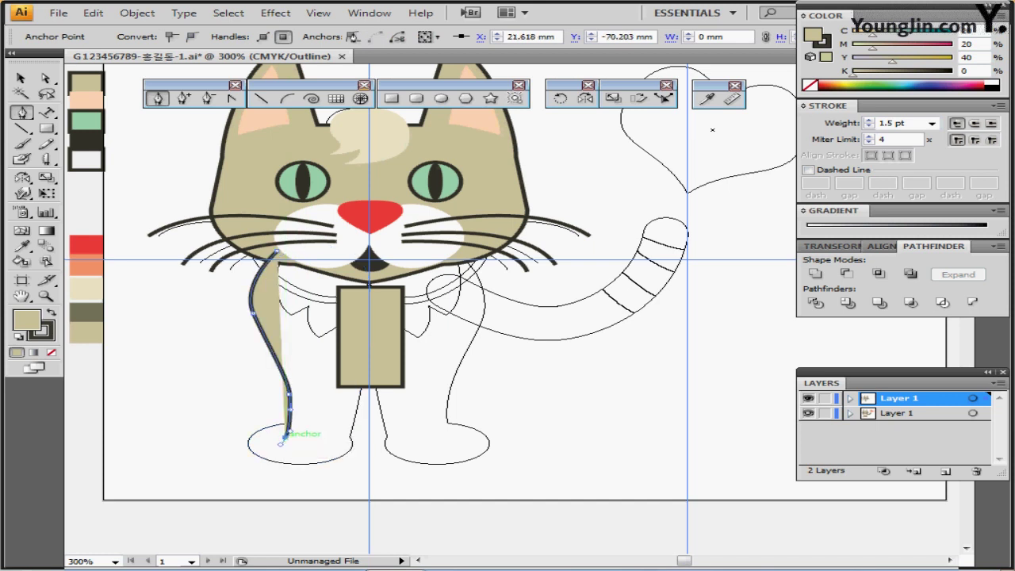
click(349, 443)
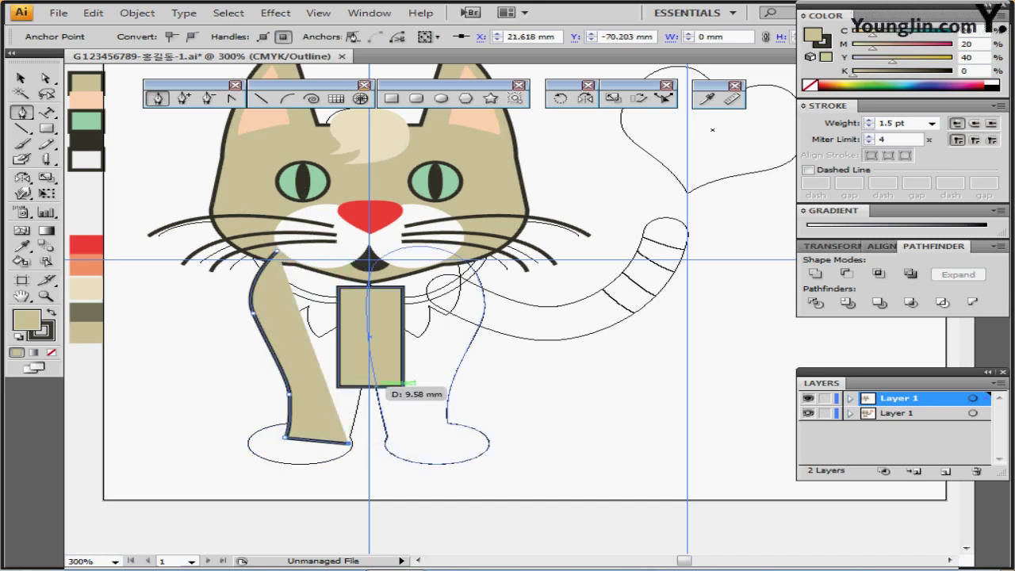
click(367, 324)
drag(368, 324, 366, 302)
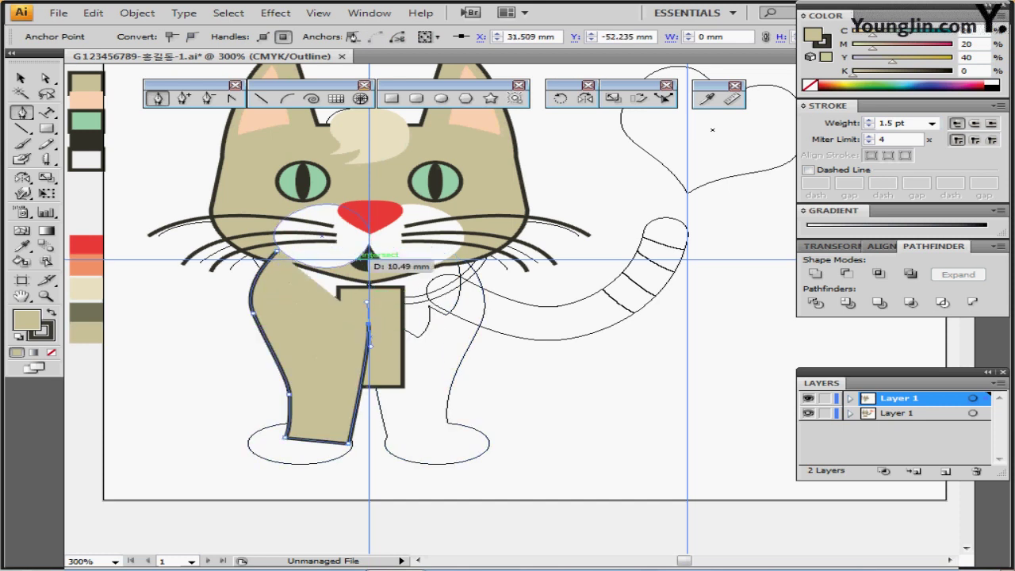
click(358, 259)
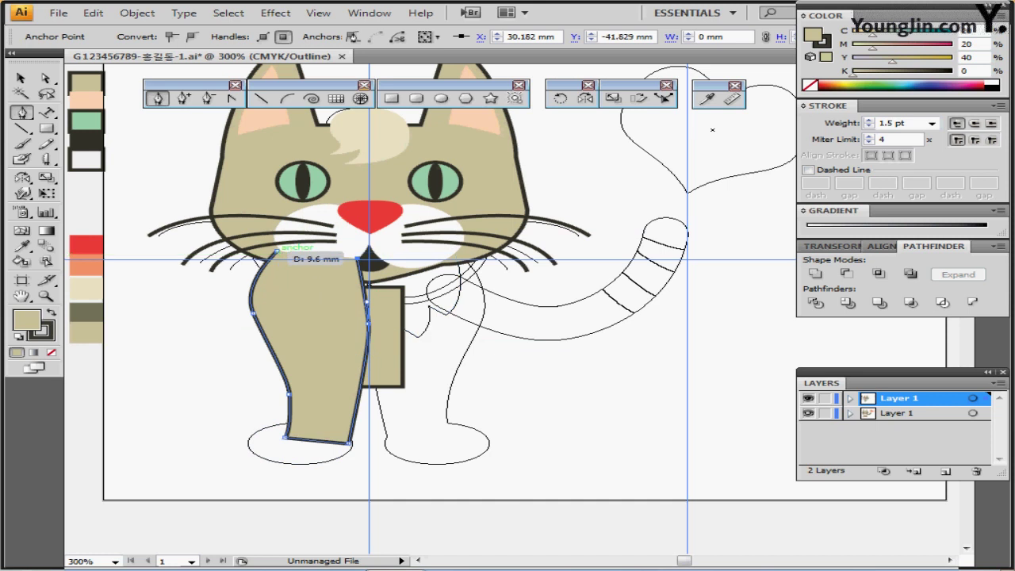
click(277, 252)
Draw an ellipse for the left paw over its reference outline and unite it with the leg into a single shape.
click(441, 99)
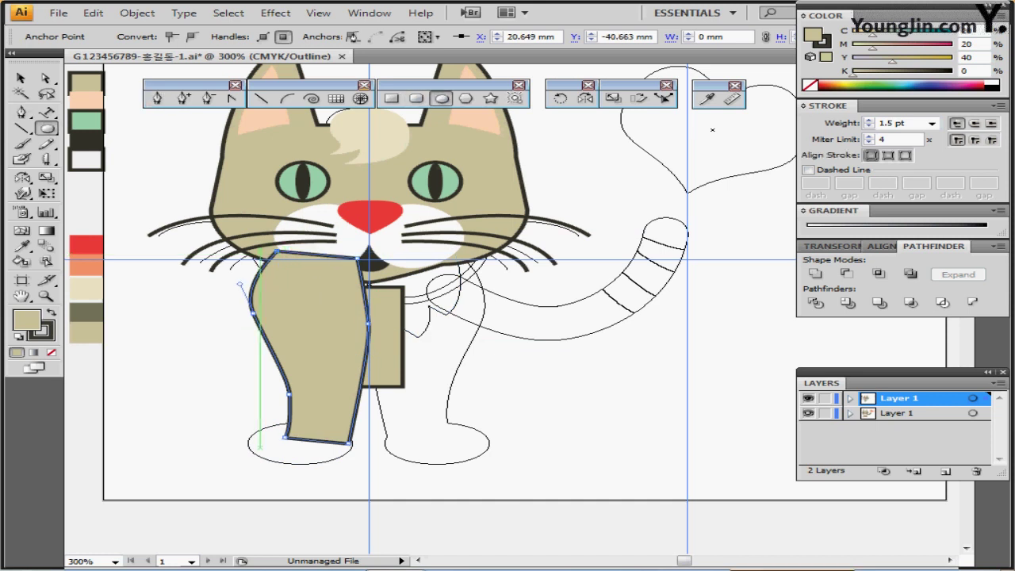
drag(249, 425, 351, 460)
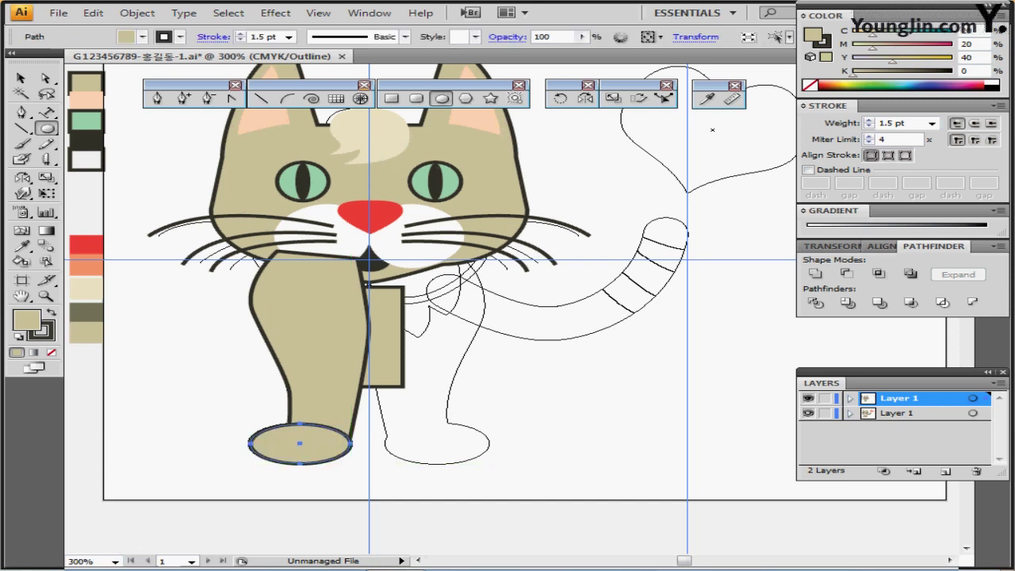
click(808, 413)
ctrl+click(508, 429)
ctrl+click(349, 420)
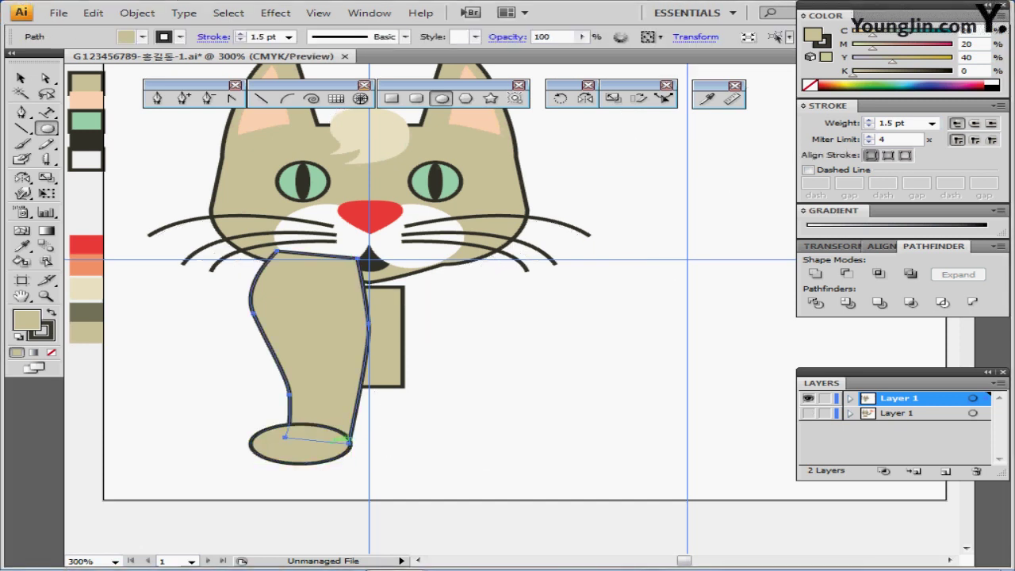
shift+click(252, 442)
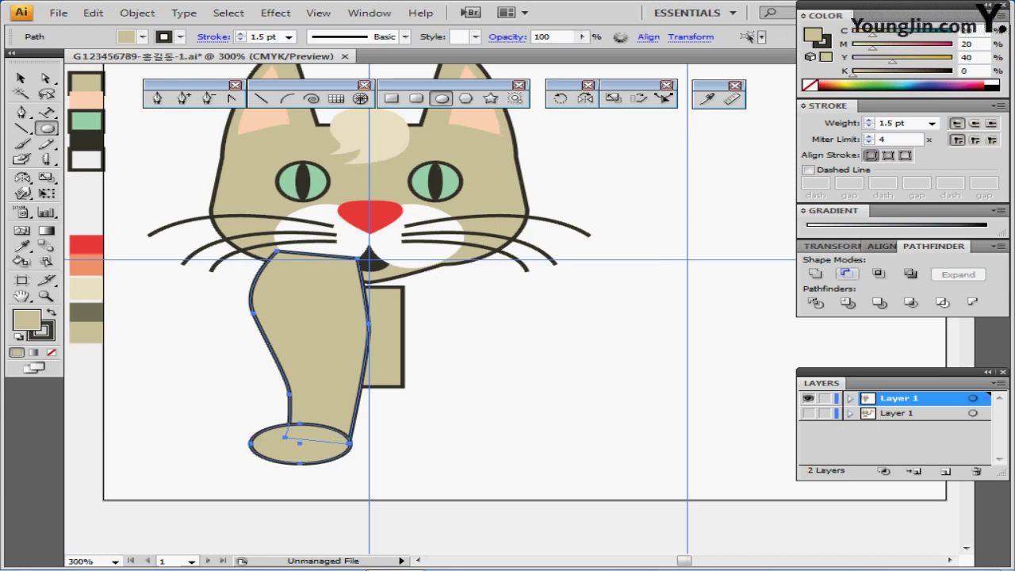
click(816, 274)
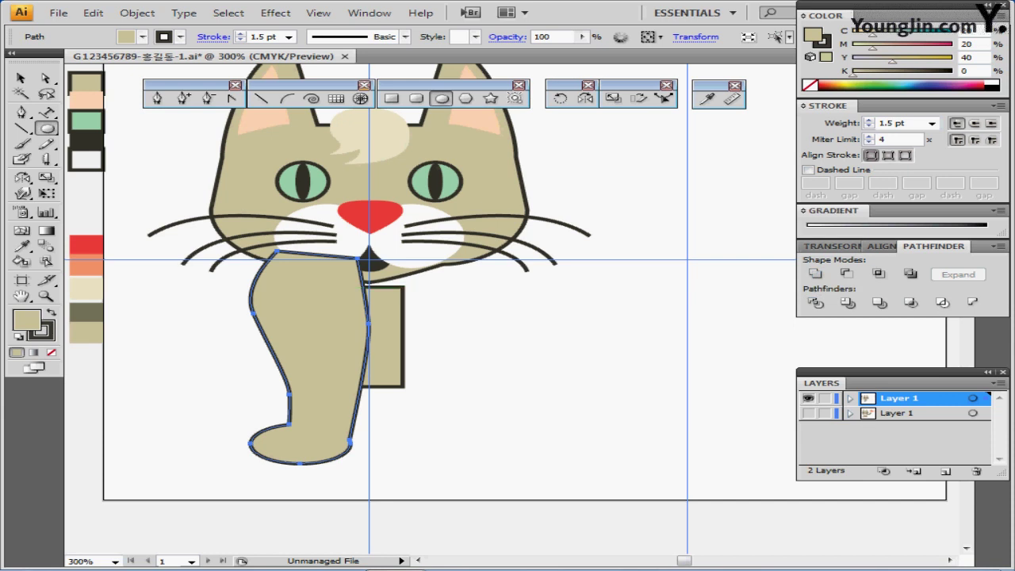
key(ctrl+shift+a)
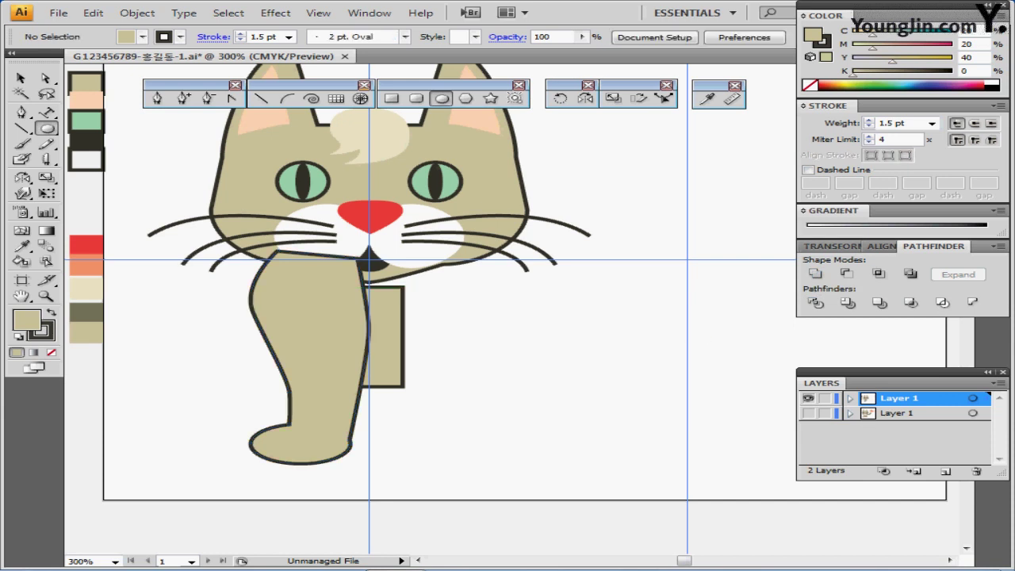
Display the drawing layer as outlines over the full-colour reference, pick up the white chest fur's fill, and lock the reference layer.
ctrl+click(807, 398)
click(808, 413)
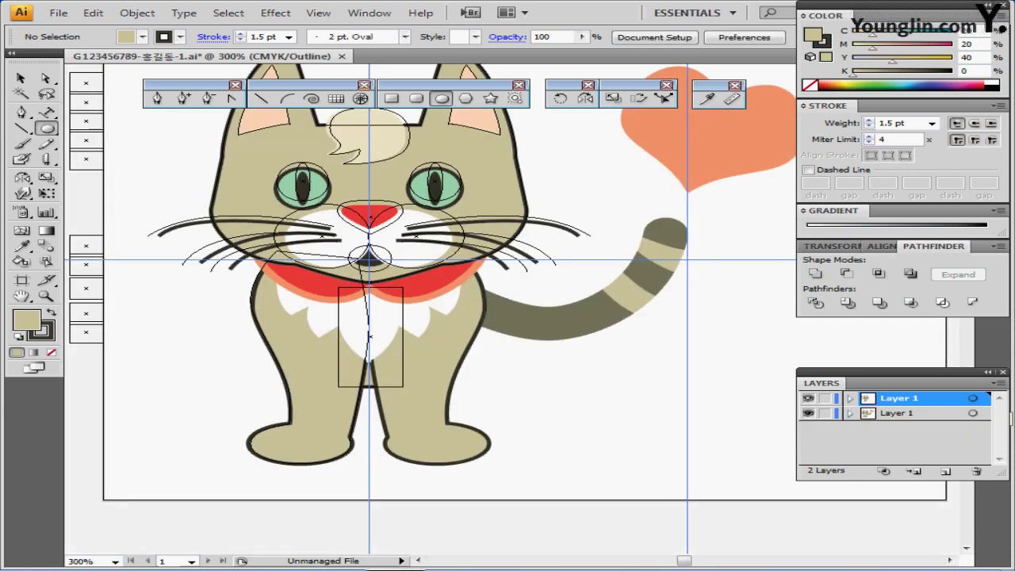
ctrl+click(370, 322)
click(826, 413)
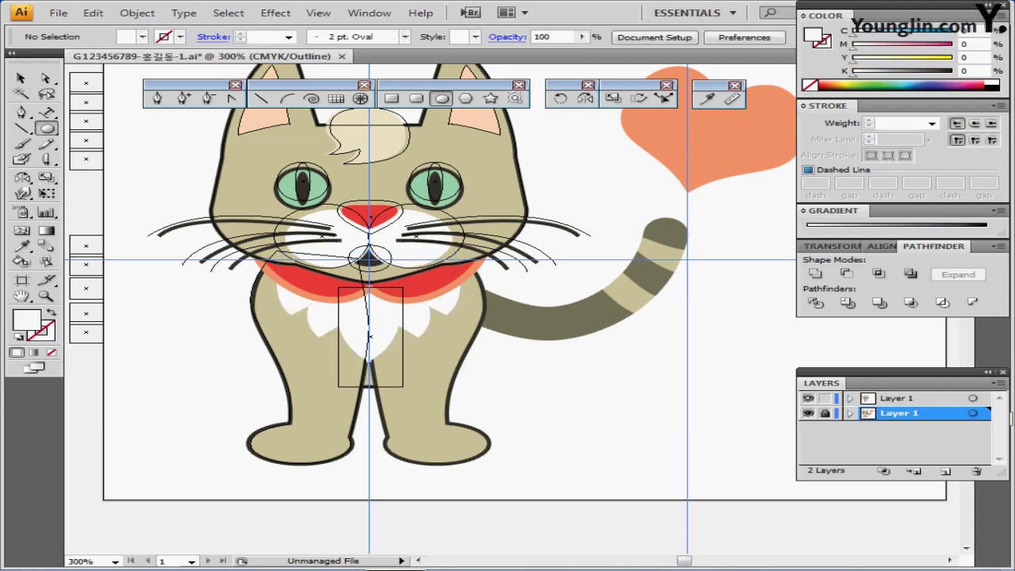
On the drawing layer, trace the jagged edge of the left half of the chest fur down to its centre tip with the Pen tool.
click(913, 398)
ctrl+click(434, 316)
ctrl+click(434, 317)
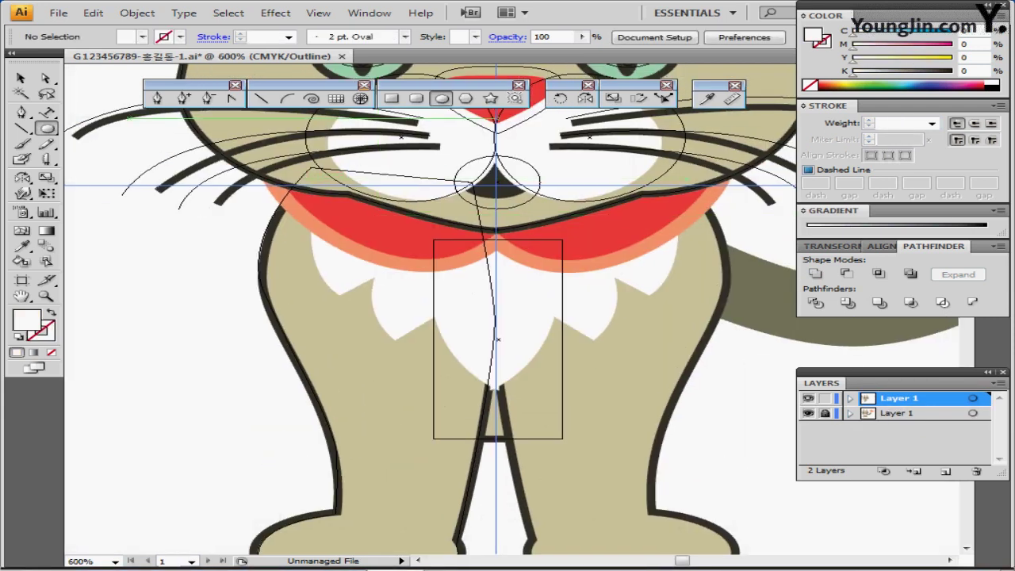
click(157, 98)
click(318, 182)
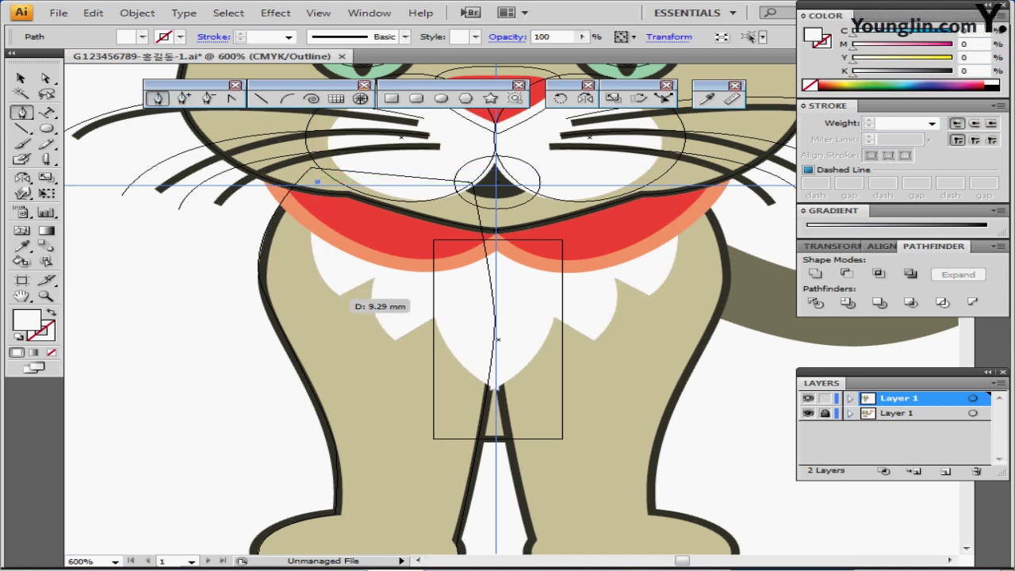
drag(339, 293, 387, 333)
drag(375, 277, 427, 367)
click(394, 339)
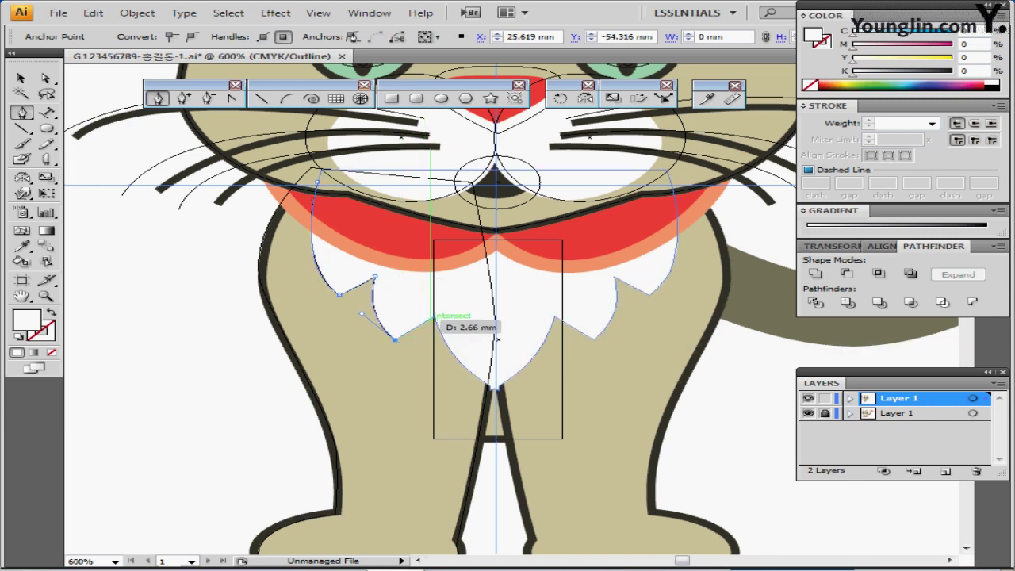
click(433, 318)
drag(493, 388, 563, 434)
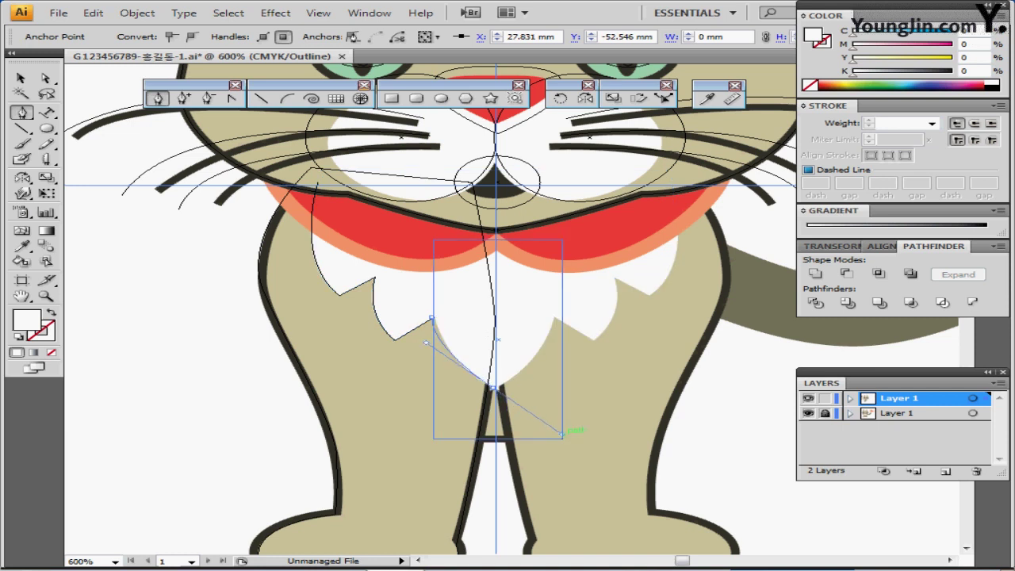
drag(563, 435, 563, 434)
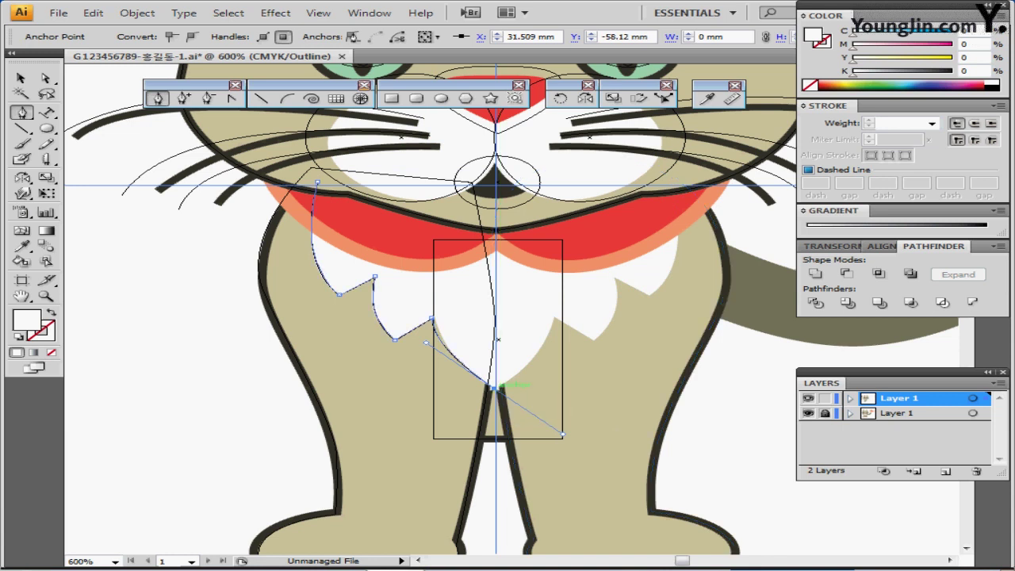
Close the half fur shape with straight segments up the centre guide to the mouth and back to the starting point.
click(494, 388)
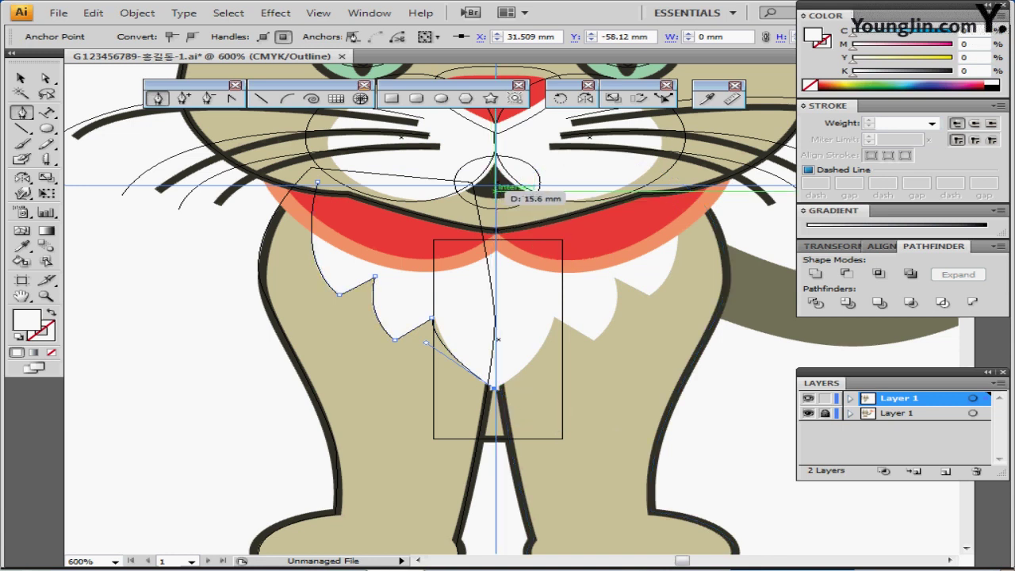
click(496, 186)
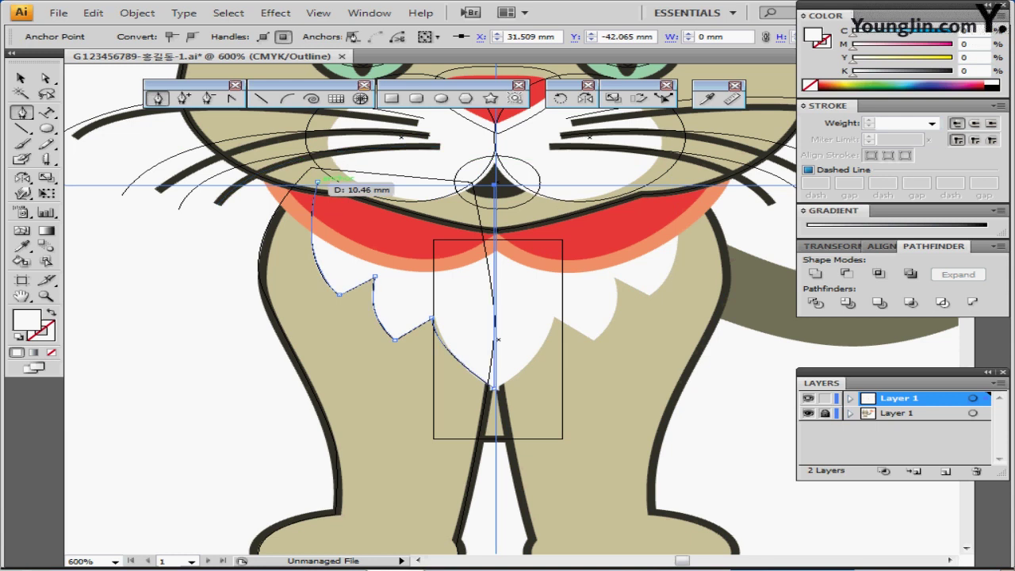
click(317, 183)
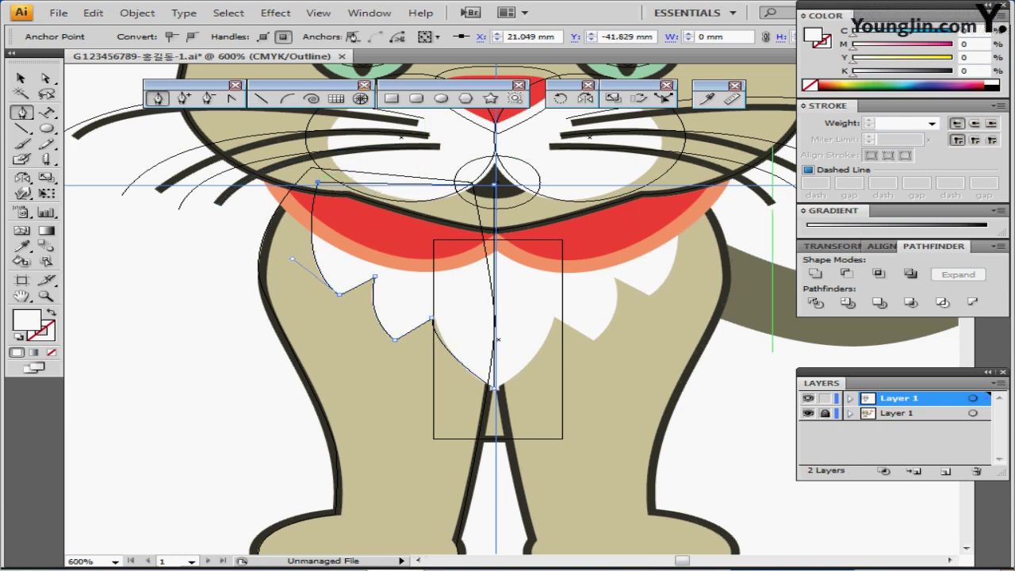
Return the drawing to full-colour preview with the reference hidden, and align the half fur's inner anchor points to the vertical centre guide.
key(ctrl+y)
key(ctrl+minus)
key(ctrl+minus)
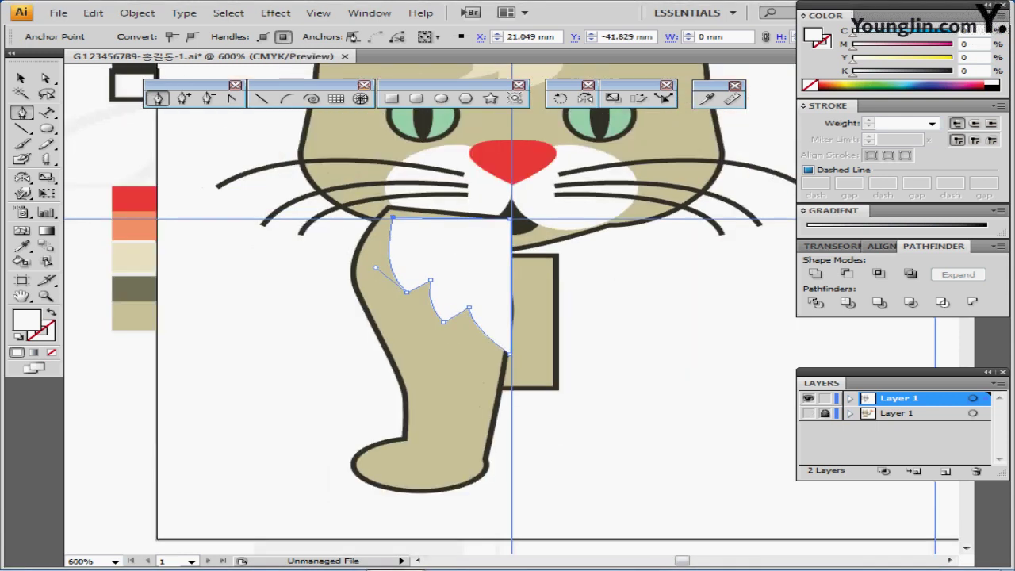
drag(782, 258, 717, 251)
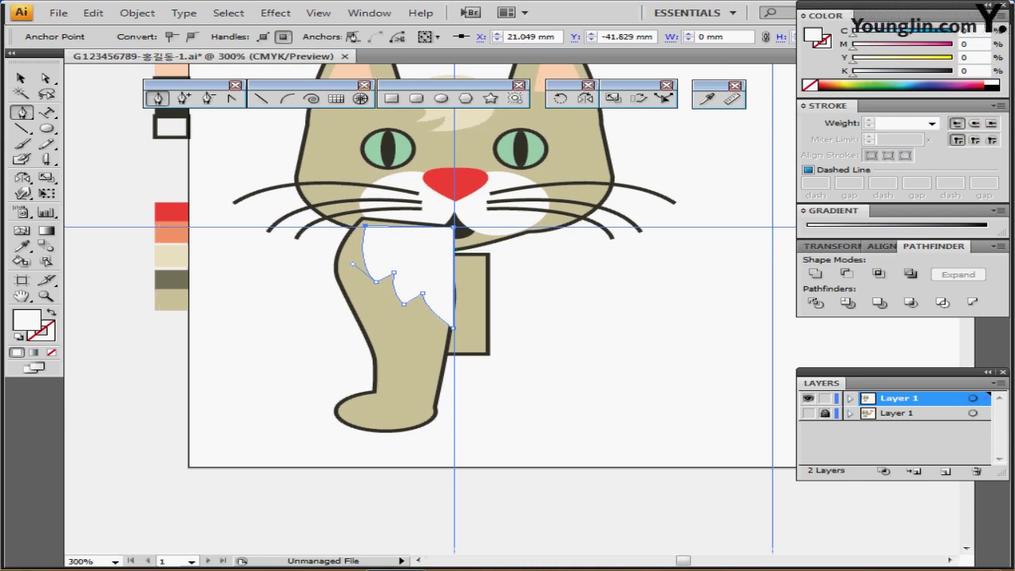
key(ctrl+shift+a)
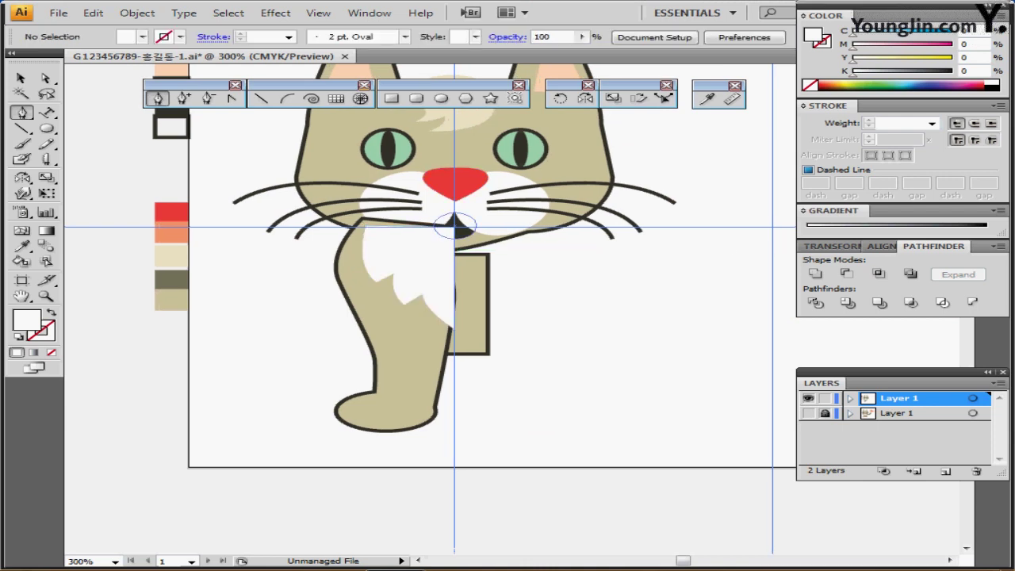
click(454, 228)
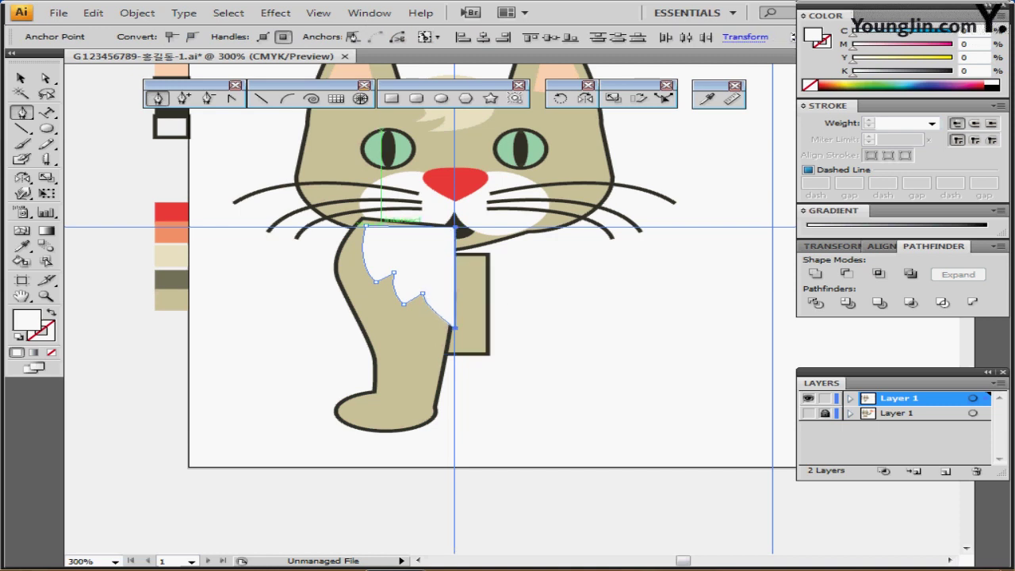
Send the leg, half chest fur and body rectangle to the back, behind the head.
key(v)
click(284, 267)
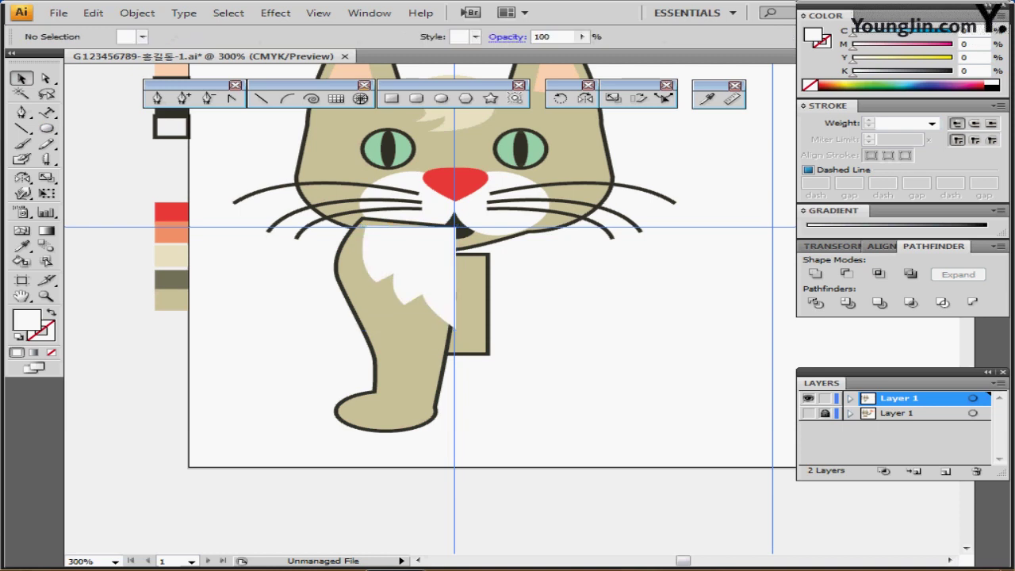
drag(284, 267, 480, 368)
right_click(480, 304)
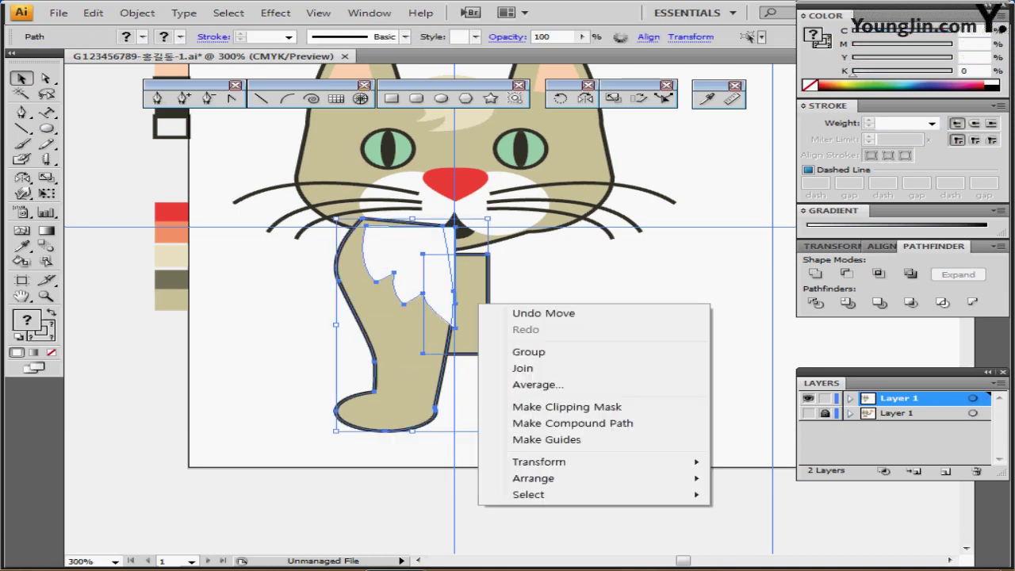
mouse_move(548, 478)
click(775, 528)
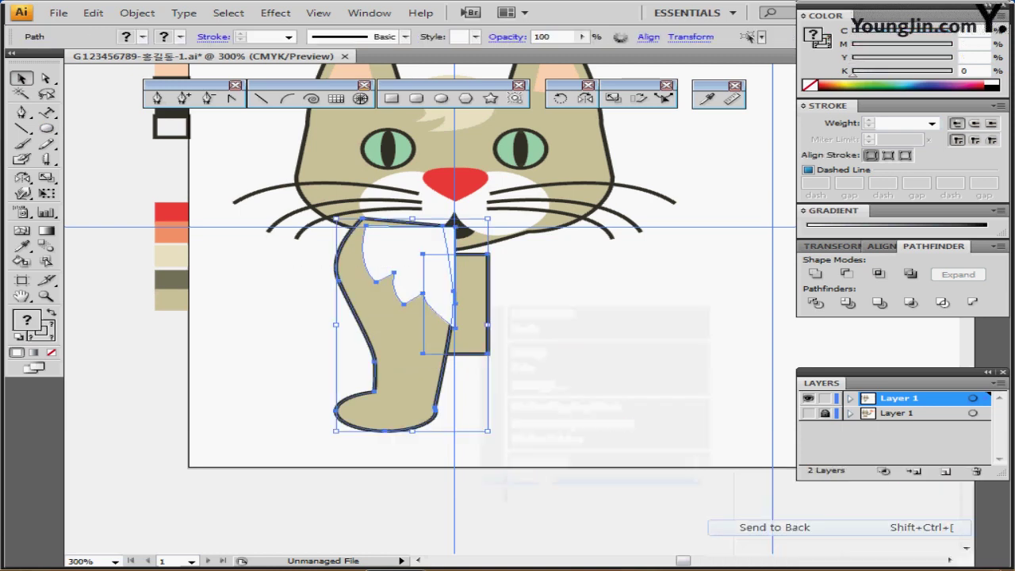
key(ctrl+shift+a)
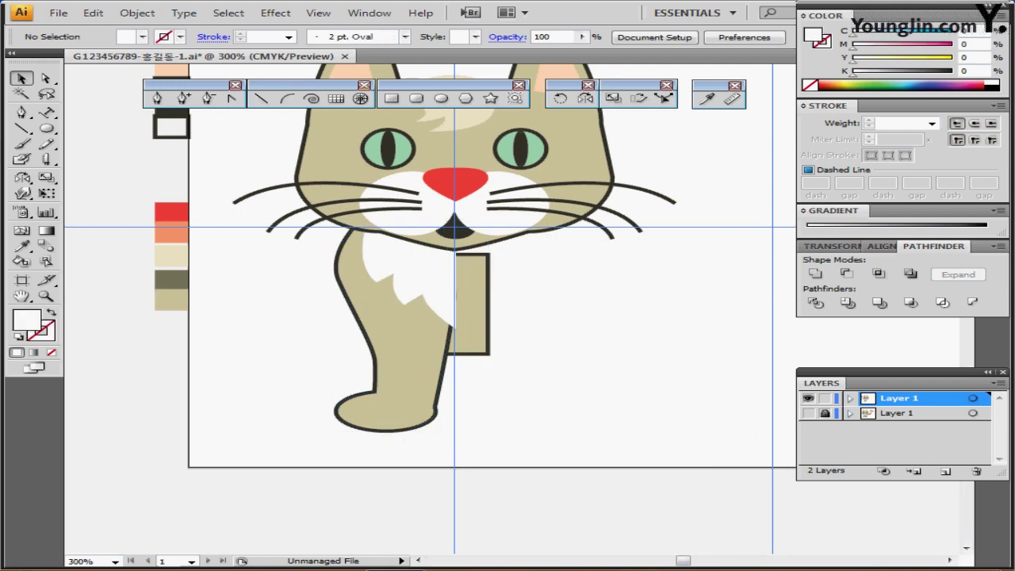
Reflect a copy of the left leg and half chest fur across the vertical centre guide.
drag(302, 254, 410, 300)
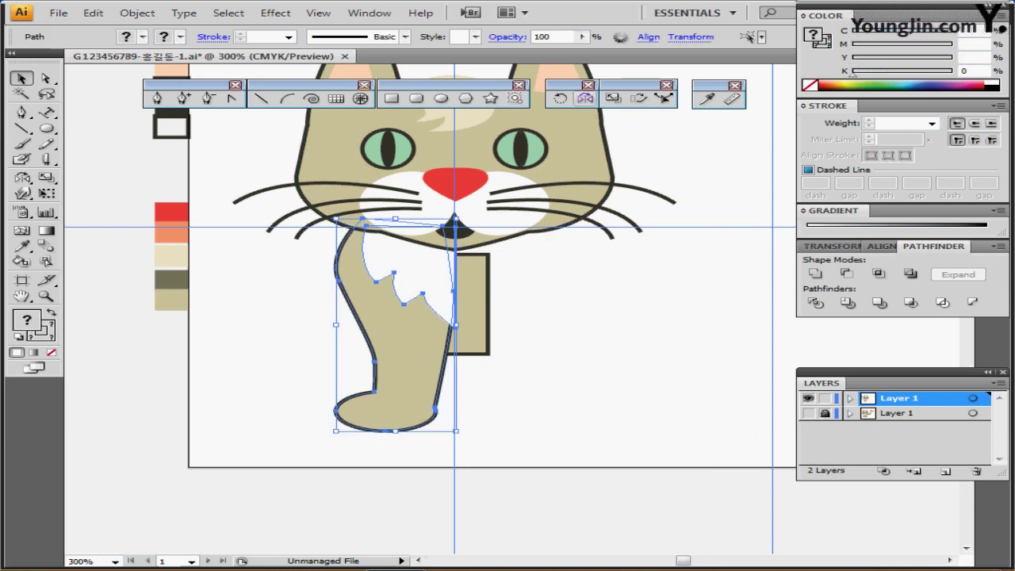
key(r)
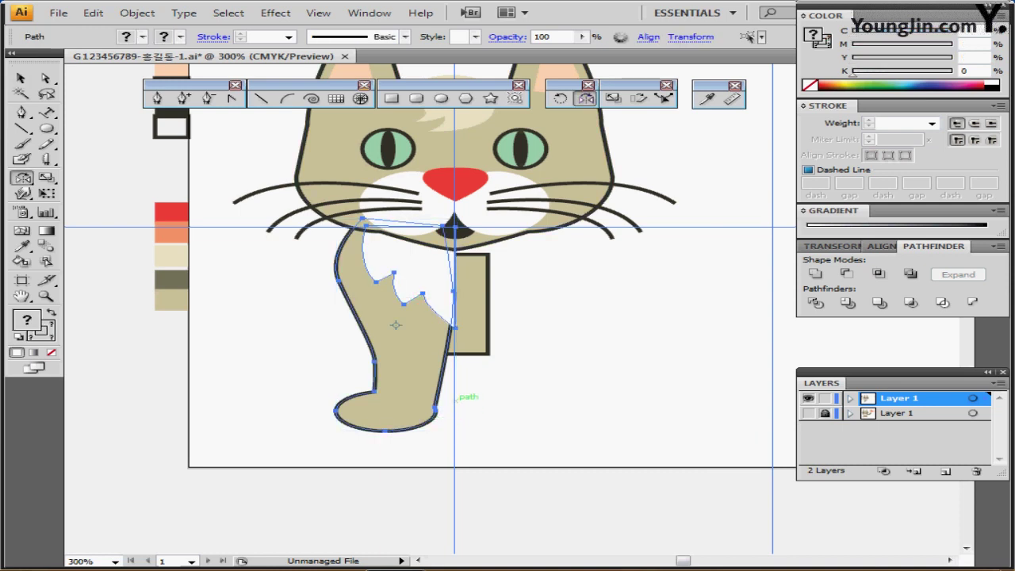
click(455, 400)
drag(372, 337, 583, 301)
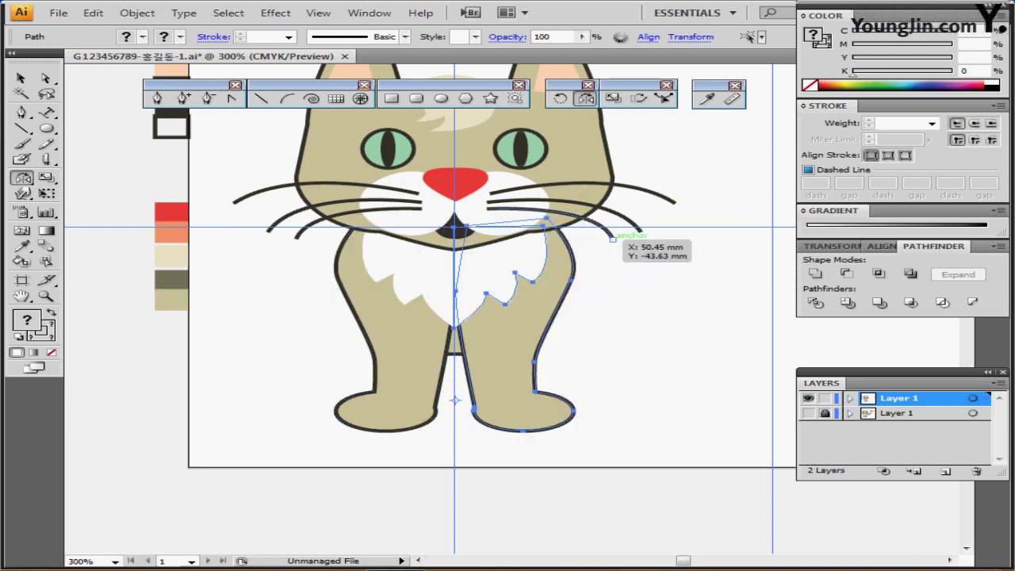
key(ctrl+shift+a)
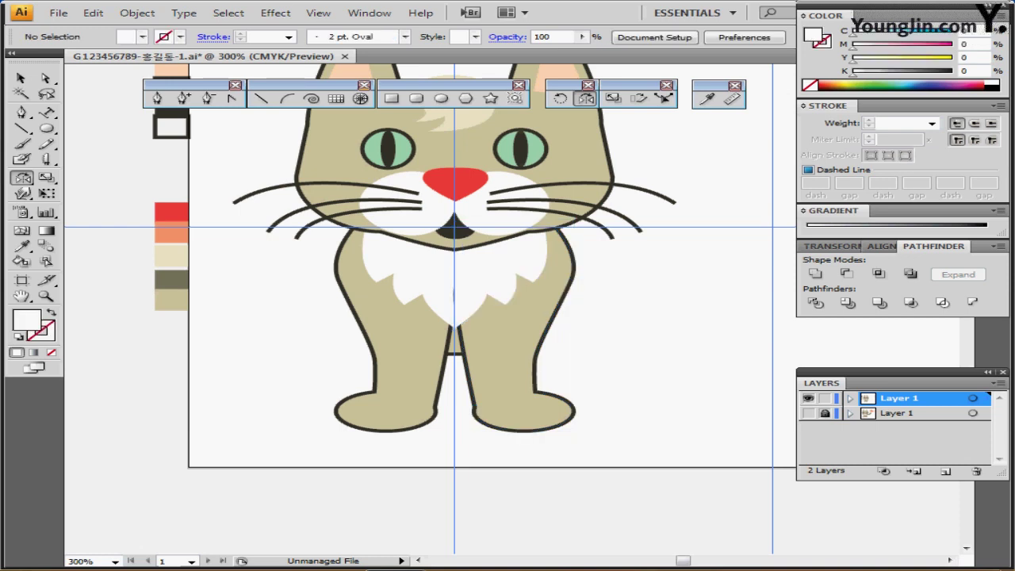
Unite the two chest fur halves into one shape.
ctrl+click(486, 274)
ctrl+shift+click(420, 273)
click(816, 274)
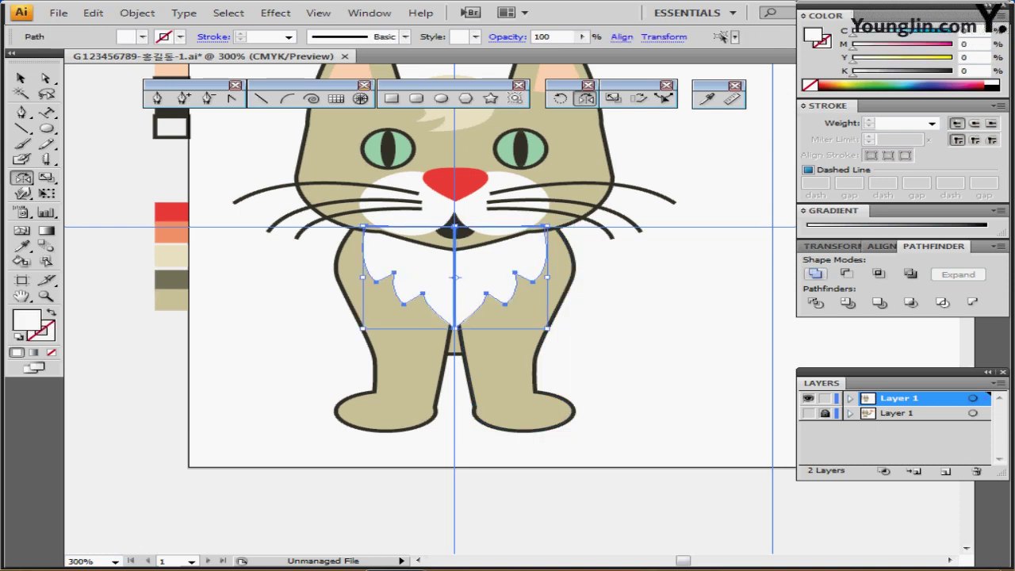
click(815, 272)
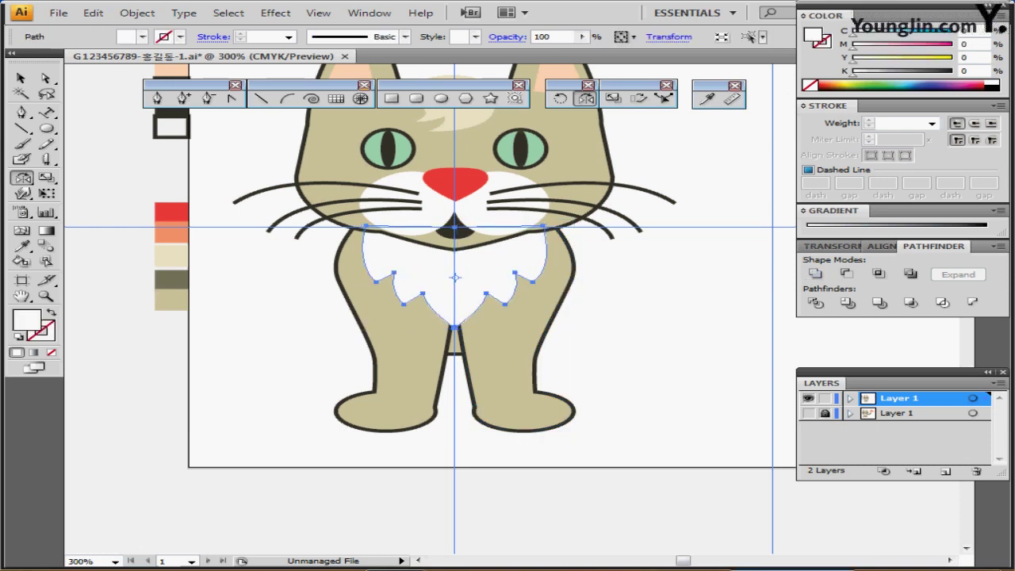
drag(603, 261, 519, 335)
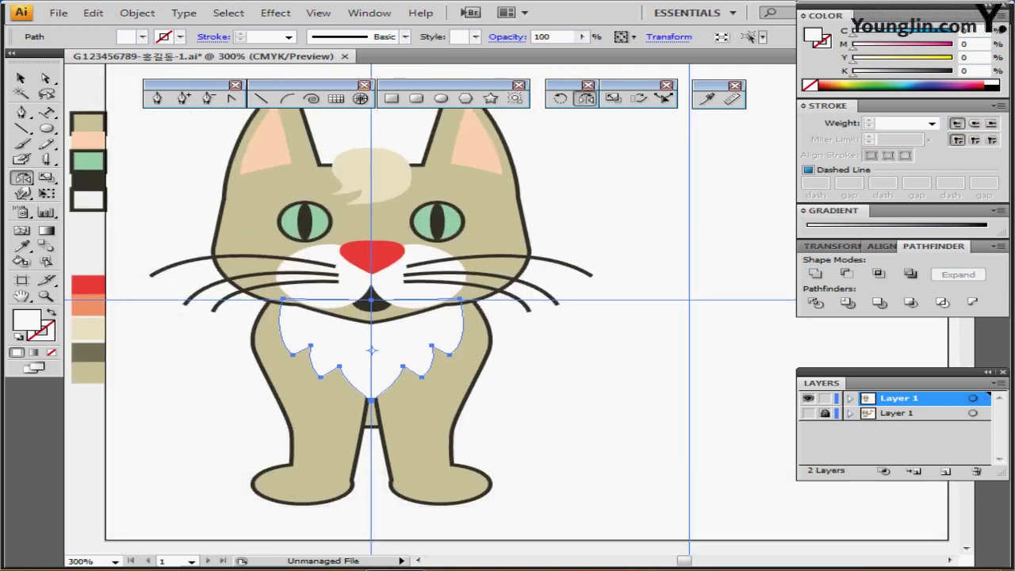
key(ctrl+shift+a)
Pick up the orange swatch's fill and draw an ellipse about 28 by 14 mm over the muzzle, centred on the vertical guide.
key(ctrl+plus)
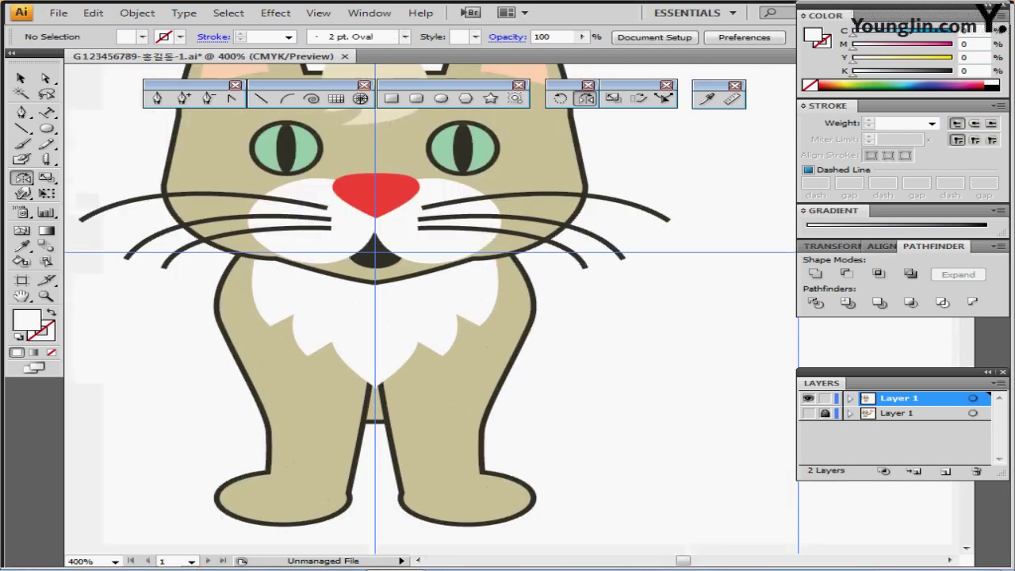
drag(475, 344, 484, 362)
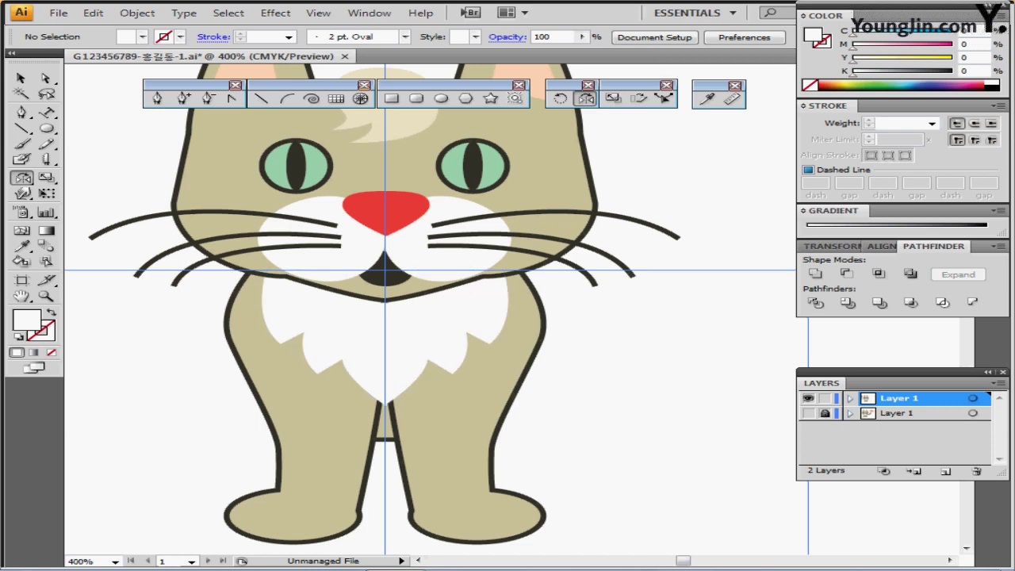
key(ctrl+minus)
click(330, 235)
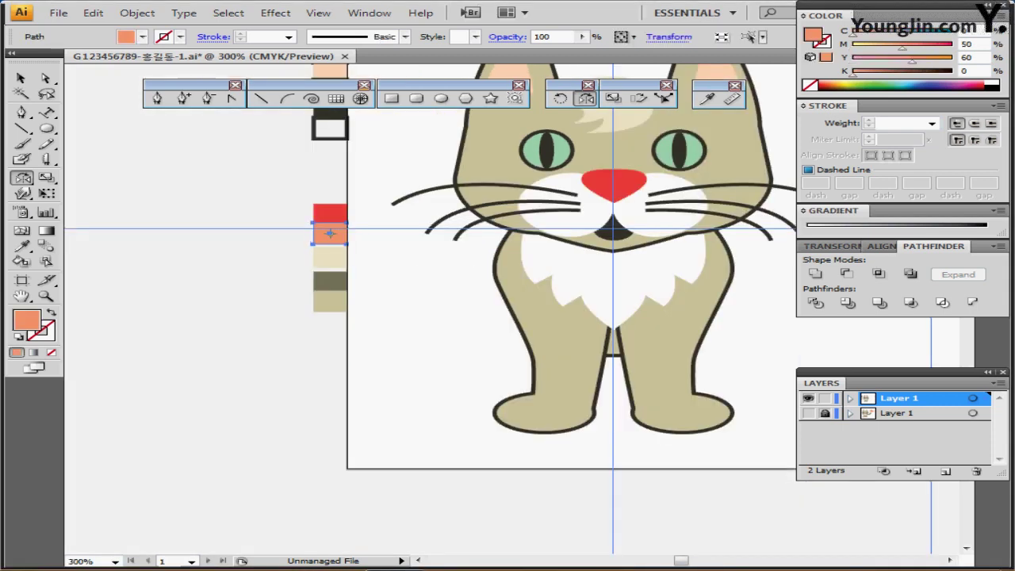
key(ctrl+plus)
drag(566, 318, 435, 258)
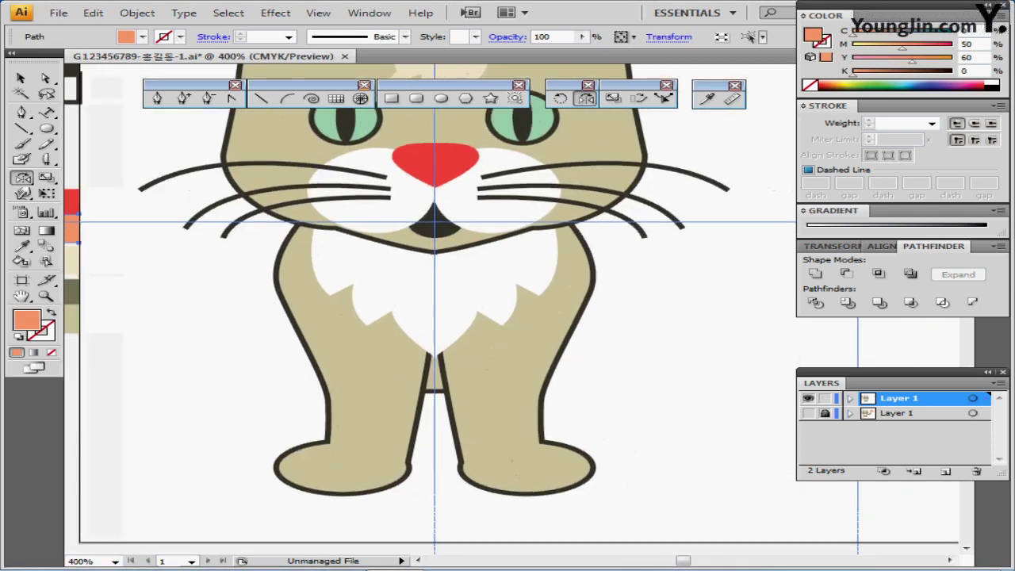
click(441, 98)
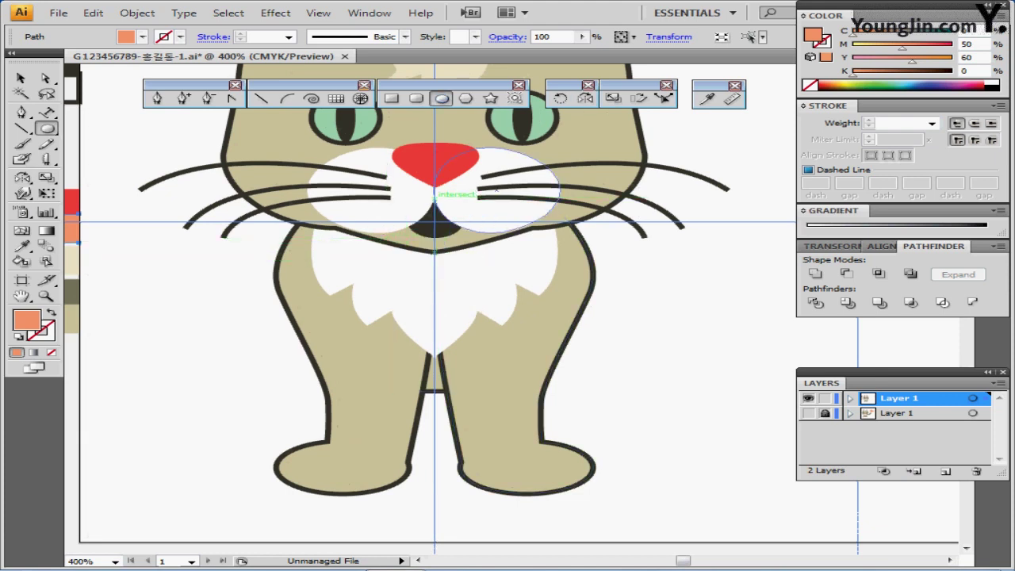
drag(435, 195, 595, 258)
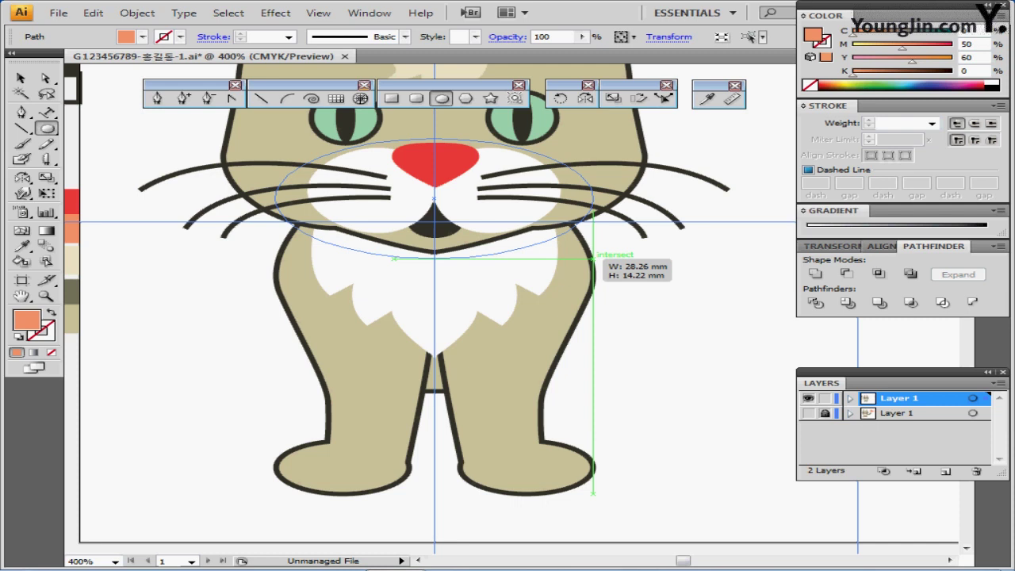
drag(594, 257, 594, 258)
Reshape the orange ellipse's lower edge into two drooping lobes by angling both direction handles of its bottom anchor point independently downward.
key(ctrl+=)
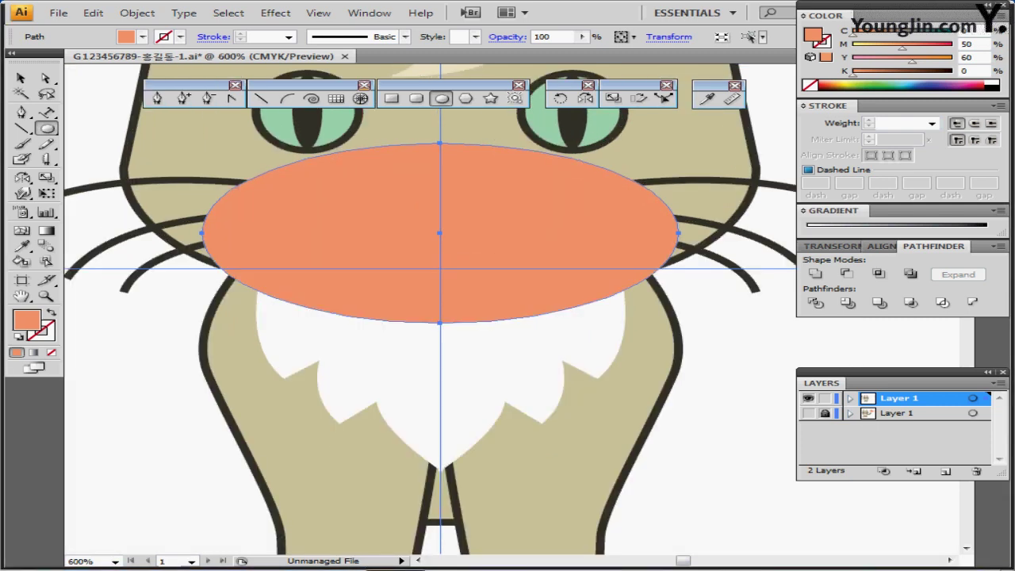
drag(441, 269, 402, 230)
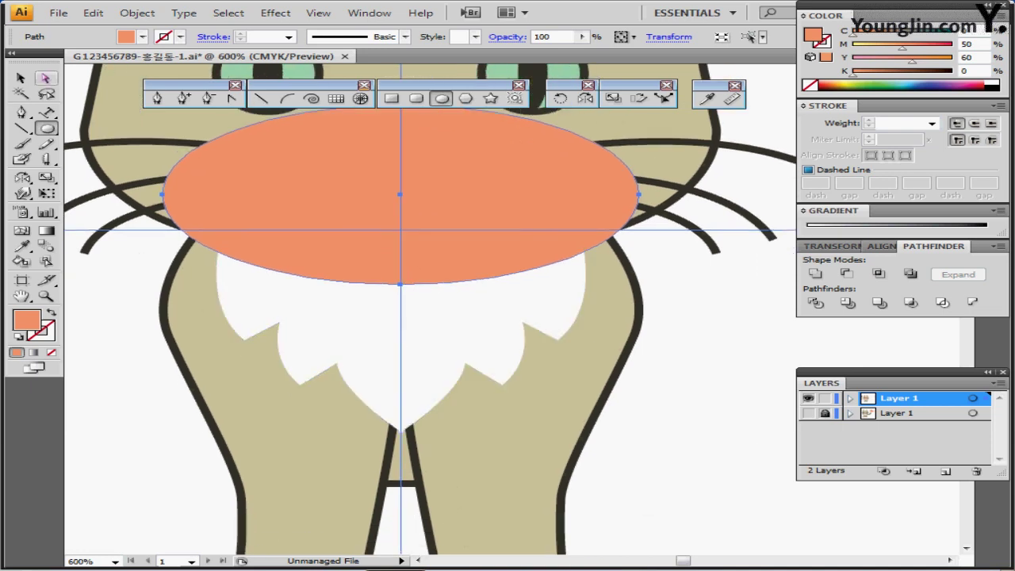
key(a)
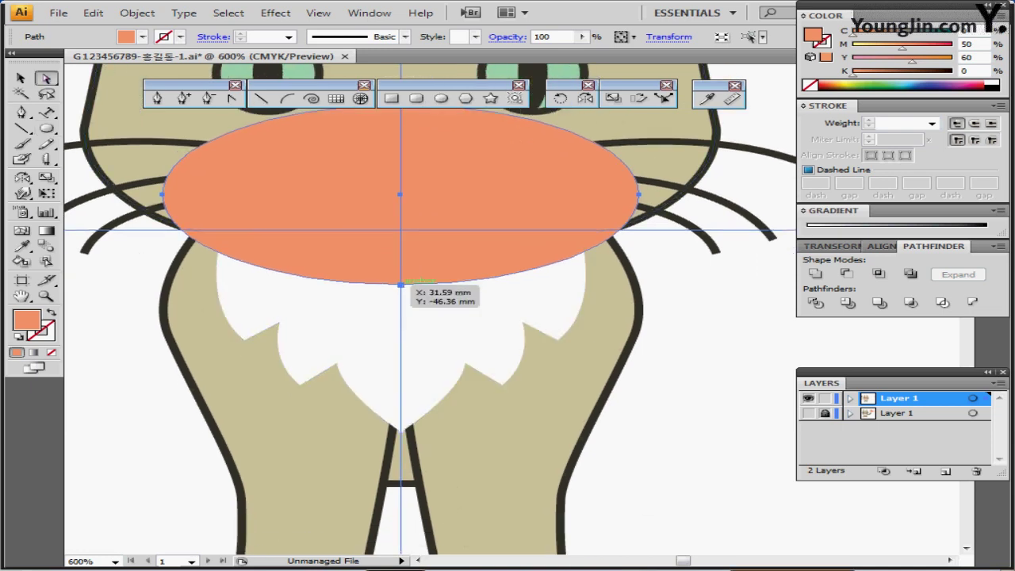
click(401, 284)
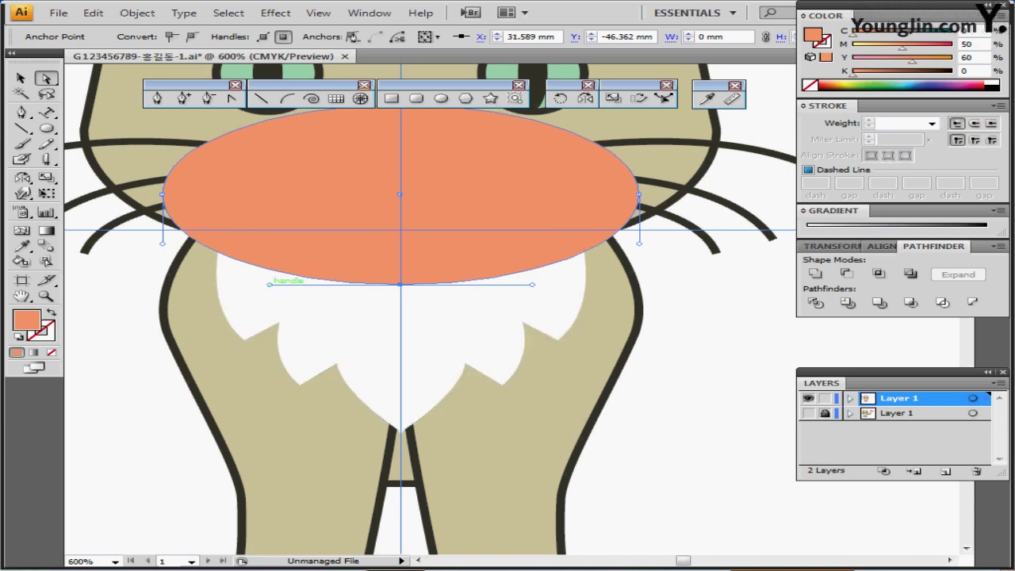
drag(269, 284, 252, 359)
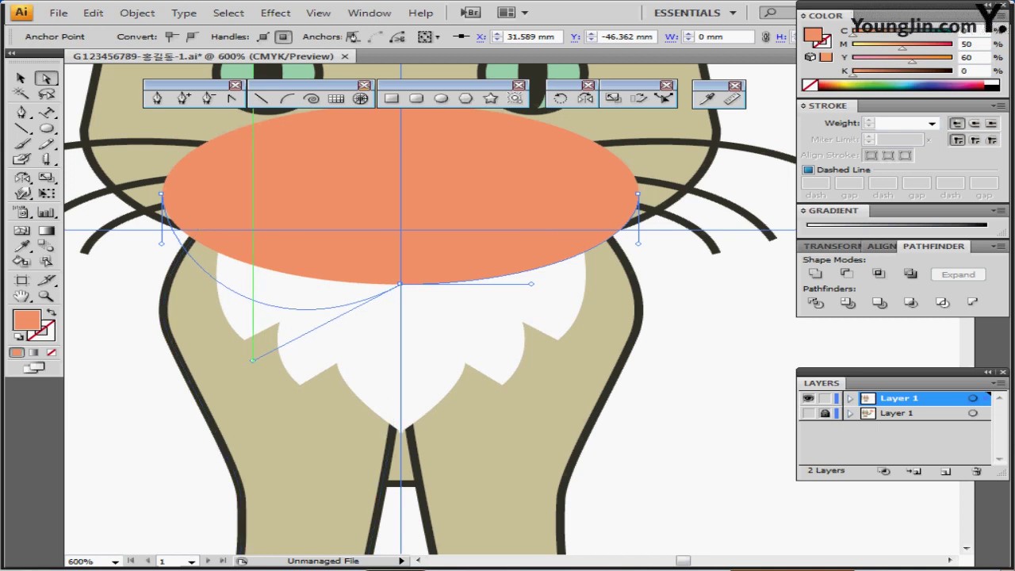
drag(531, 283, 560, 354)
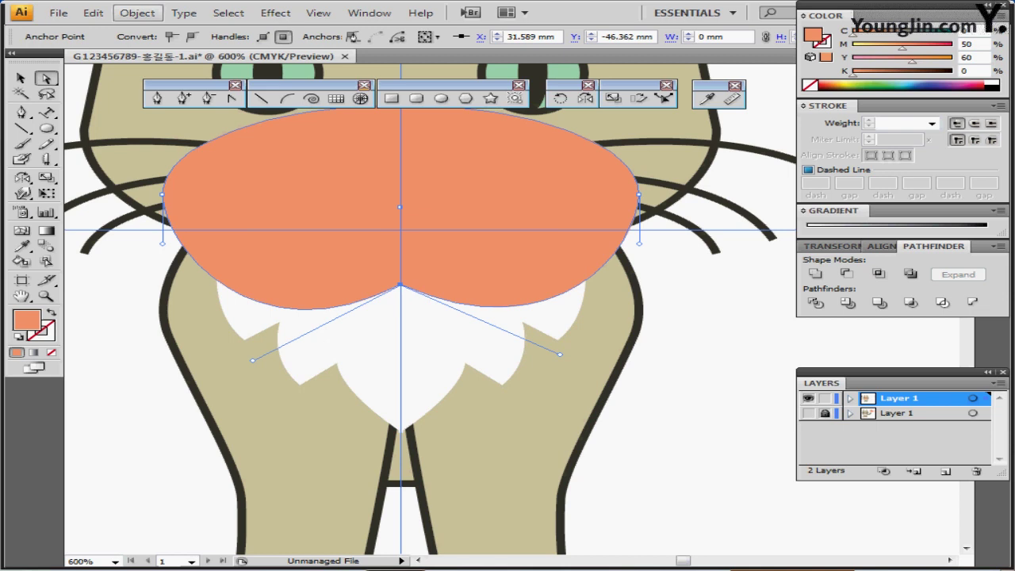
Offset the lobed orange scarf shape's path by -1 mm with Miter joins and a miter limit of 4.
click(137, 13)
mouse_move(183, 316)
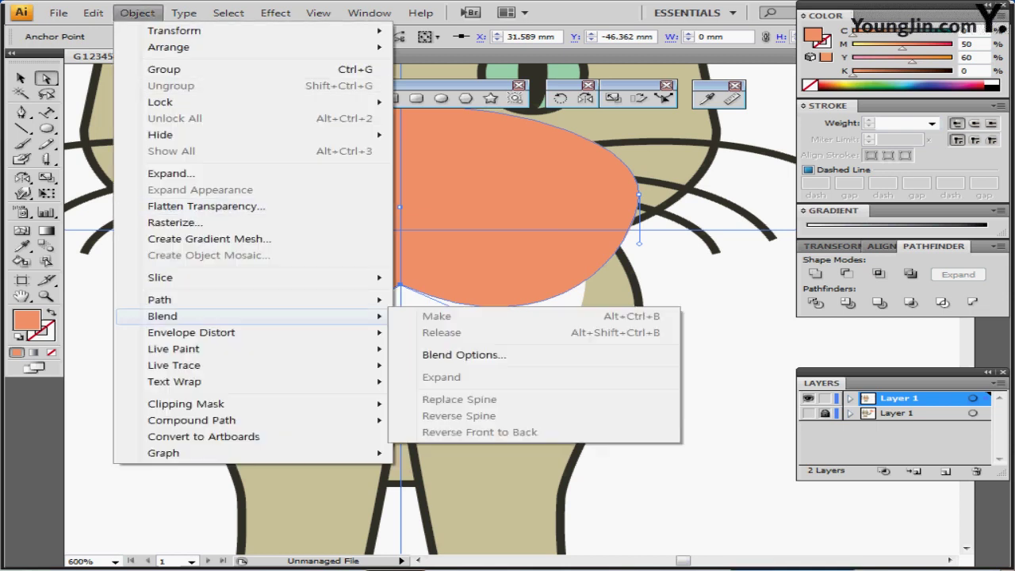
mouse_move(159, 300)
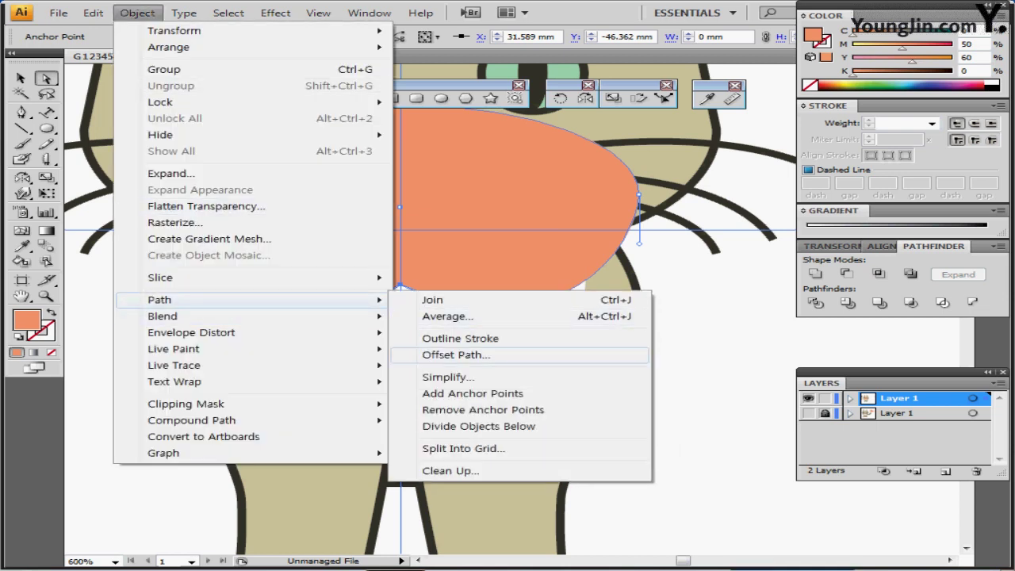
click(456, 355)
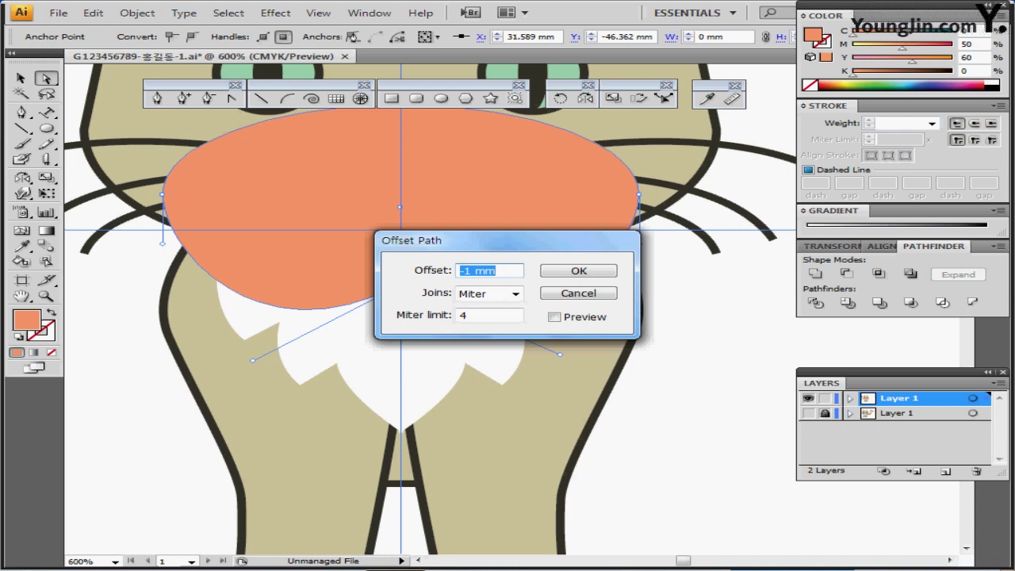
key(Return)
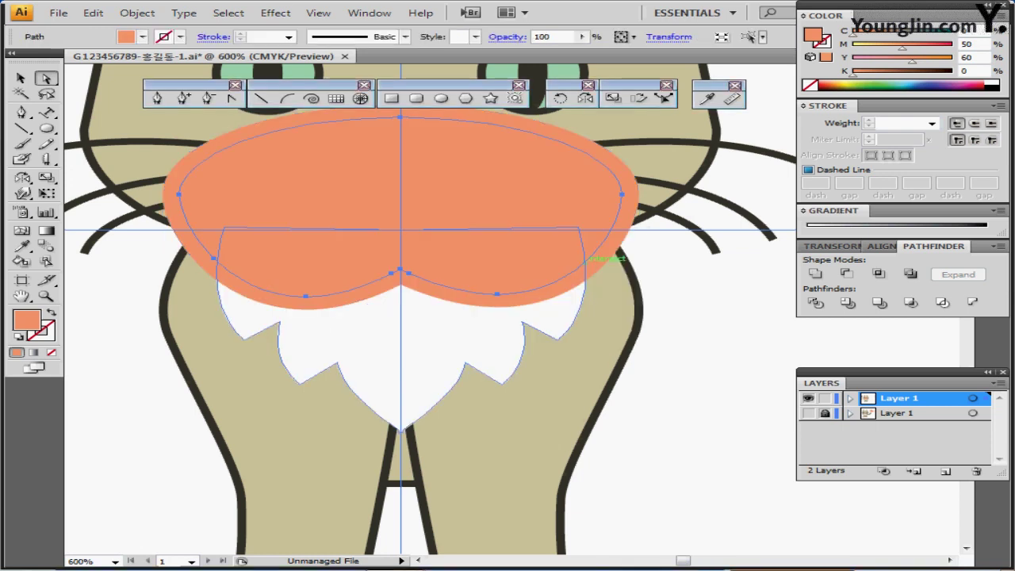
Fill the inner offset scarf shape with the red swatch's colour and deselect it.
key(ctrl+minus)
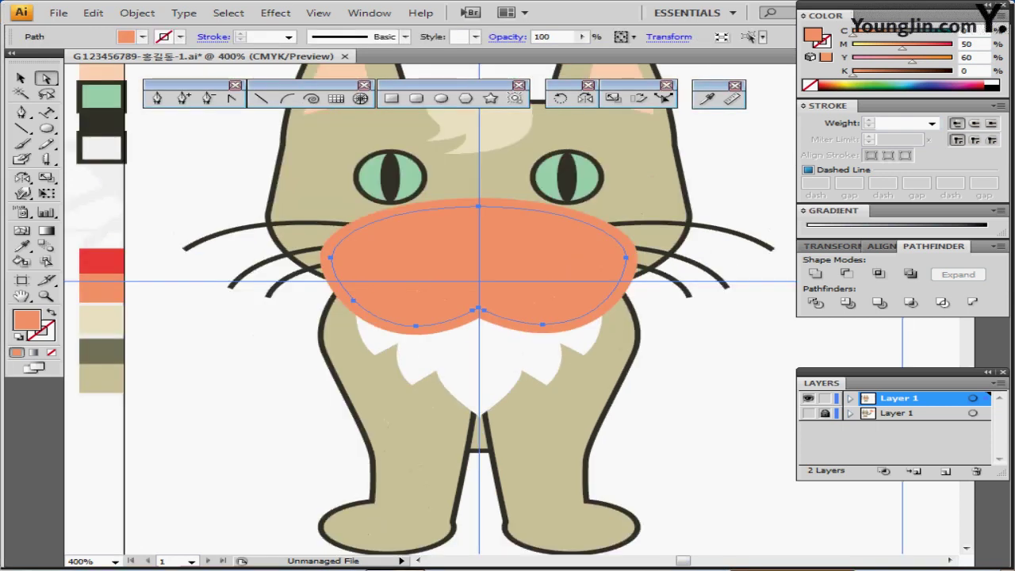
key(i)
click(102, 263)
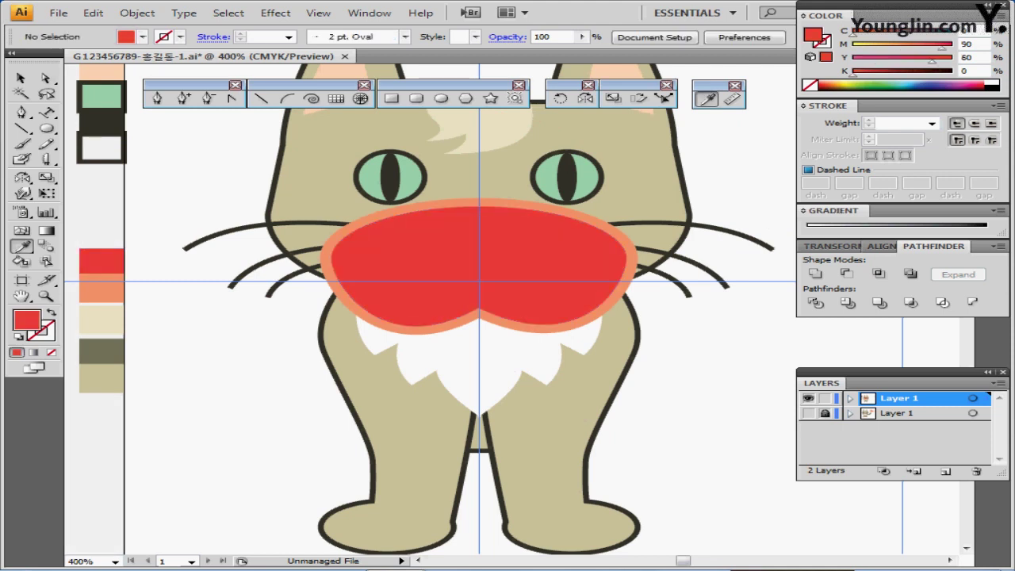
key(ctrl+shift+a)
Select both scarf shapes, the chest fur and the legs without the head, and move them behind the face.
key(v)
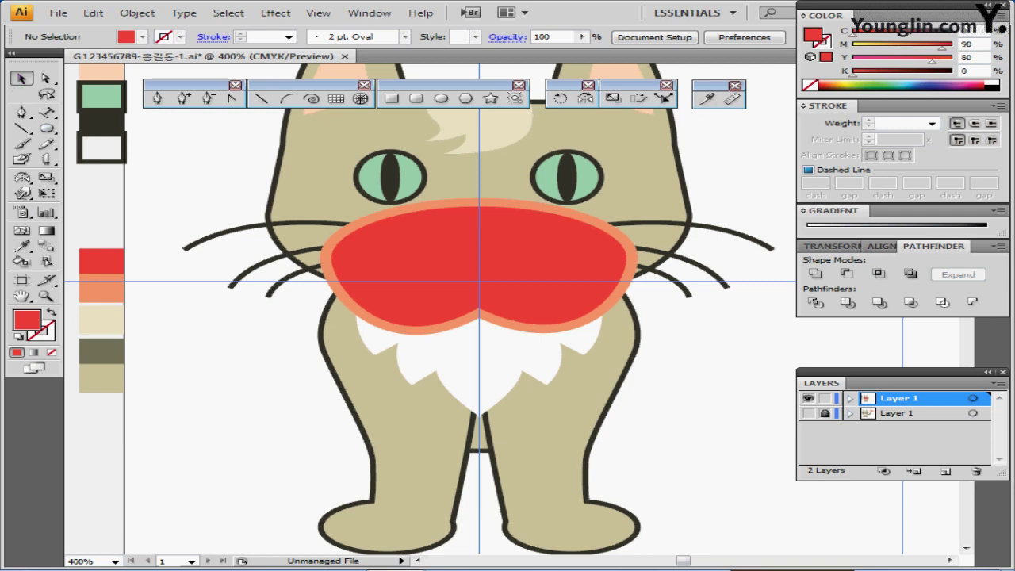
drag(263, 339, 652, 306)
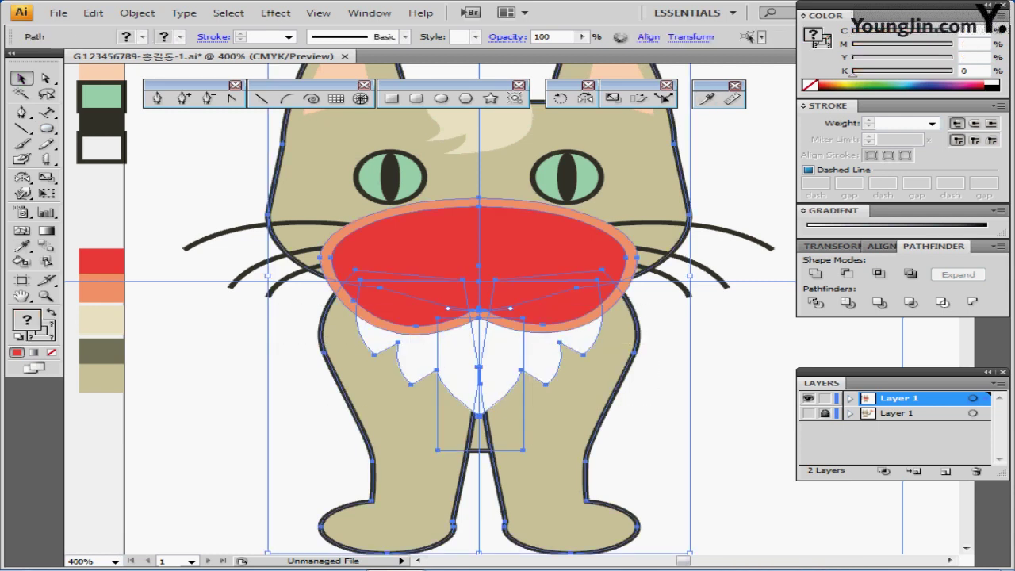
drag(622, 409, 245, 318)
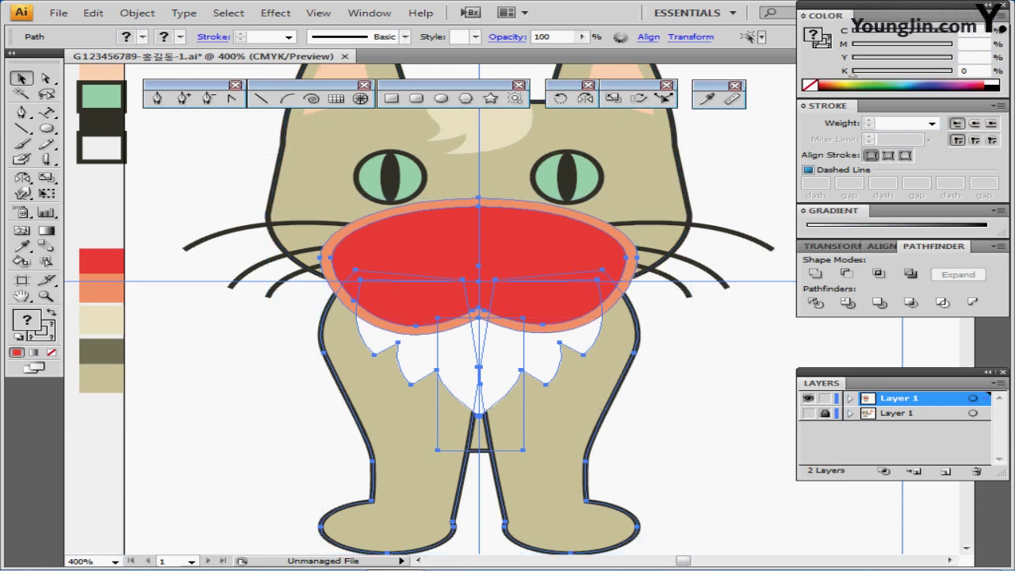
key(ctrl+bracketleft)
key(ctrl+shift+a)
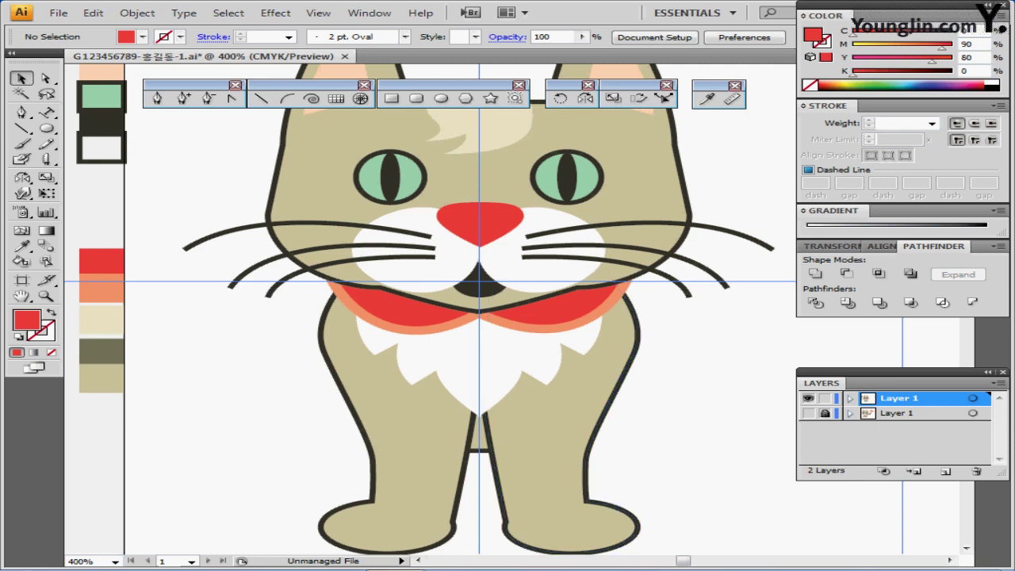
Show the sketch outlines as a guide and set the dark olive swatch's colour as the Pen's stroke with no fill.
key(ctrl+minus)
key(ctrl+minus)
drag(547, 381, 517, 324)
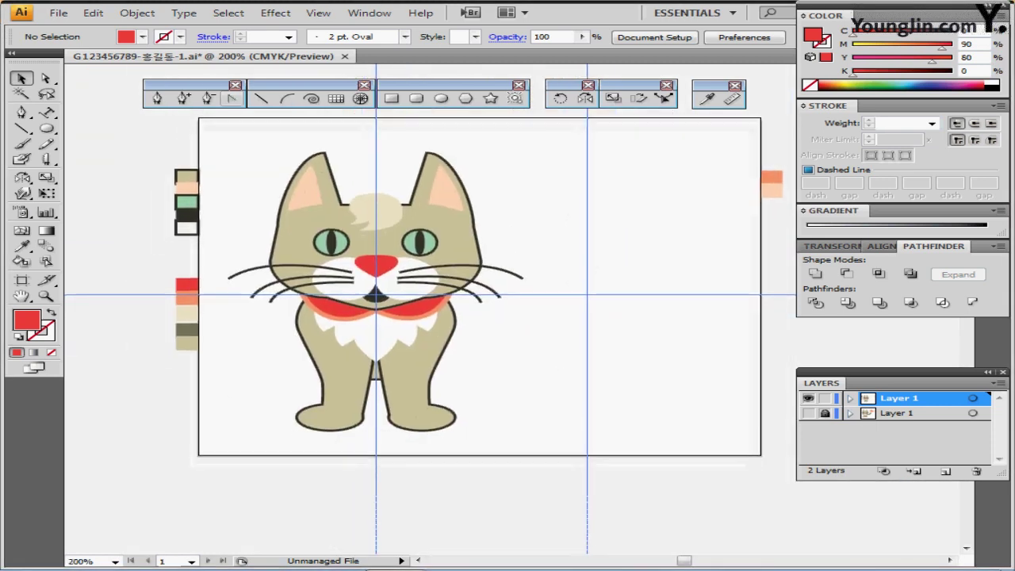
key(p)
key(ctrl+y)
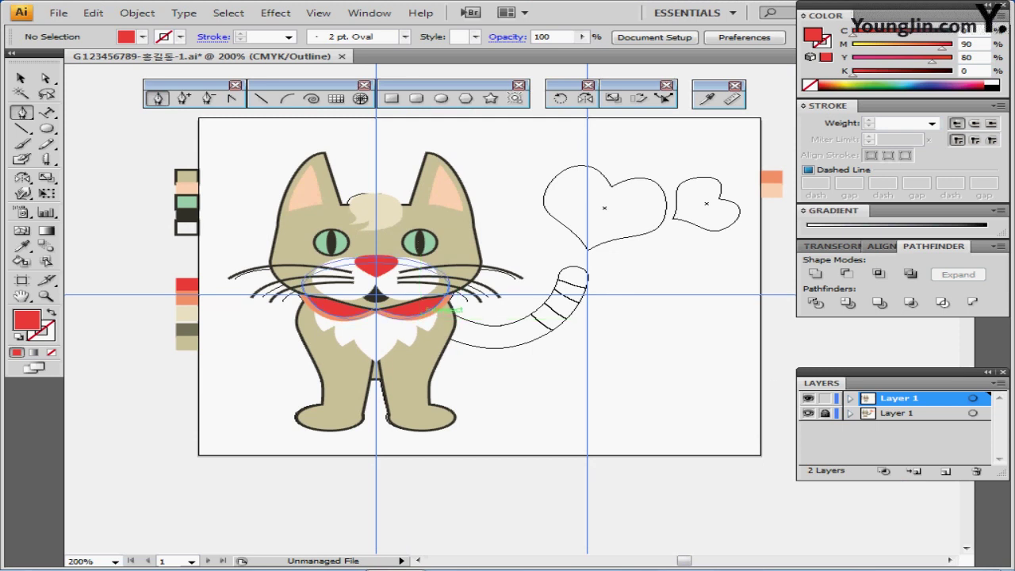
ctrl+click(187, 341)
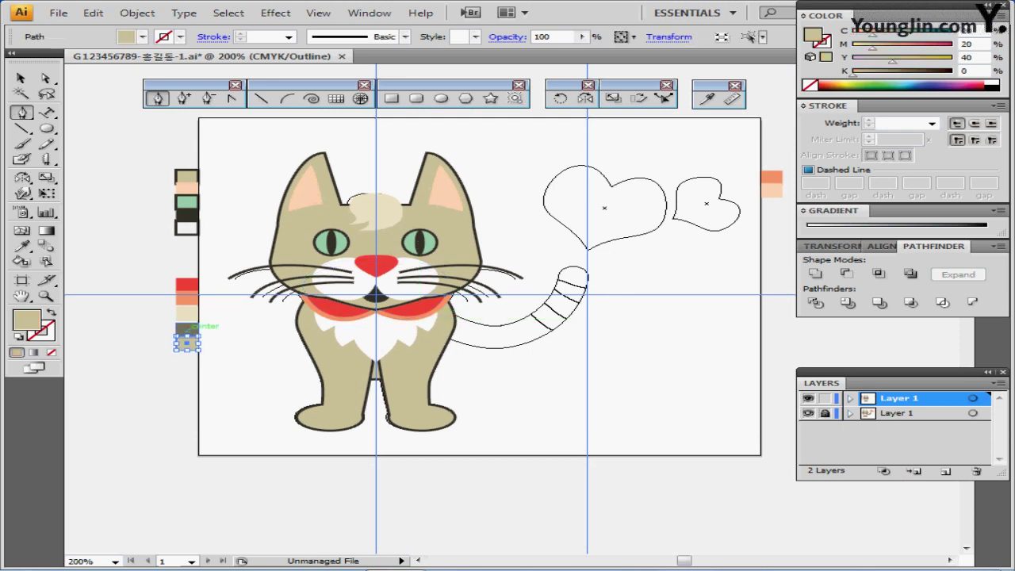
key(ctrl+shift+a)
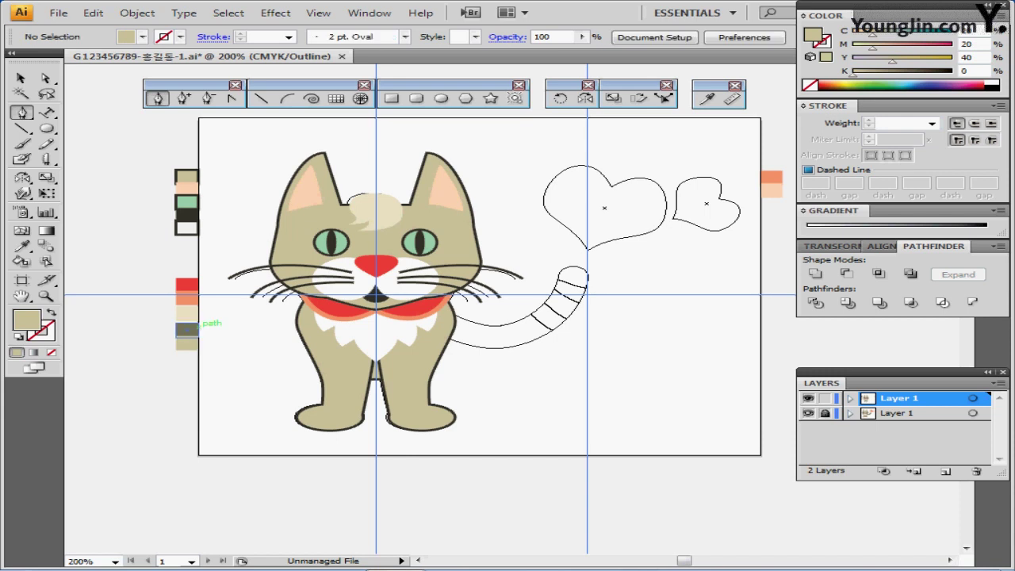
ctrl+click(188, 329)
key(ctrl+shift+a)
key(shift+x)
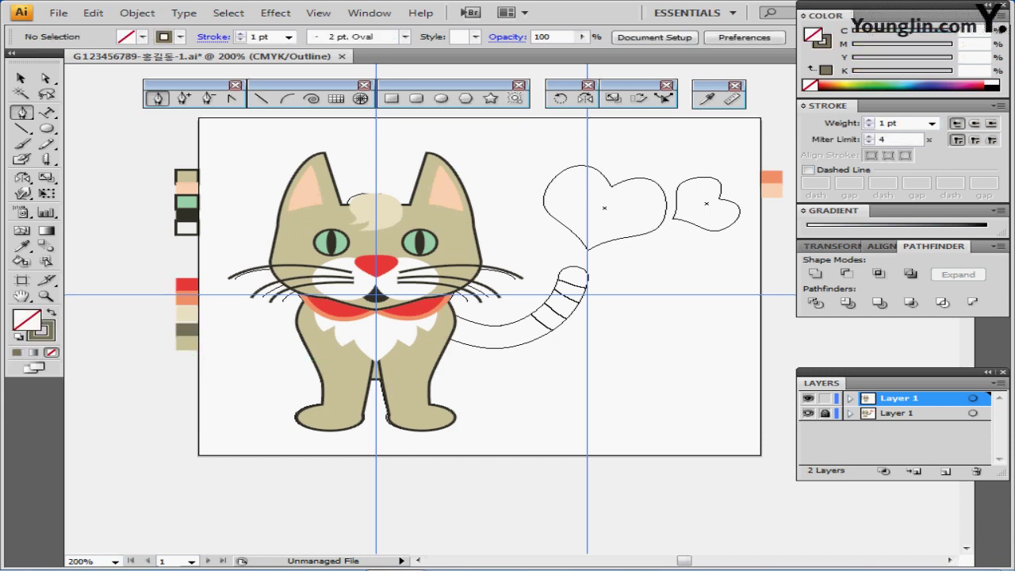
Draw the tail's curved centreline with the Pen from the cat's shoulder to the tail tip, then hide the sketch outlines.
click(436, 319)
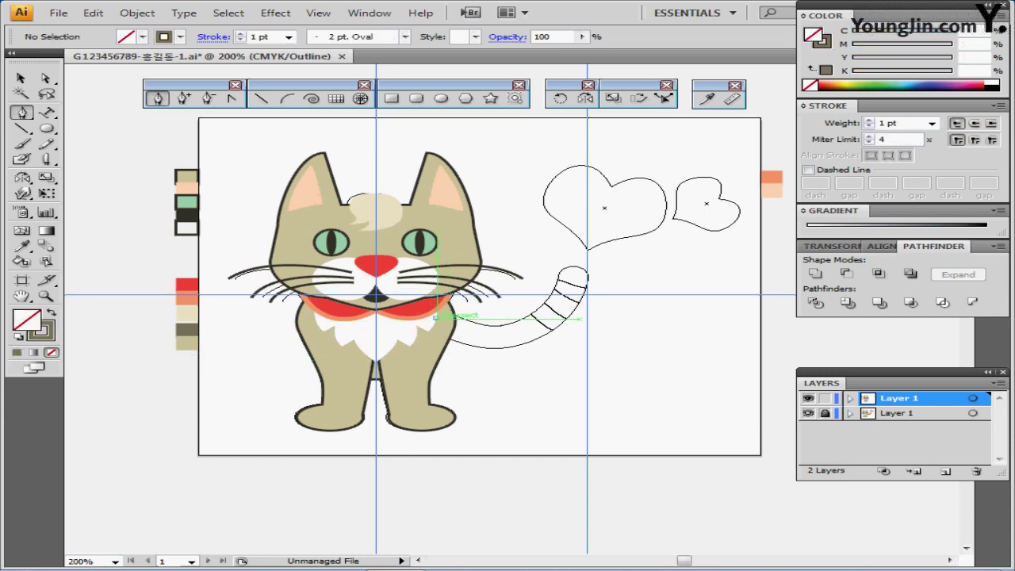
drag(513, 337, 547, 328)
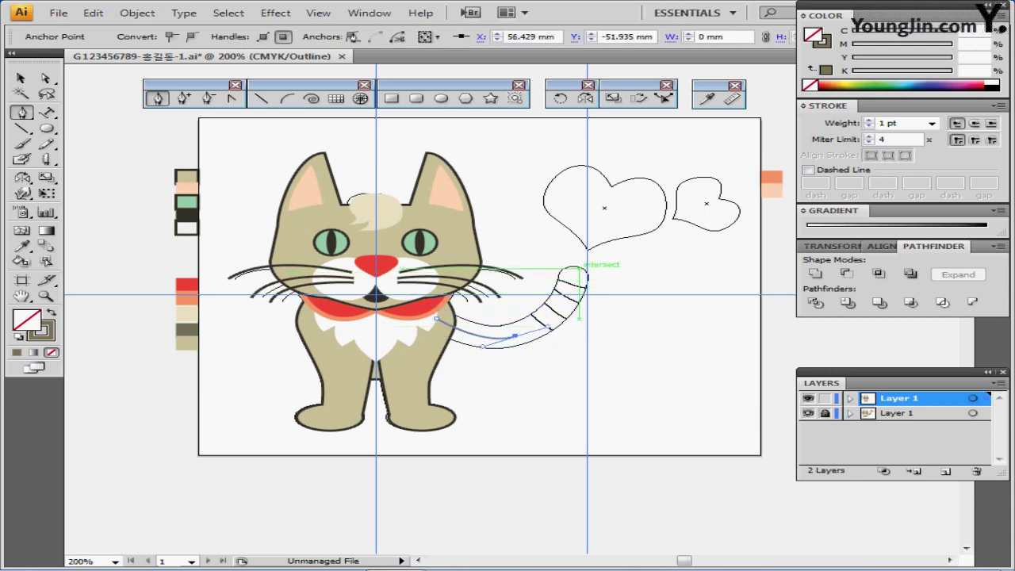
ctrl+click(579, 273)
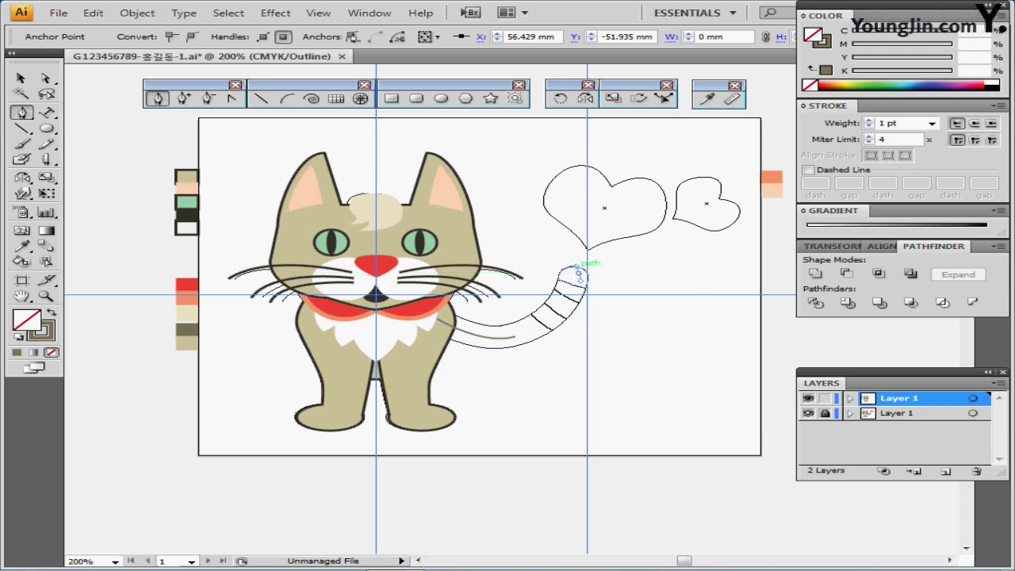
key(ctrl+z)
click(515, 337)
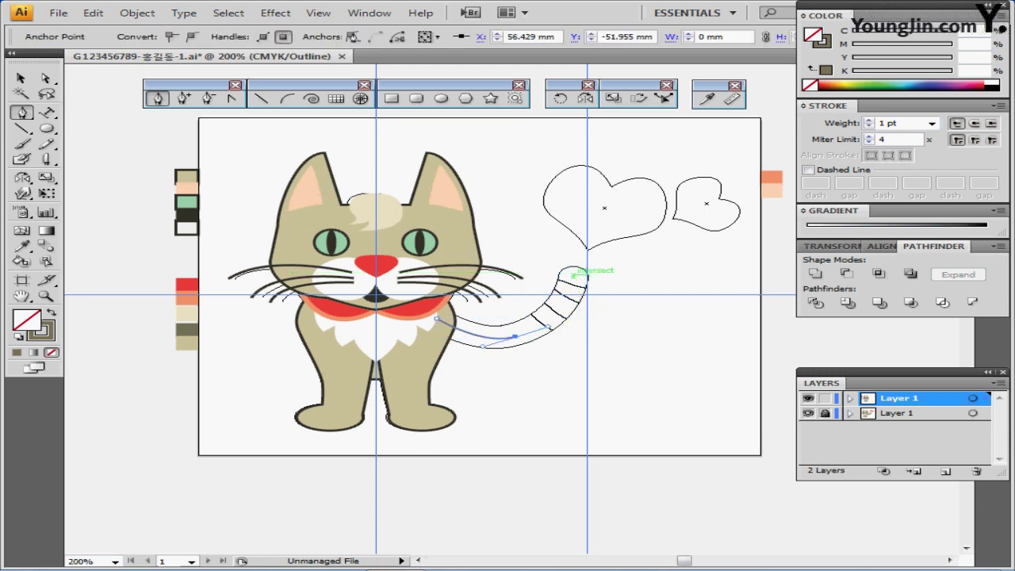
click(514, 337)
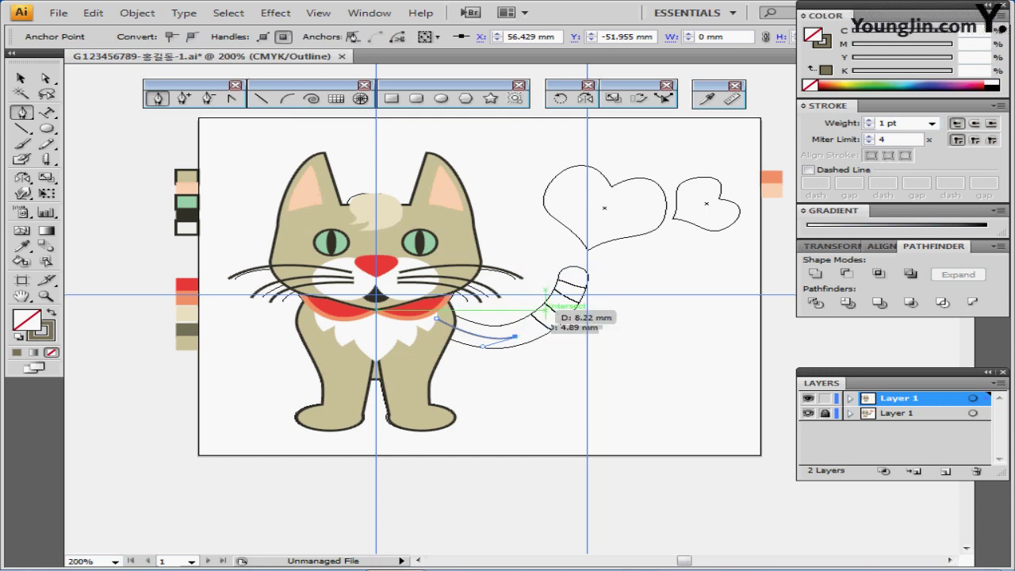
drag(571, 283, 594, 229)
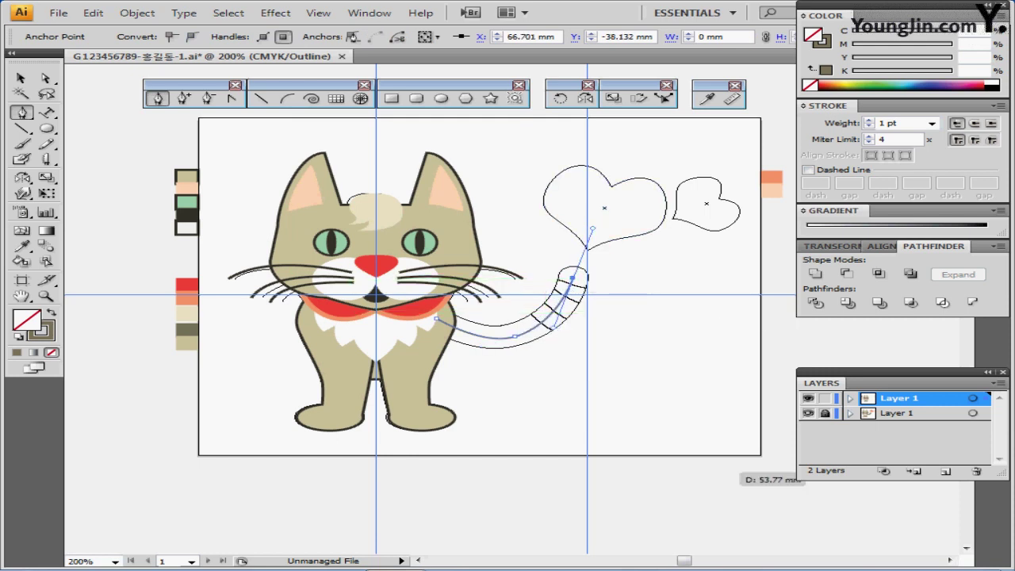
key(ctrl+y)
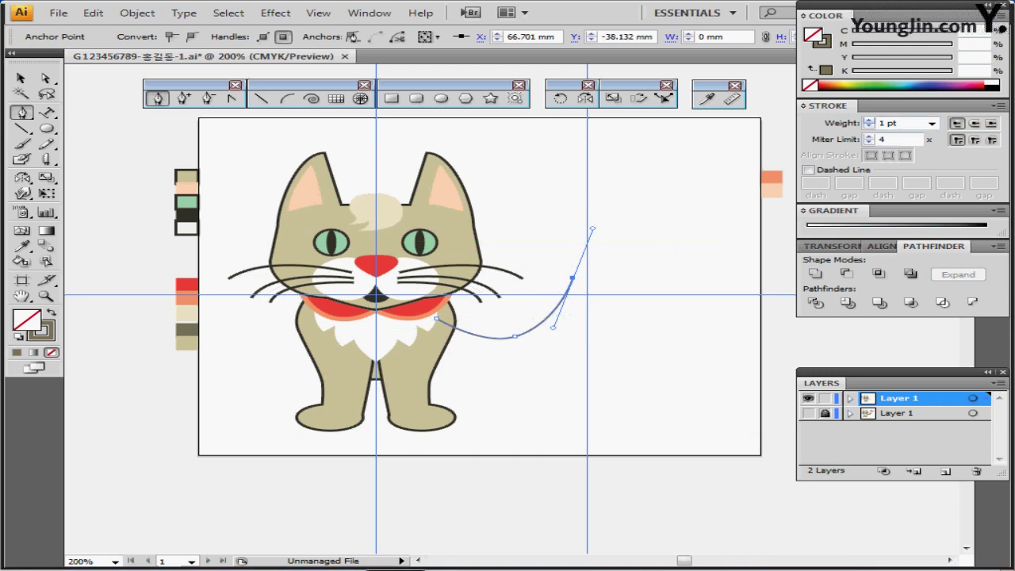
Set the tail path's stroke weight to 15 pt with round caps.
double_click(886, 123)
text(15)
key(Return)
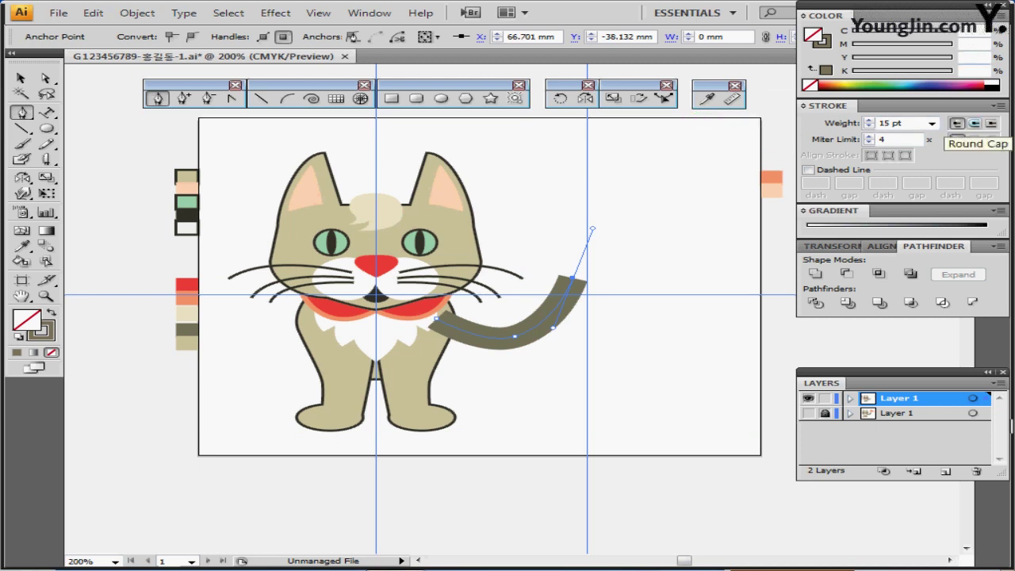
click(975, 123)
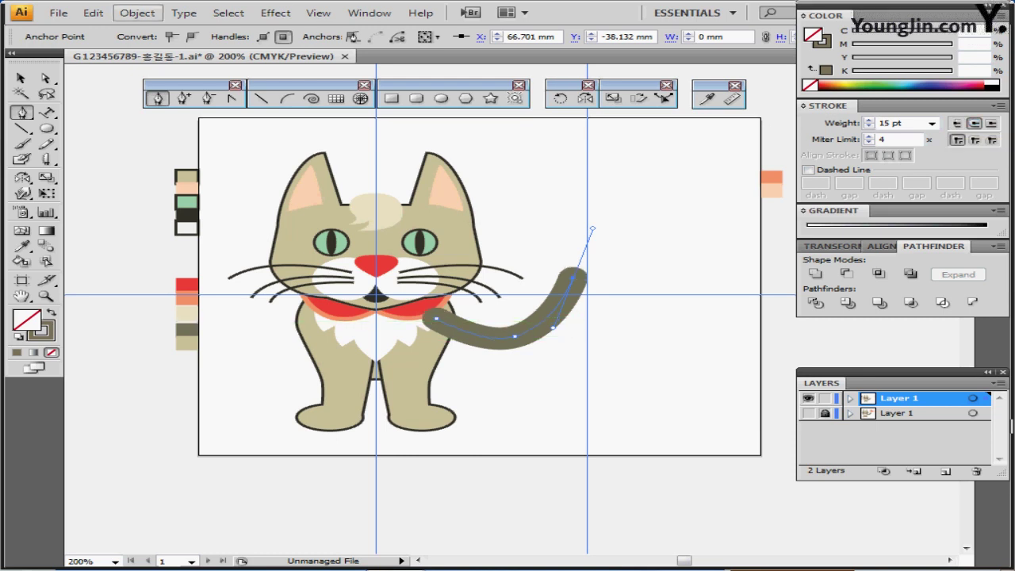
Outline the tail's stroke into a filled shape and send it to the back, behind the cat's body.
click(137, 13)
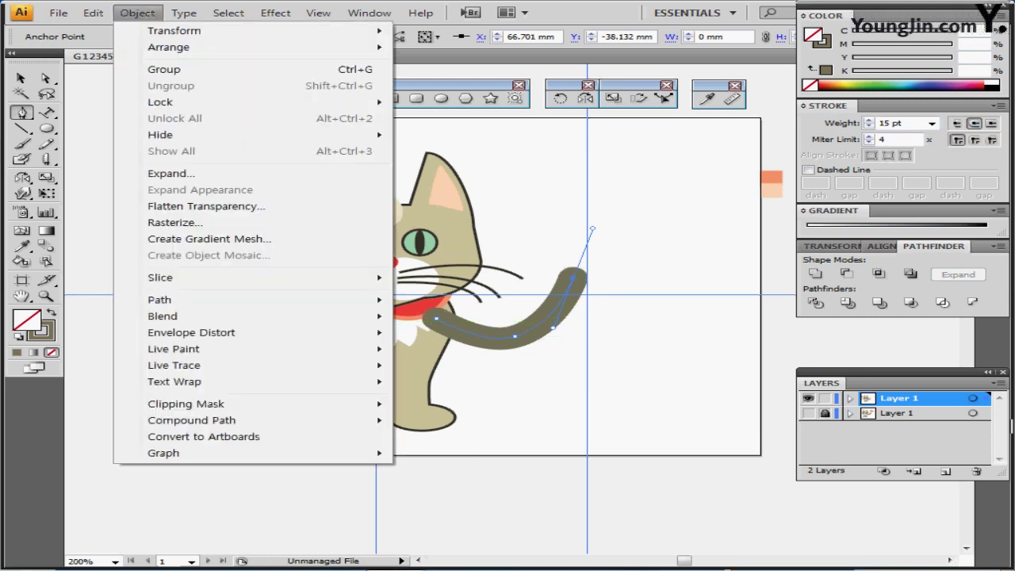
mouse_move(183, 302)
click(461, 338)
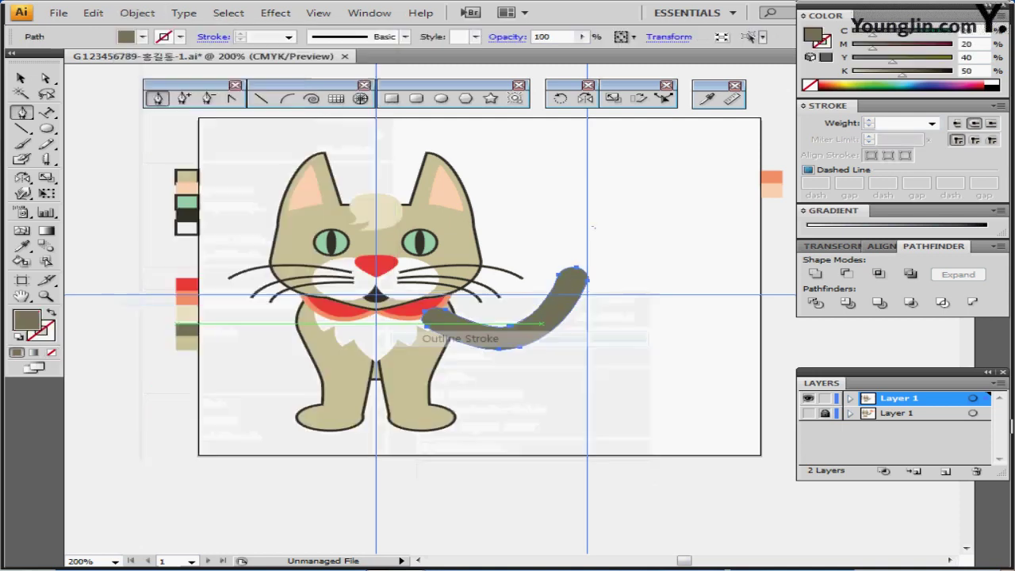
key(ctrl+shift+bracketleft)
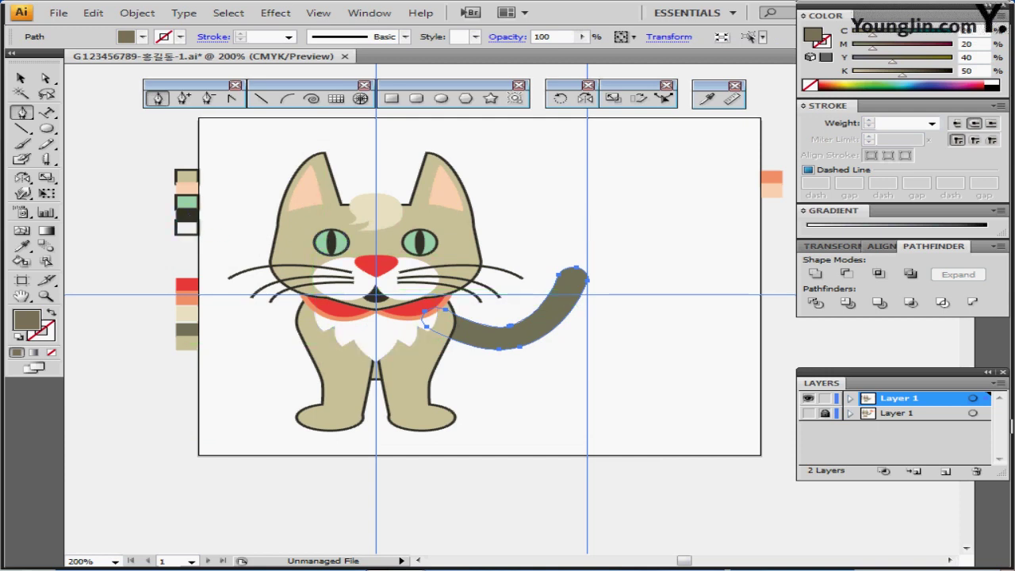
Slice the tail into bands with four straight Knife cuts across its outer end, and deselect the pieces.
key(shift+e)
mouse_move(46, 159)
mouse_down()
mouse_move(100, 179)
mouse_move(111, 195)
mouse_up()
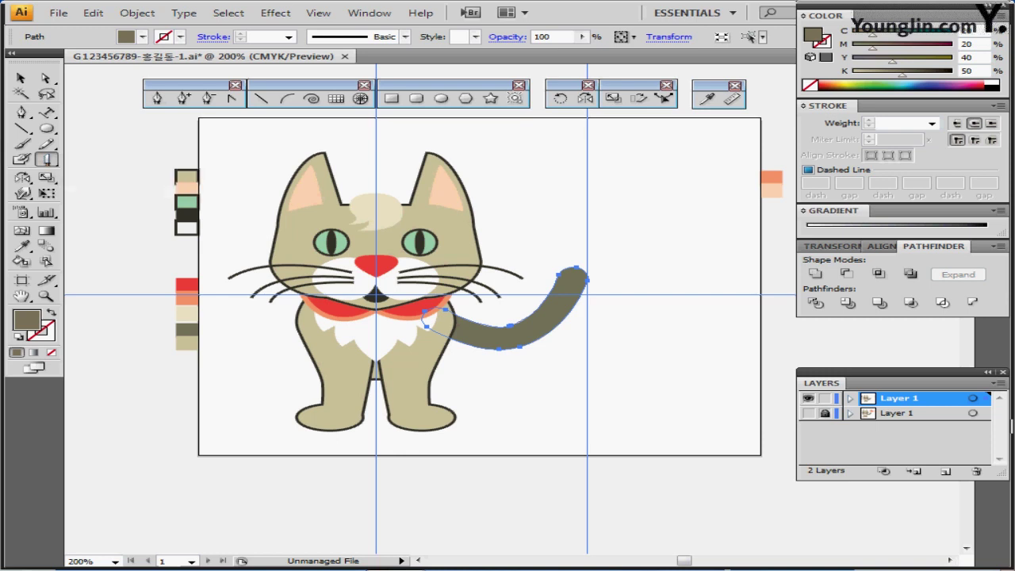
drag(540, 262, 611, 296)
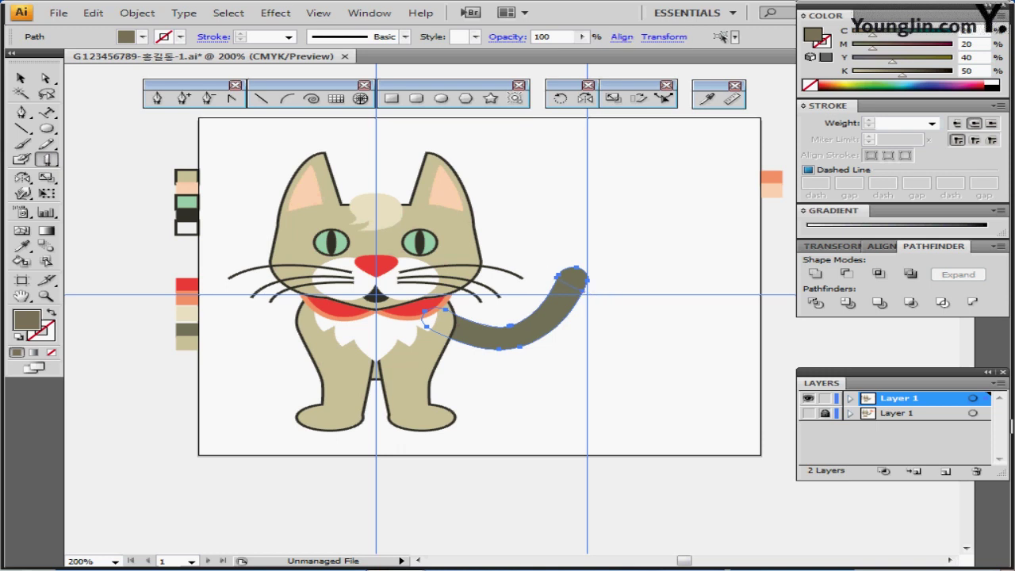
drag(538, 277, 590, 317)
drag(532, 296, 587, 338)
drag(517, 306, 568, 350)
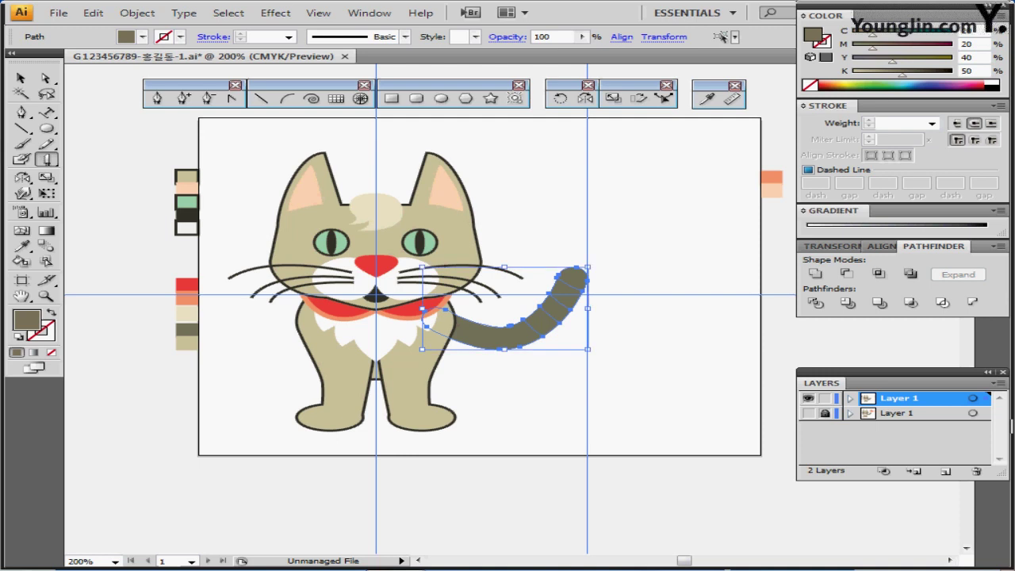
ctrl+click(611, 341)
Recolour the second and fourth tail bands from the tip with the light tan swatch and deselect them.
ctrl+click(566, 294)
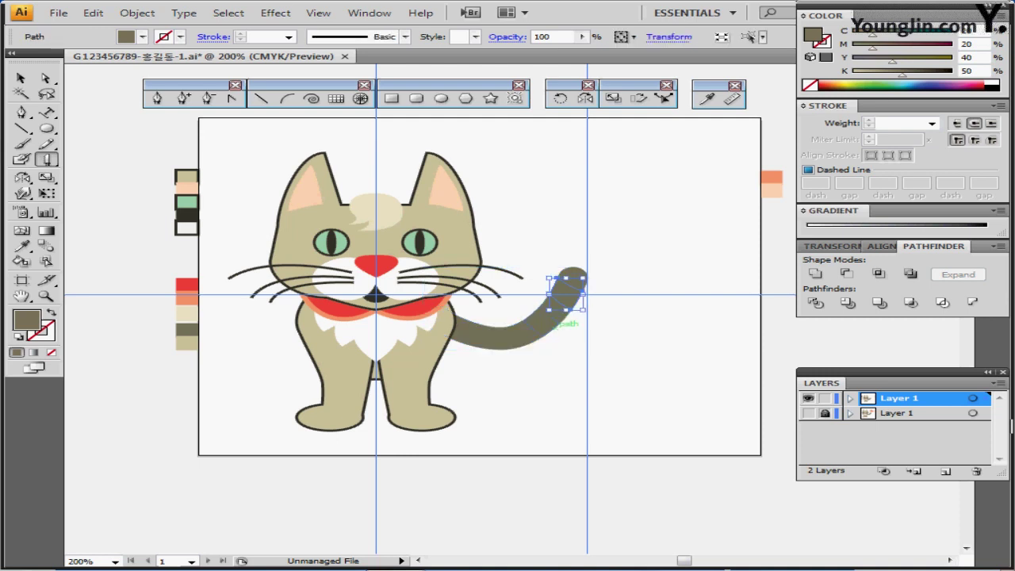
ctrl+shift+click(543, 320)
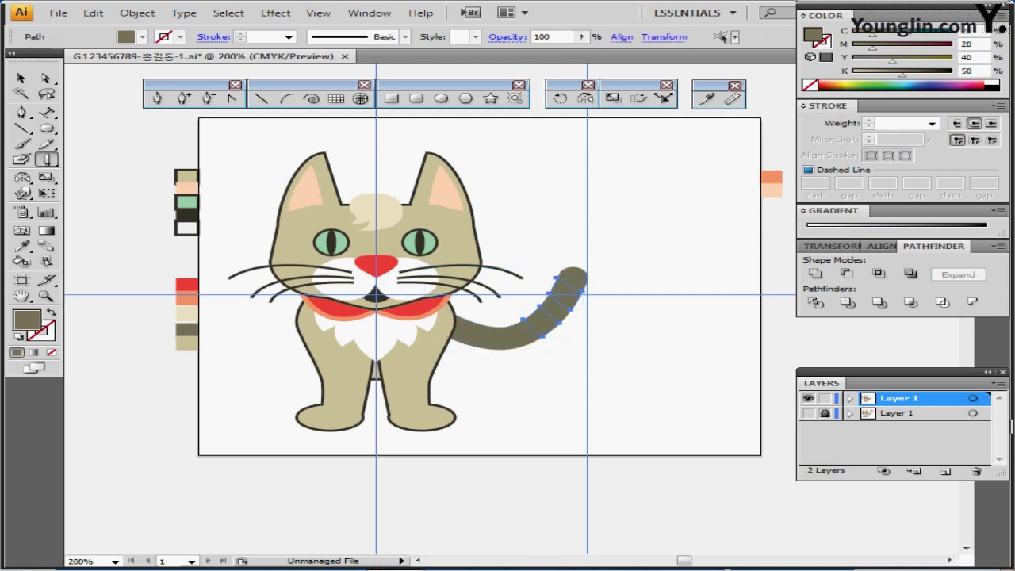
key(i)
click(195, 343)
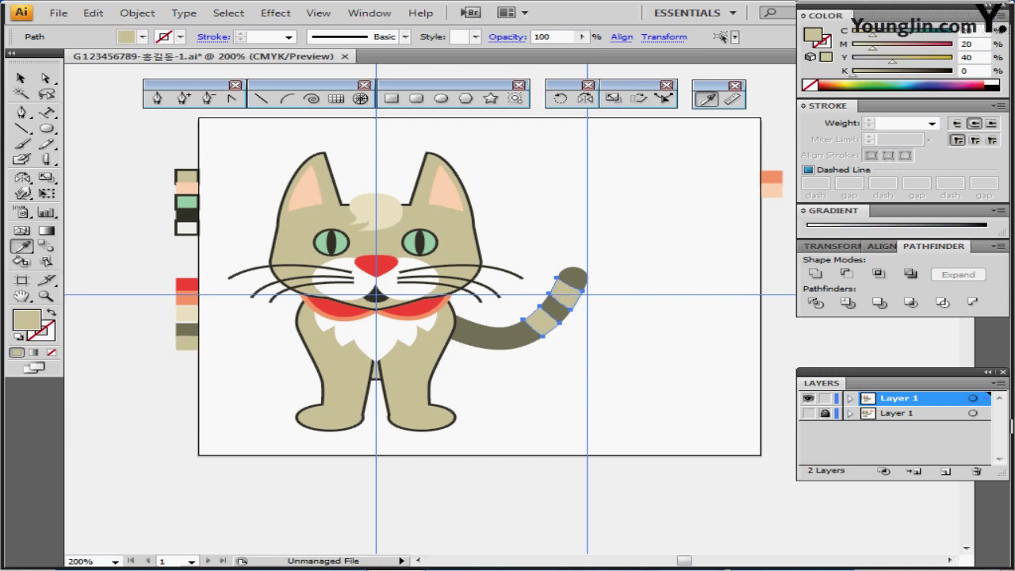
key(ctrl+shift+a)
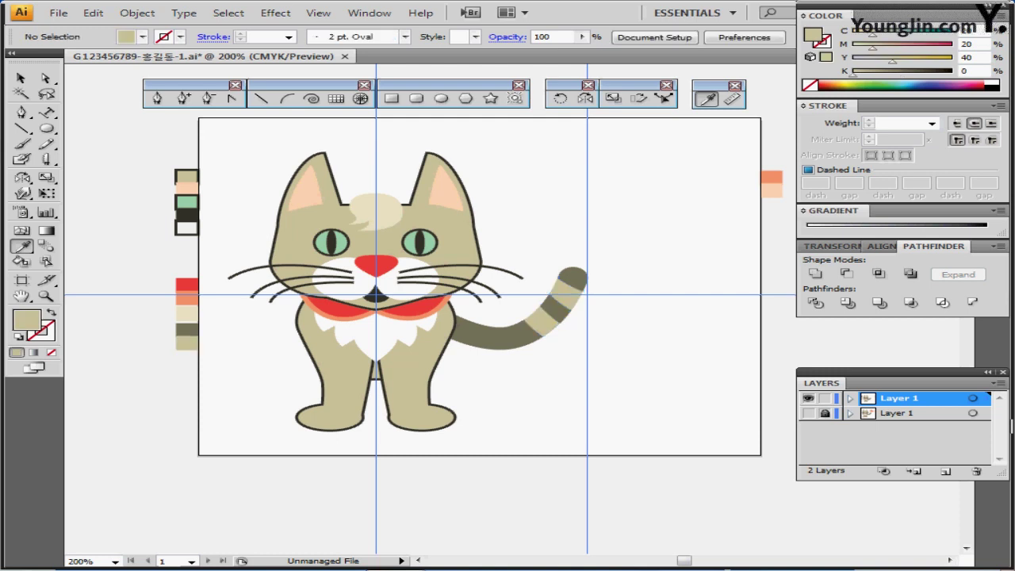
scroll(652, 303, up, 1)
drag(652, 303, 680, 340)
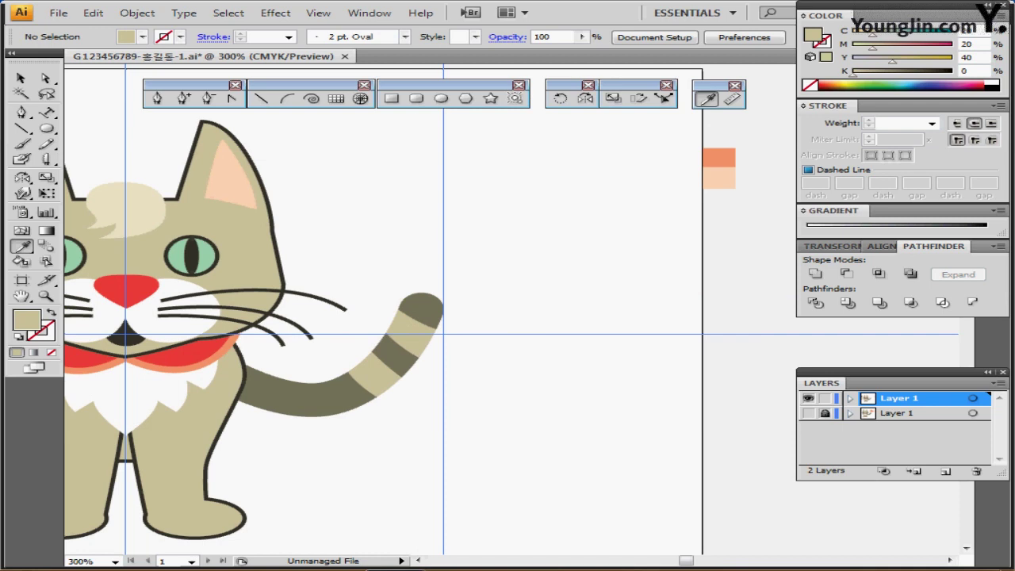
Sample the dark orange swatch beside the artboard as the fill colour, deselect it, and activate the Ellipse tool.
drag(680, 340, 688, 360)
ctrl+click(713, 170)
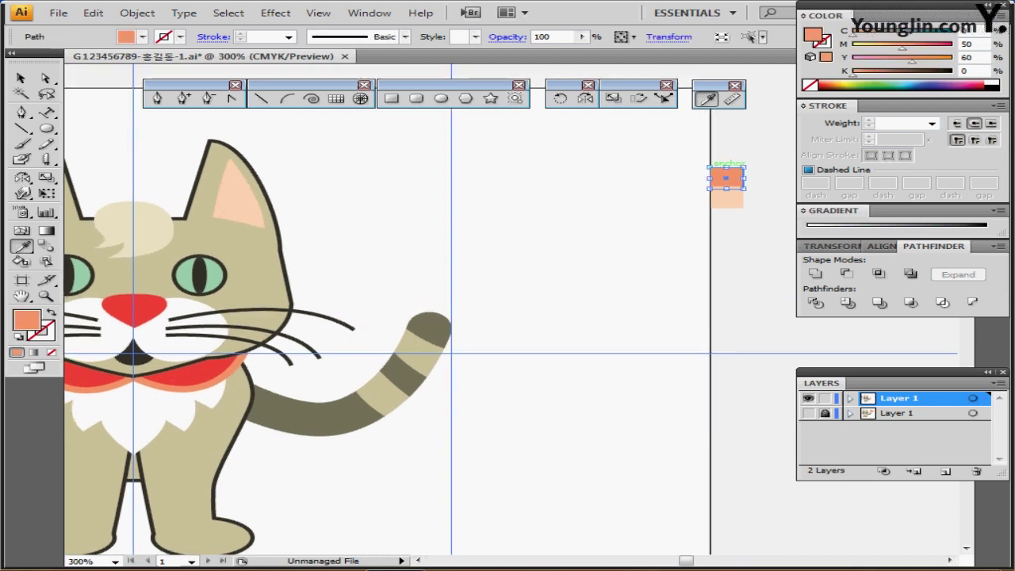
key(ctrl+shift+a)
click(442, 99)
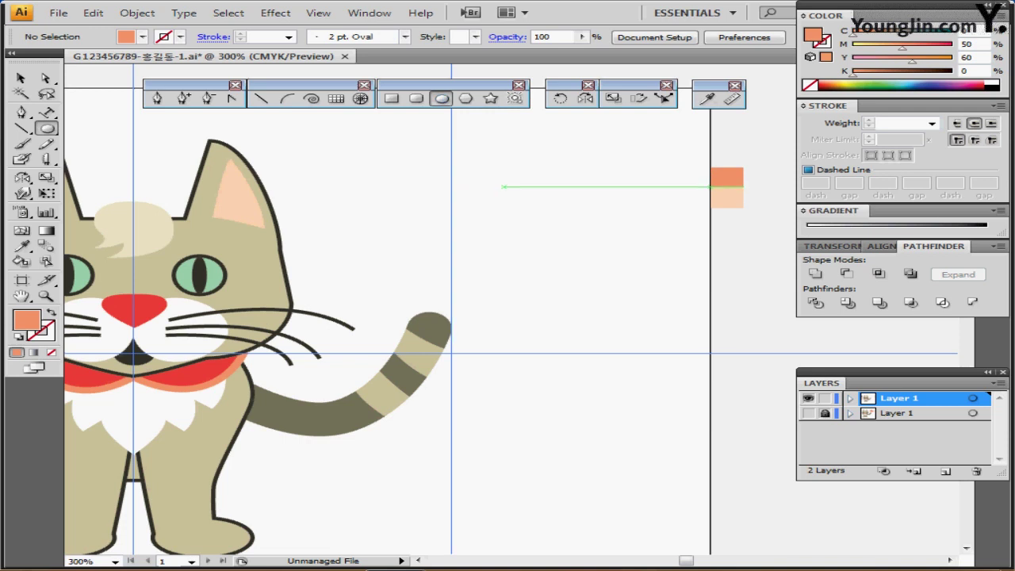
drag(503, 187, 589, 256)
drag(539, 193, 538, 225)
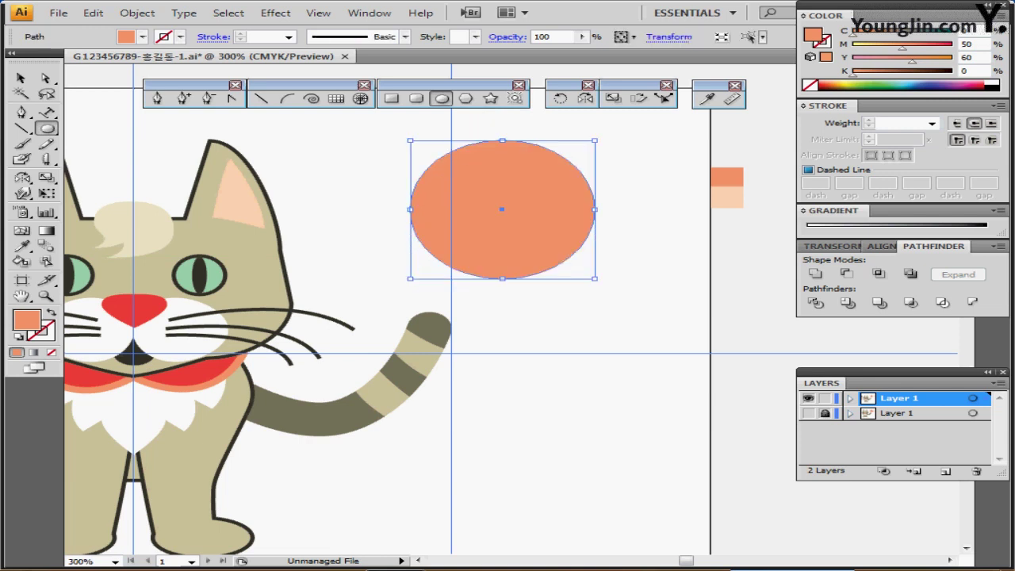
key(Delete)
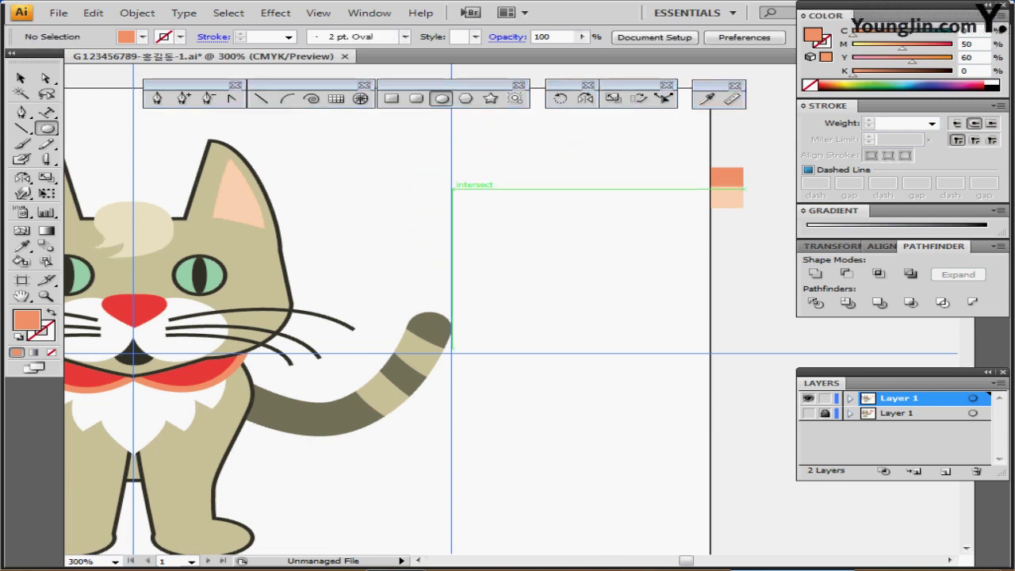
Create an orange ellipse 22 mm high and wider than tall, and place it above the tail tip.
click(453, 182)
text(22)
key(Tab)
text(2)
key(Return)
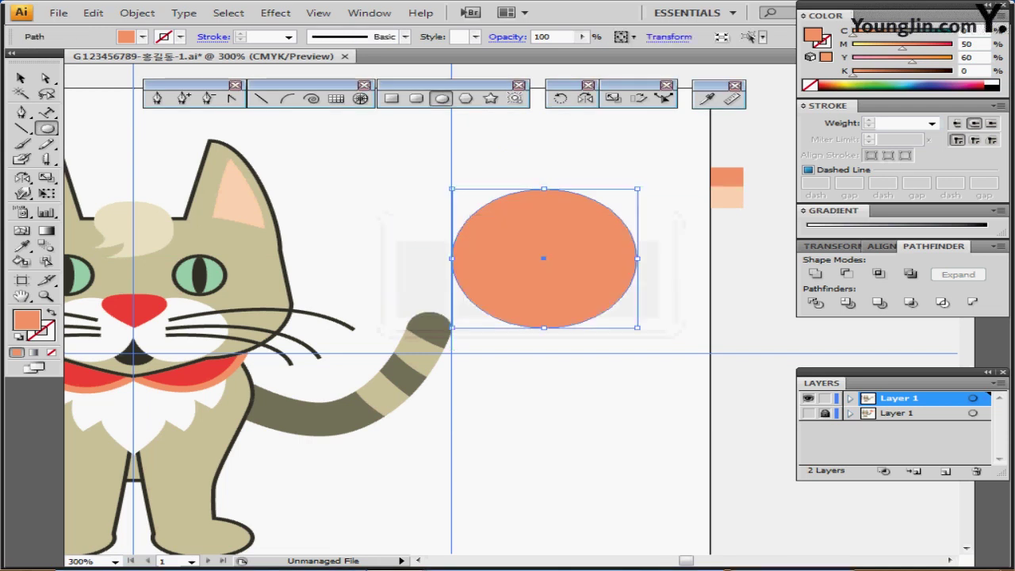
drag(542, 251, 476, 207)
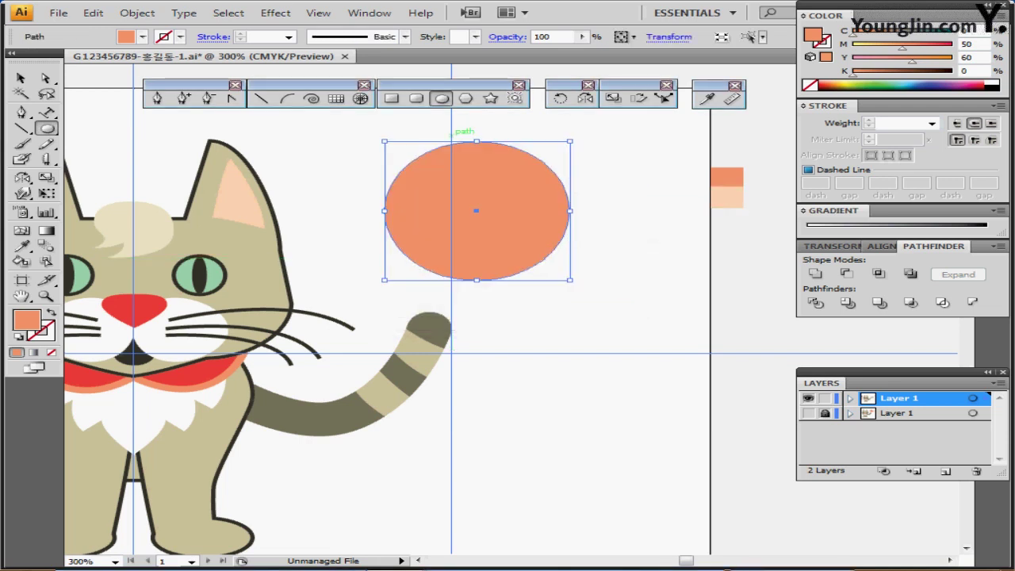
Lower the ellipse's top anchor by about 6.5 mm and raise both its handles to form the heart's two lobes.
key(a)
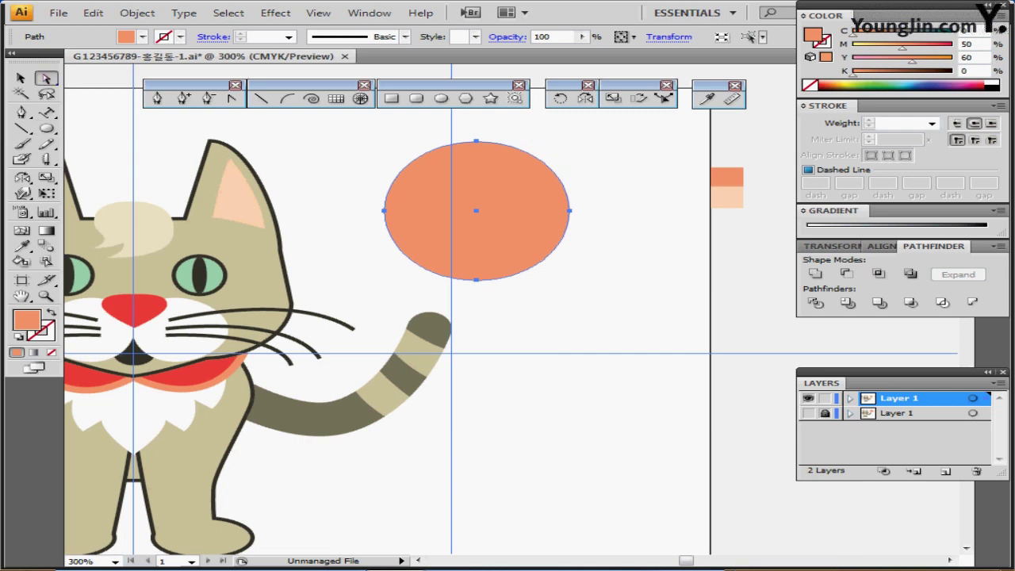
click(476, 141)
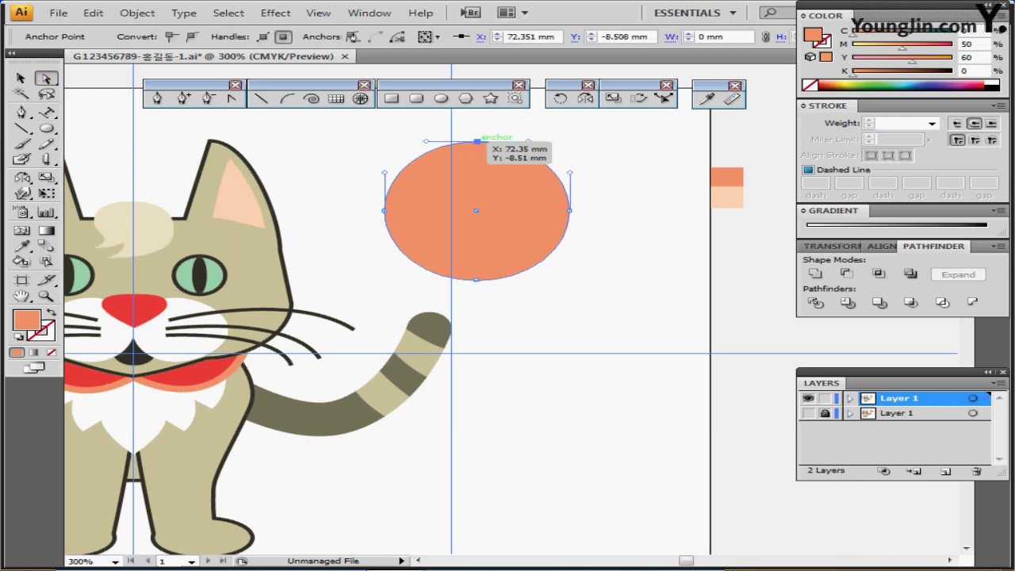
drag(476, 141, 476, 183)
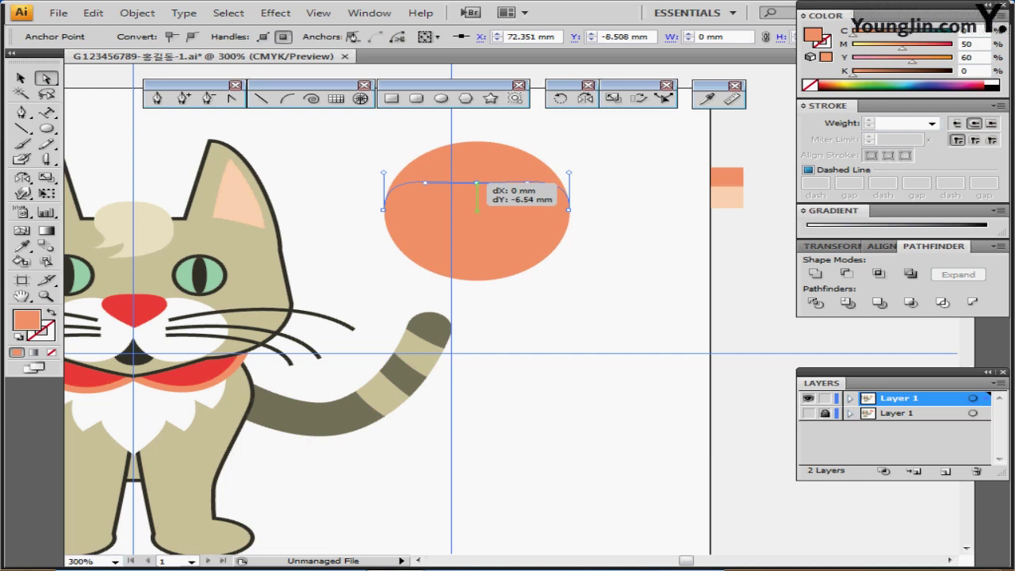
drag(476, 182, 476, 182)
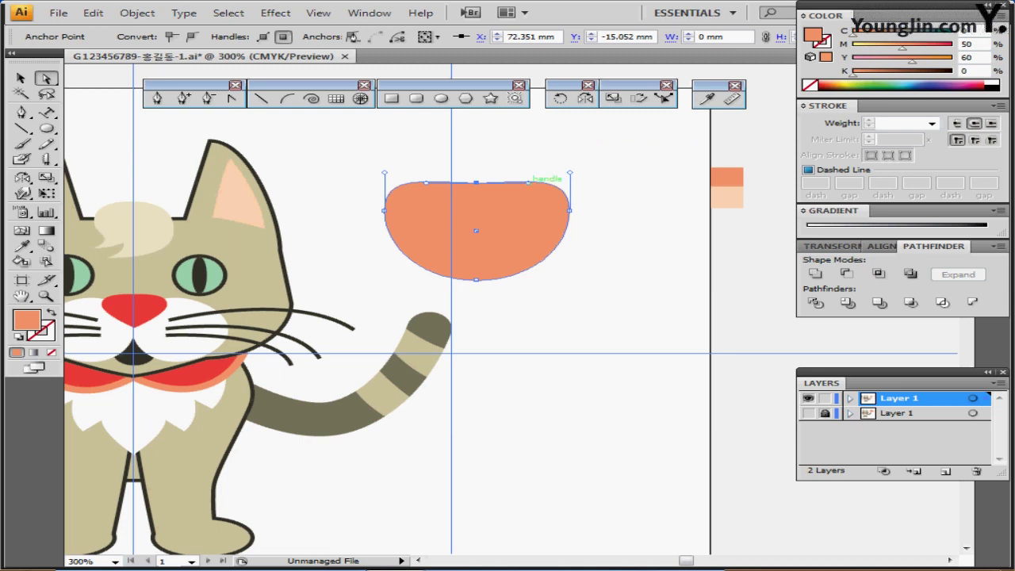
drag(528, 182, 542, 138)
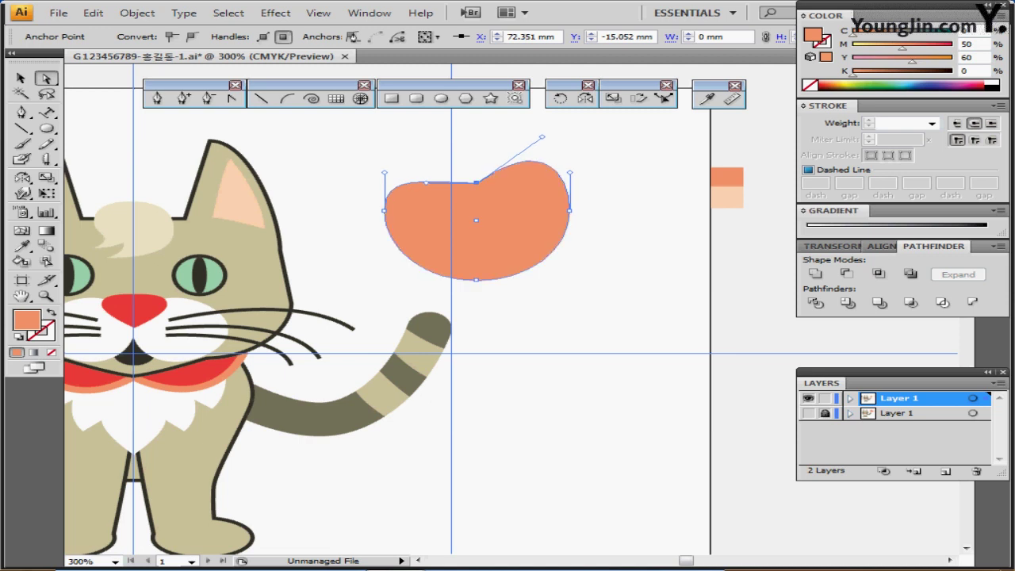
drag(427, 181, 410, 135)
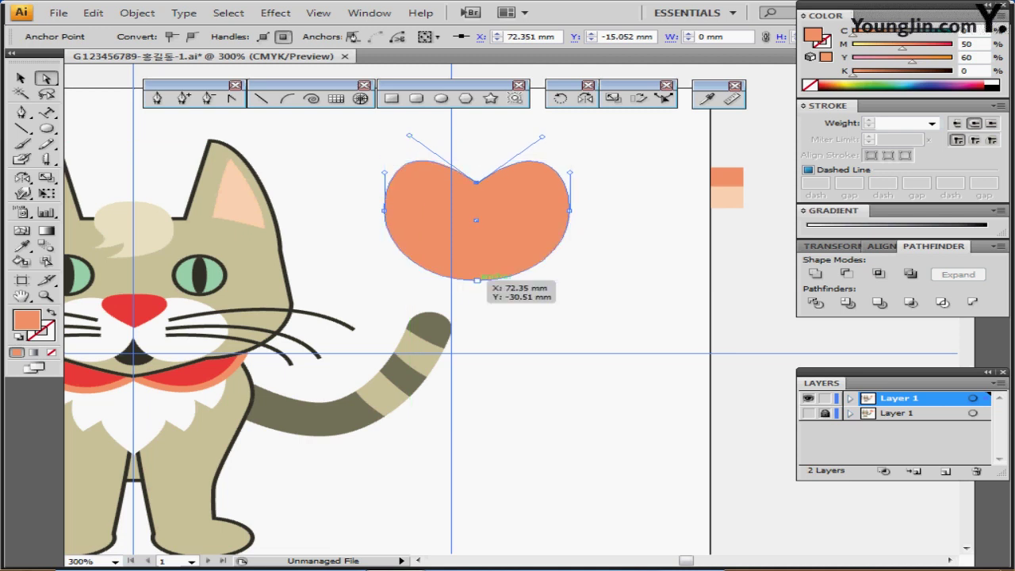
Raise both handles of the bottom anchor evenly to give the heart a pointed tip.
click(477, 280)
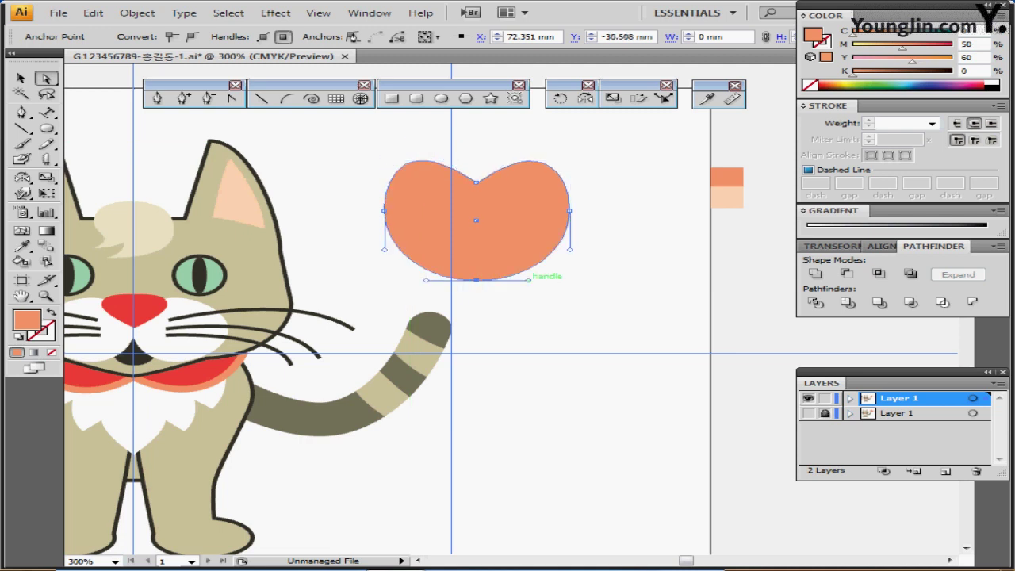
drag(529, 280, 526, 234)
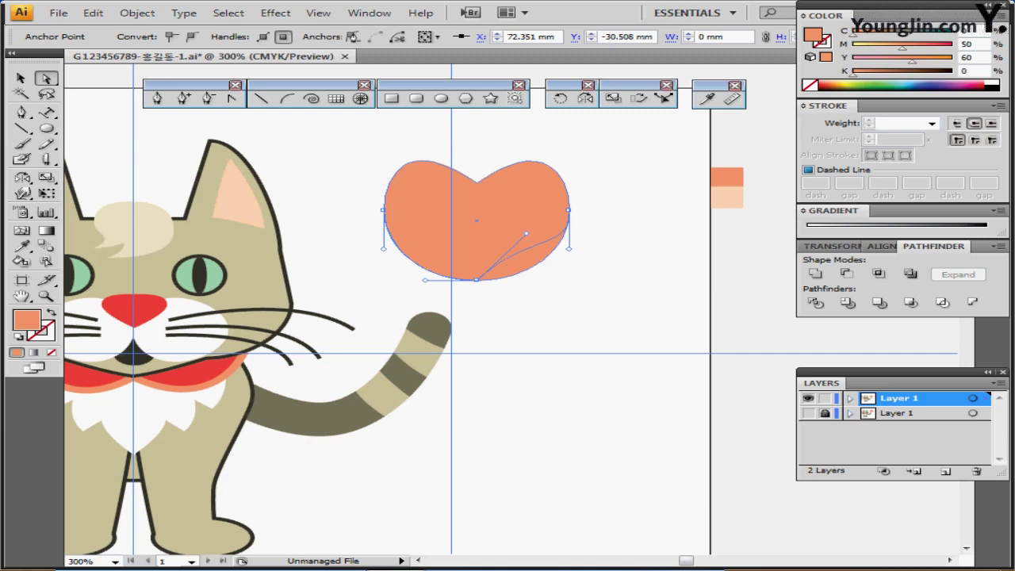
drag(526, 234, 523, 236)
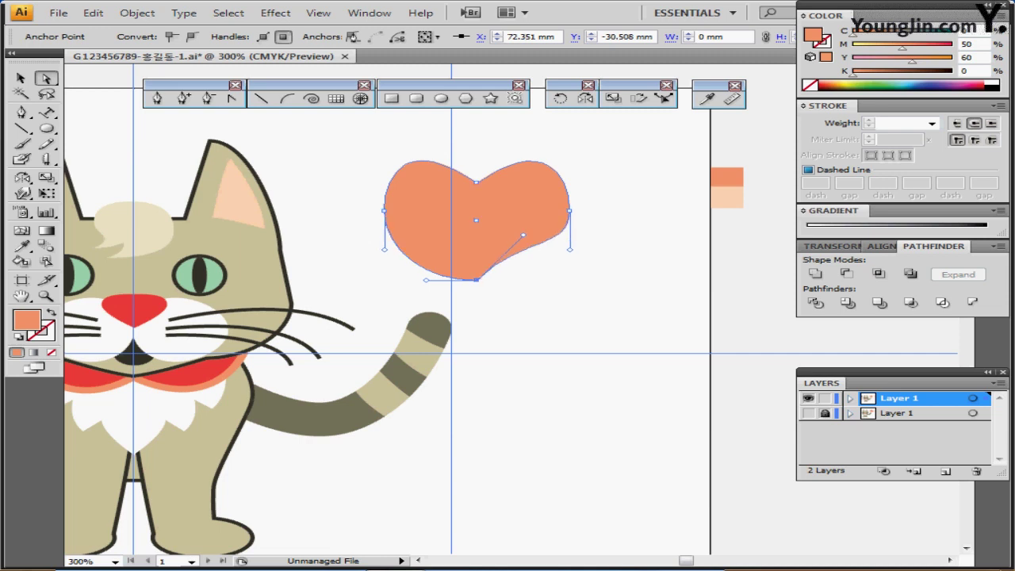
drag(427, 279, 428, 235)
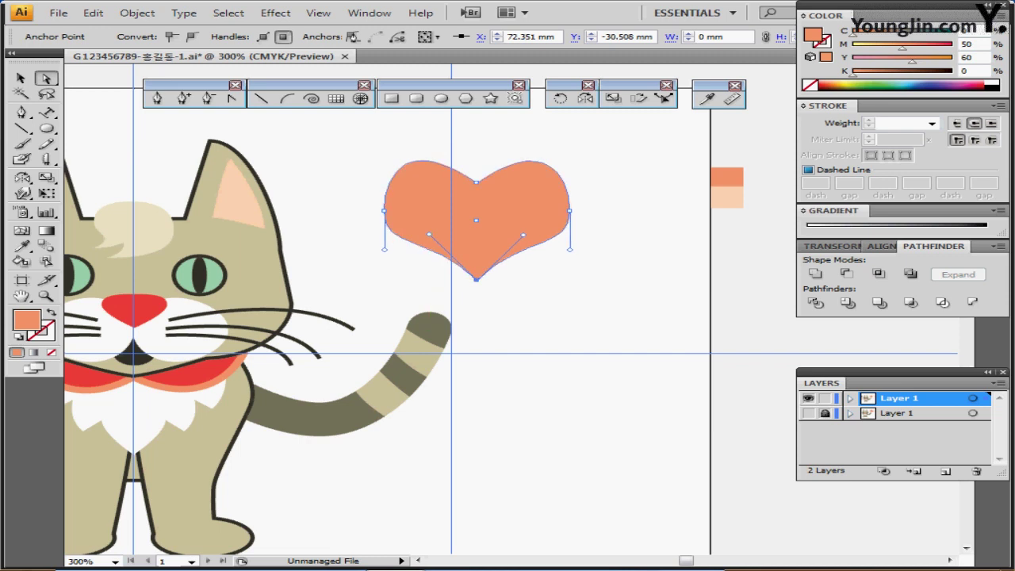
Select the whole heart, tilt it slightly clockwise, and position its tip just above the tail tip.
key(v)
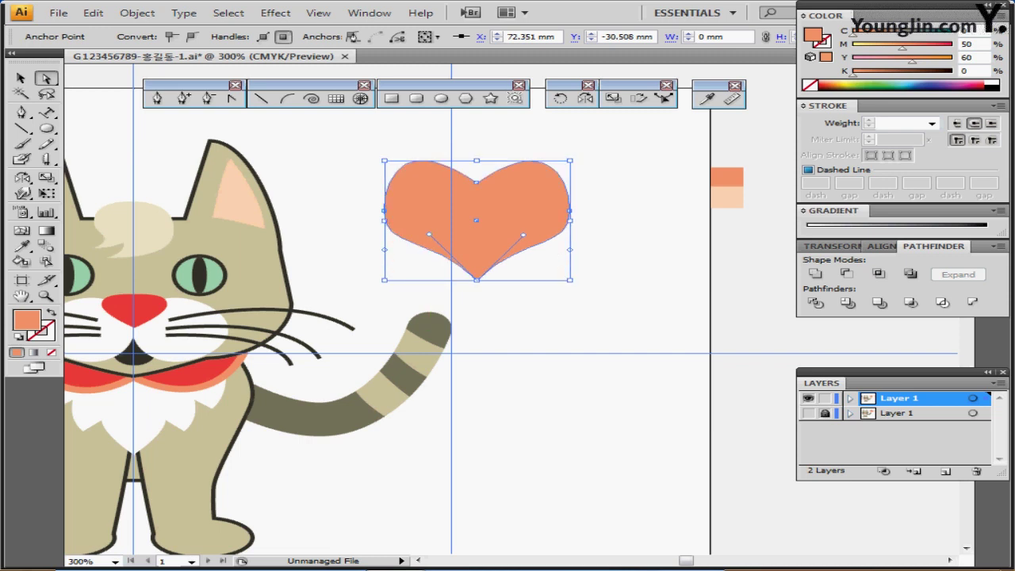
ctrl+click(475, 225)
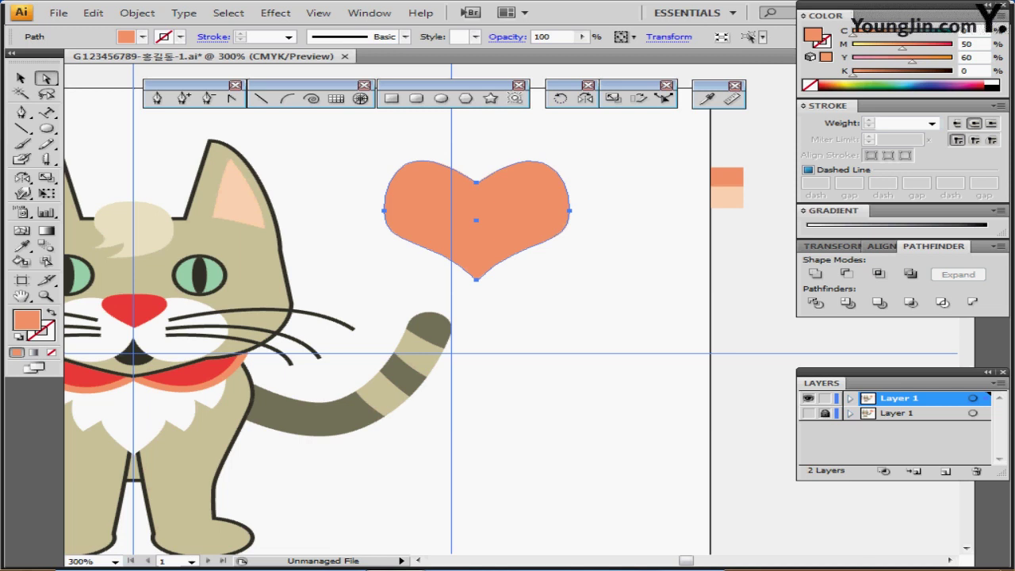
key(v)
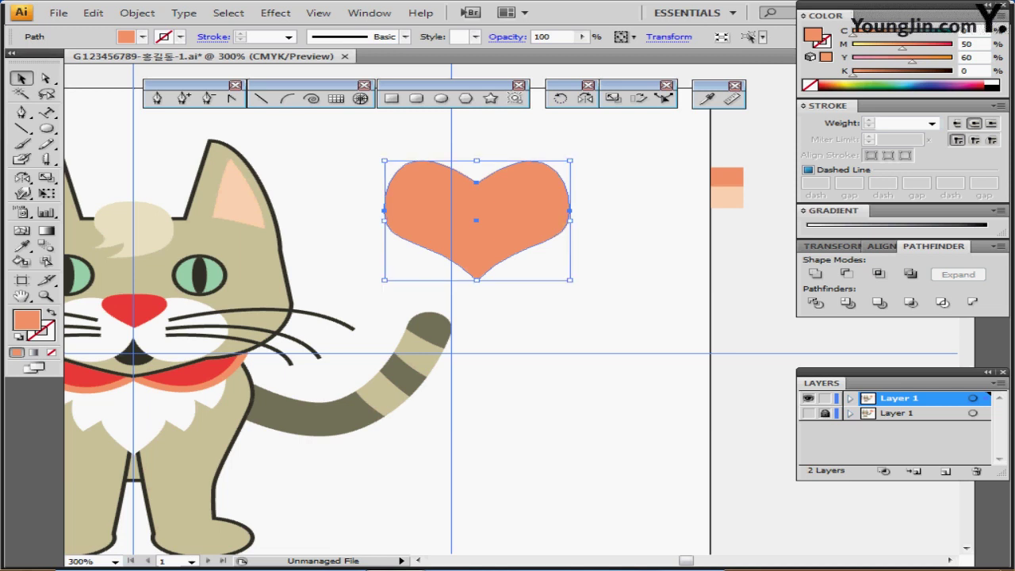
drag(576, 155, 601, 183)
drag(502, 207, 503, 218)
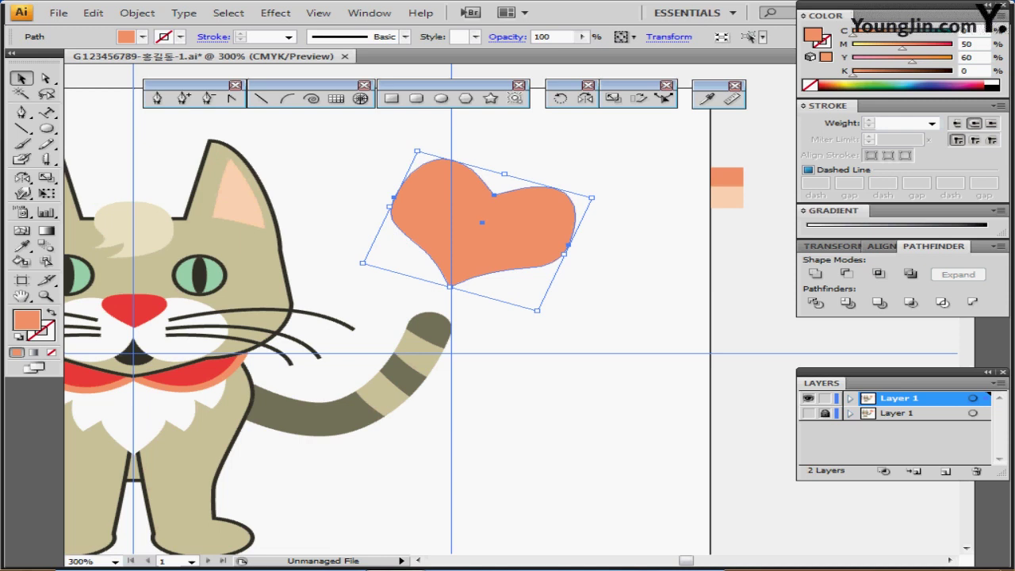
Make a copy of the heart scaled uniformly to 60% and move it to the lower right of the original.
double_click(613, 98)
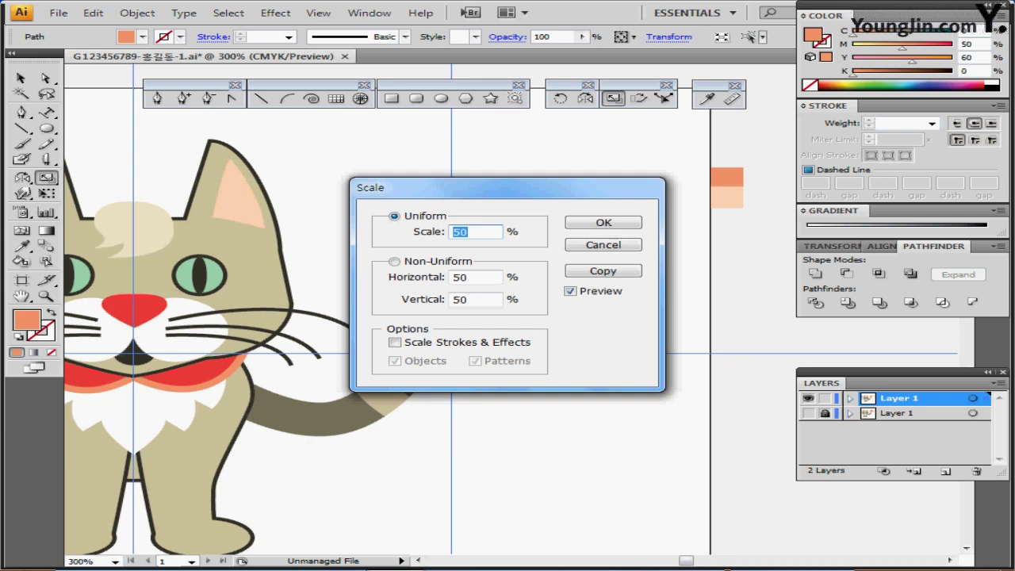
text(60)
click(602, 270)
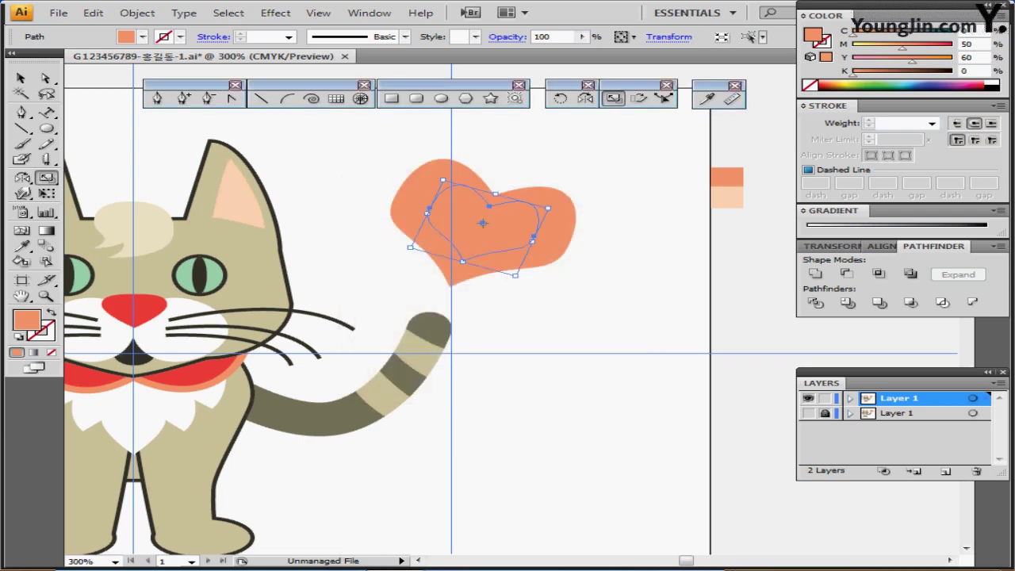
drag(516, 232, 620, 292)
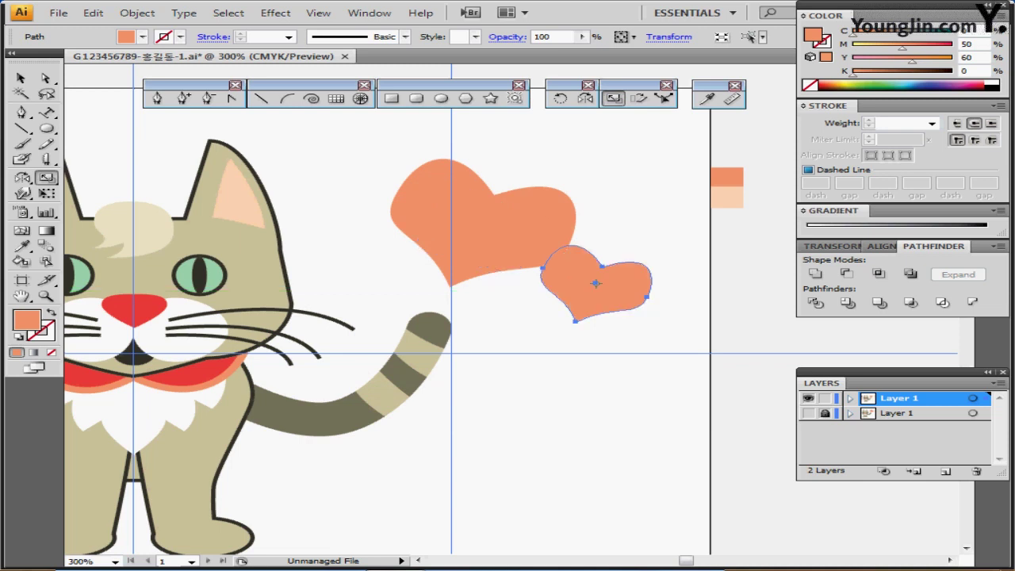
Recolour the small heart with the light peach swatch, tilt it further clockwise beside the large heart's right lobe, and deselect it.
click(707, 97)
click(726, 193)
key(ctrl)
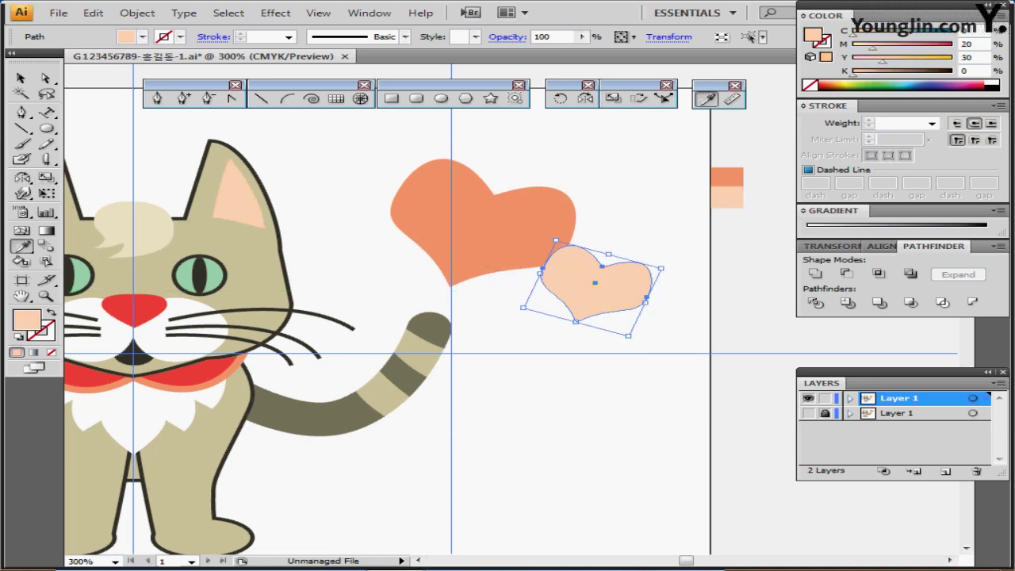
drag(615, 278, 698, 210)
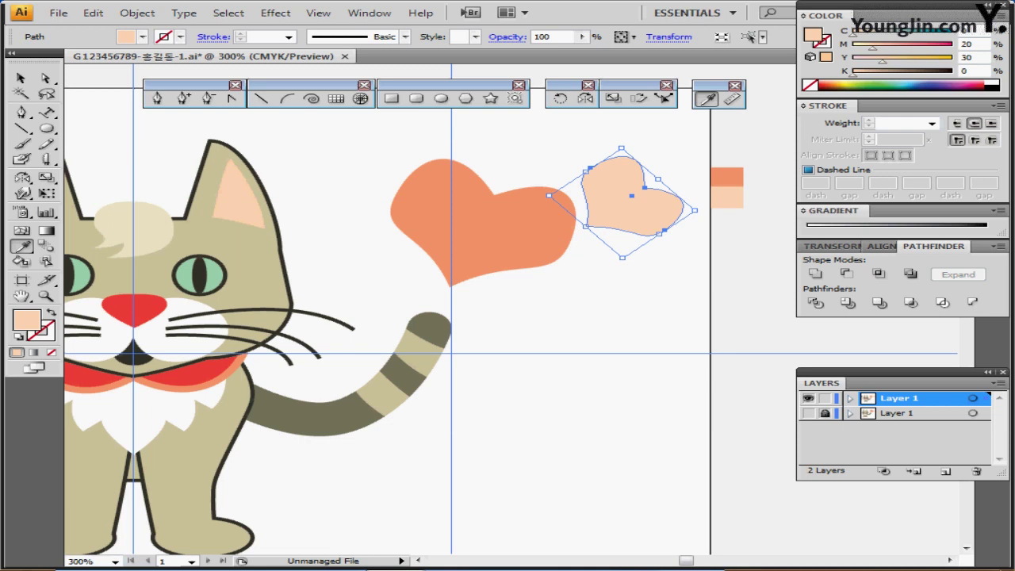
key(ctrl+shift+a)
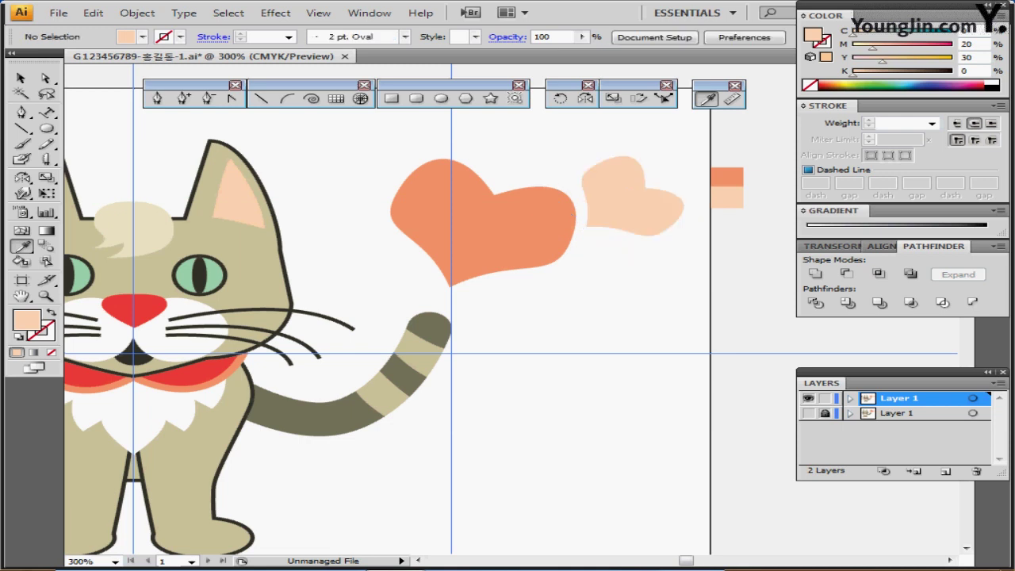
Hide the guides and show the whole illustration at 200% zoom.
drag(397, 333, 552, 271)
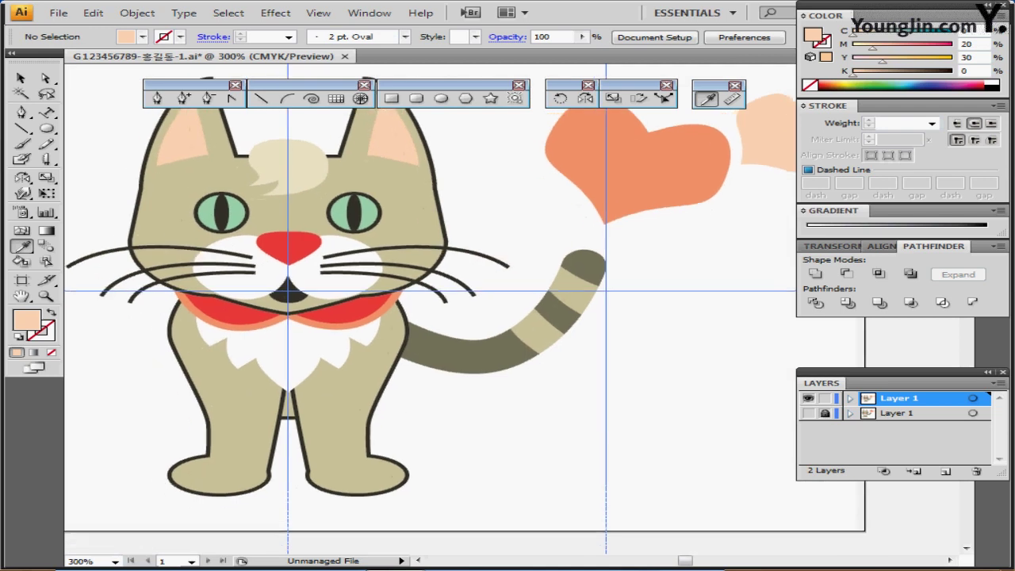
key(ctrl+minus)
drag(551, 318, 524, 307)
key(ctrl+;)
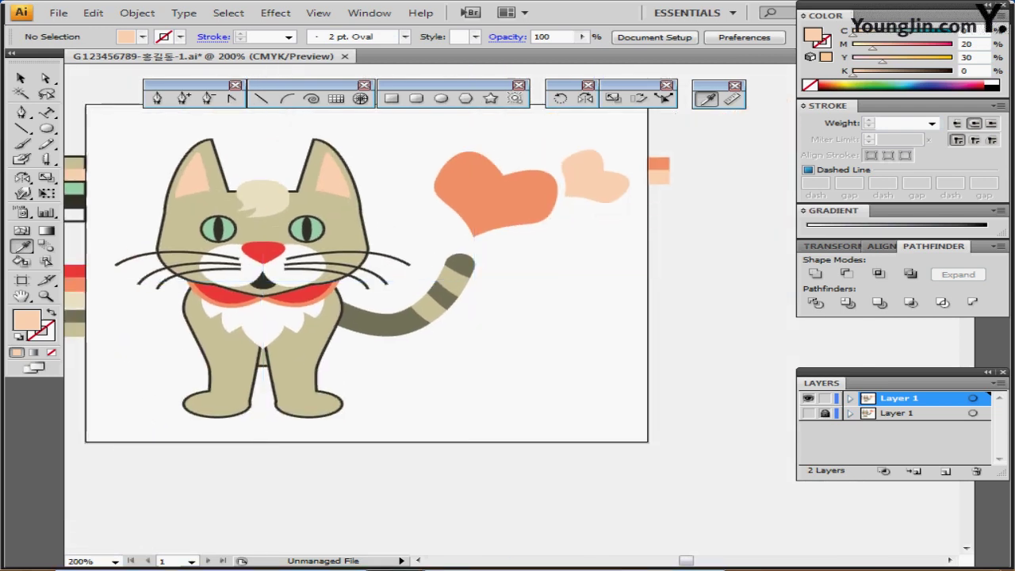